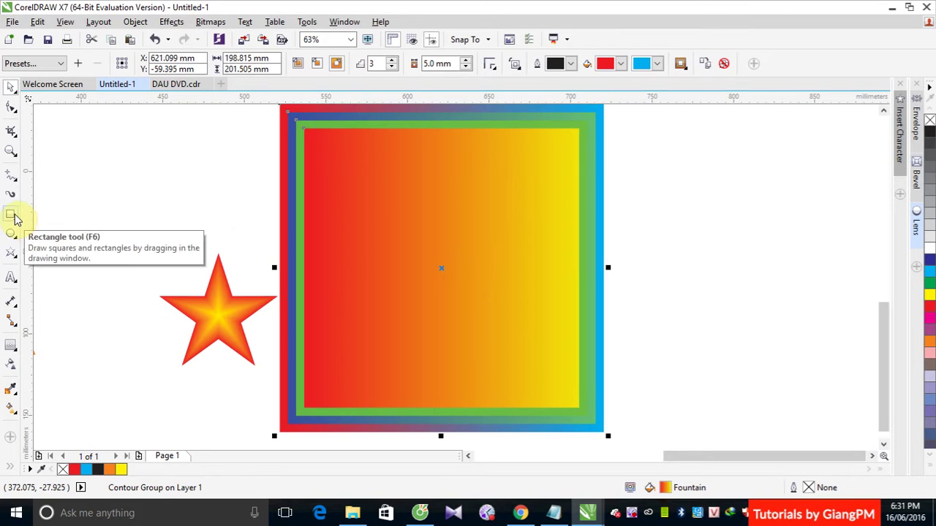
- Create a new 11 × 8.5 inch Letter document with CMYK colour mode and 300 dpi rendering resolution
left_click(9, 347)
left_click(59, 375)
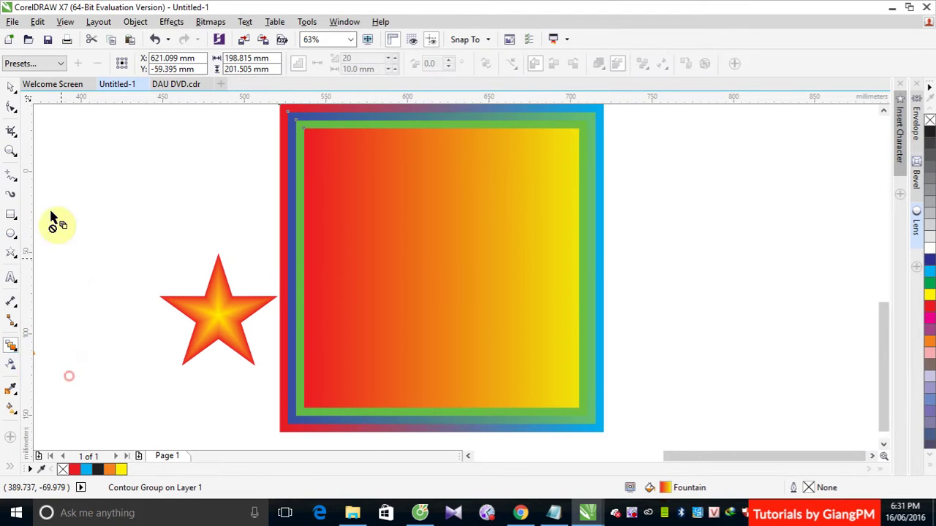
left_click(9, 38)
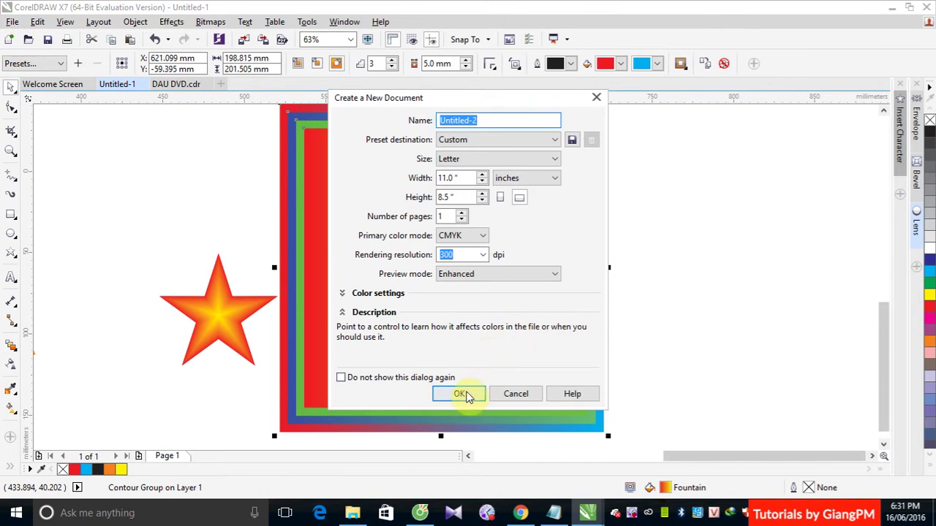
left_click(465, 392)
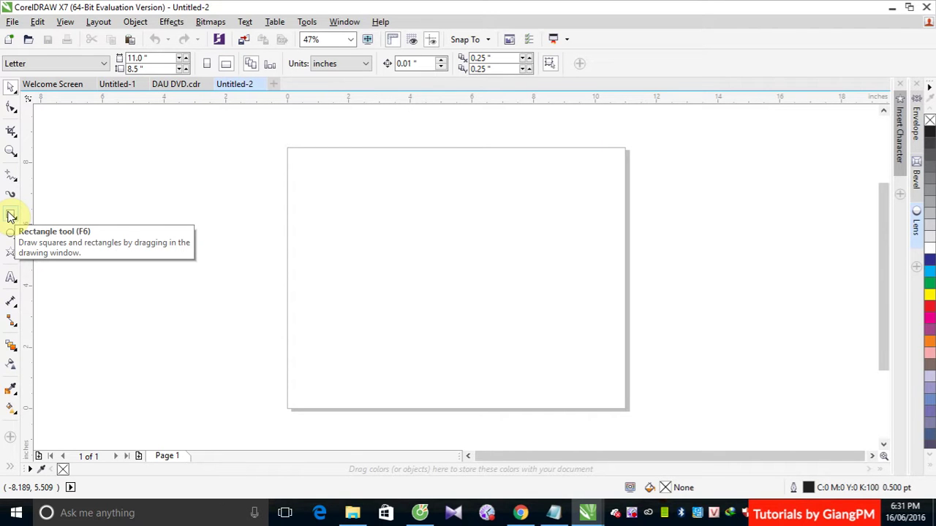
- Draw a square about 1.85 inches wide near the page's left edge and a circle about 1.36 inches across near its right edge
left_click(11, 216)
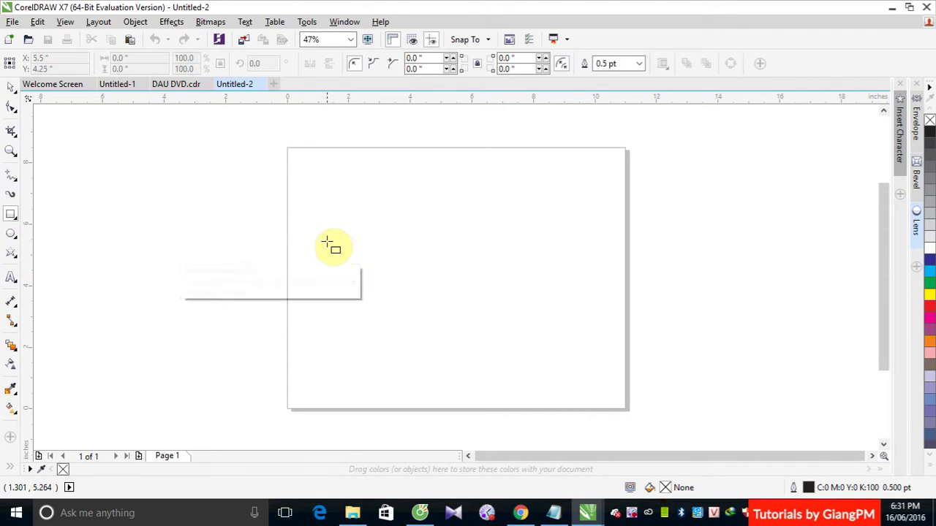
left_click_drag(304, 229, 344, 287)
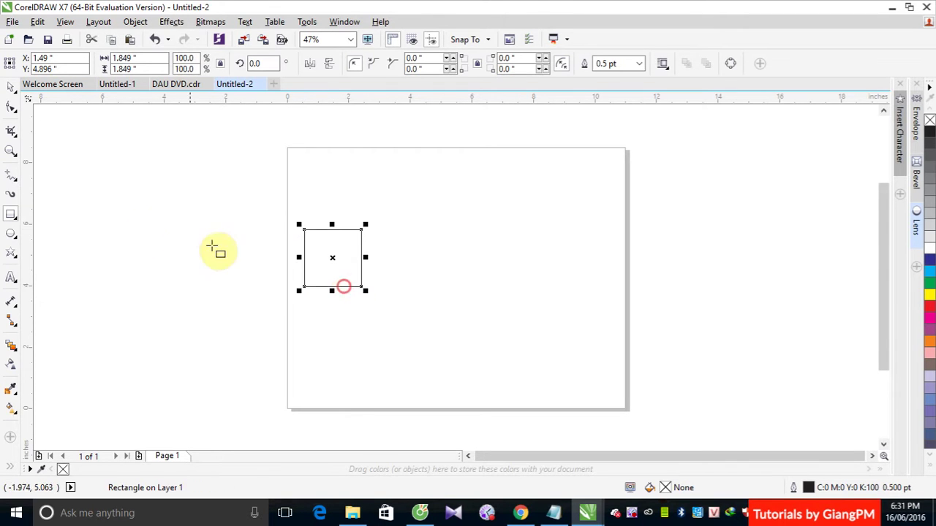
left_click(10, 234)
left_click_drag(577, 239, 623, 285)
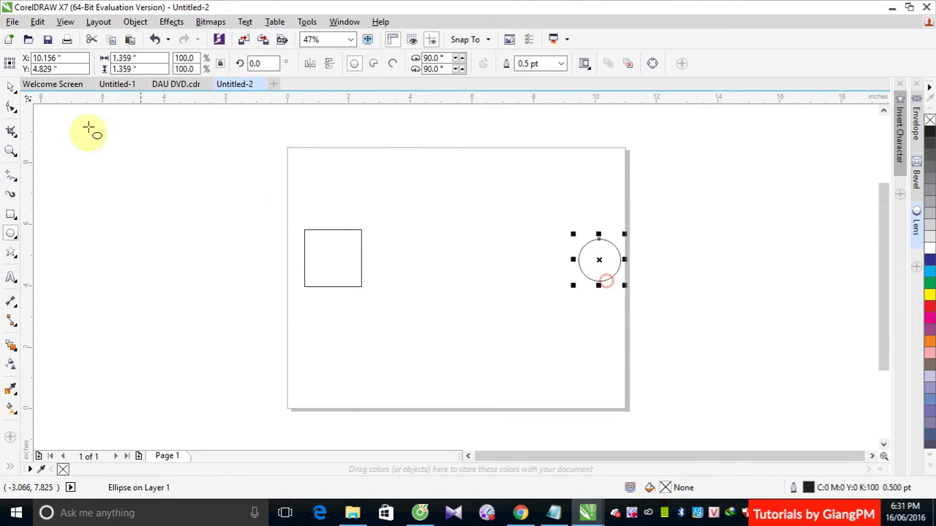
left_click(12, 88)
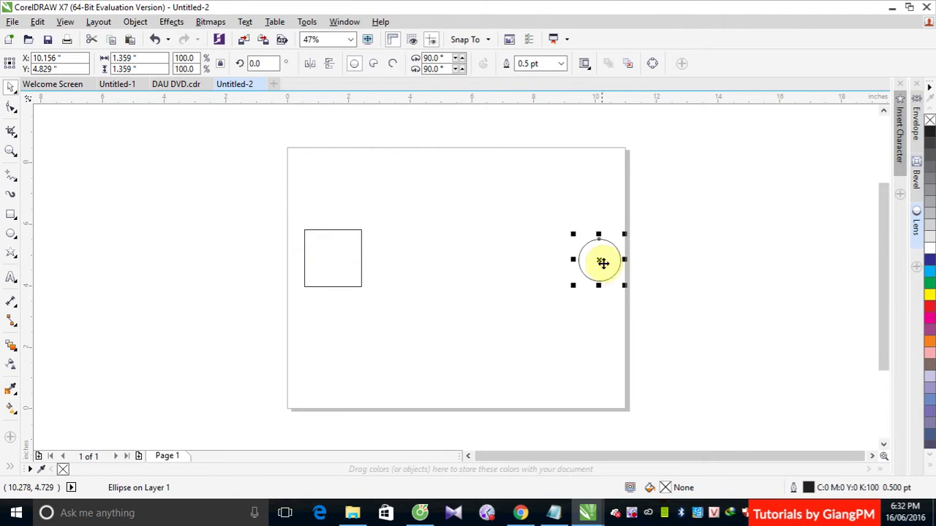
left_click_drag(599, 261, 582, 260)
- Fill the square with red and the circle with yellow, and remove the outline from both shapes
left_click(354, 266)
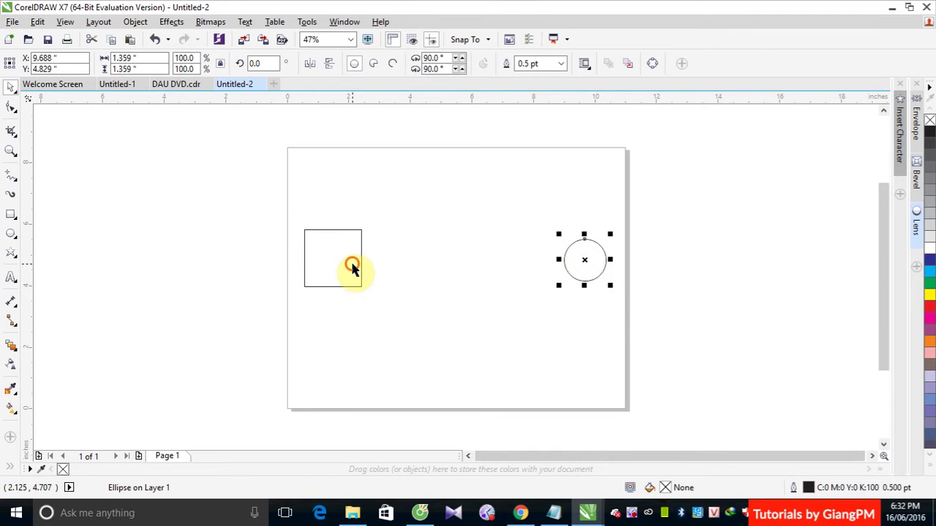
left_click(929, 306)
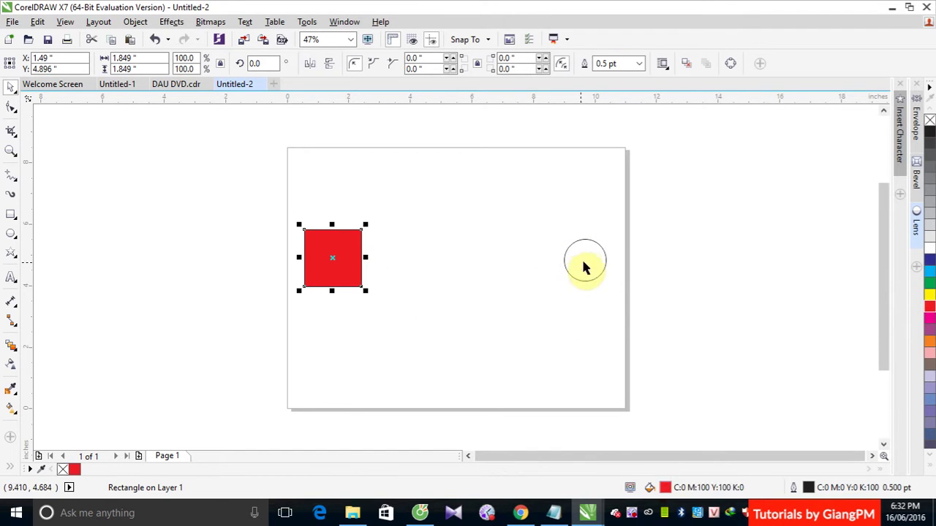
left_click(585, 265)
left_click(929, 294)
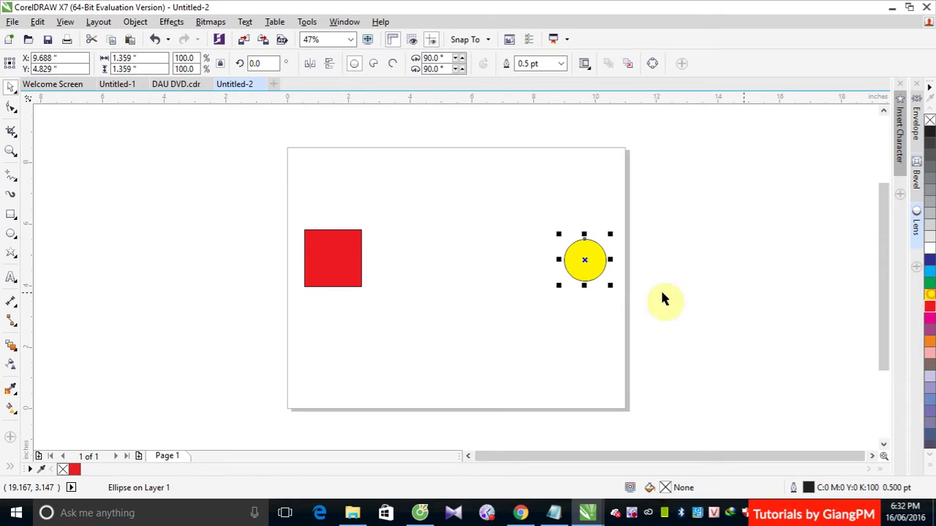
left_click_drag(282, 212, 662, 323)
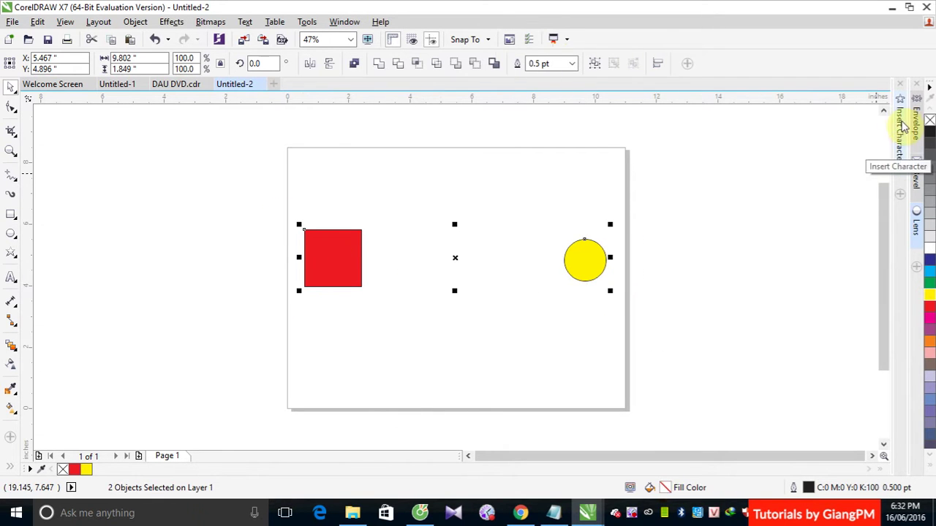
right_click(929, 120)
left_click(464, 180)
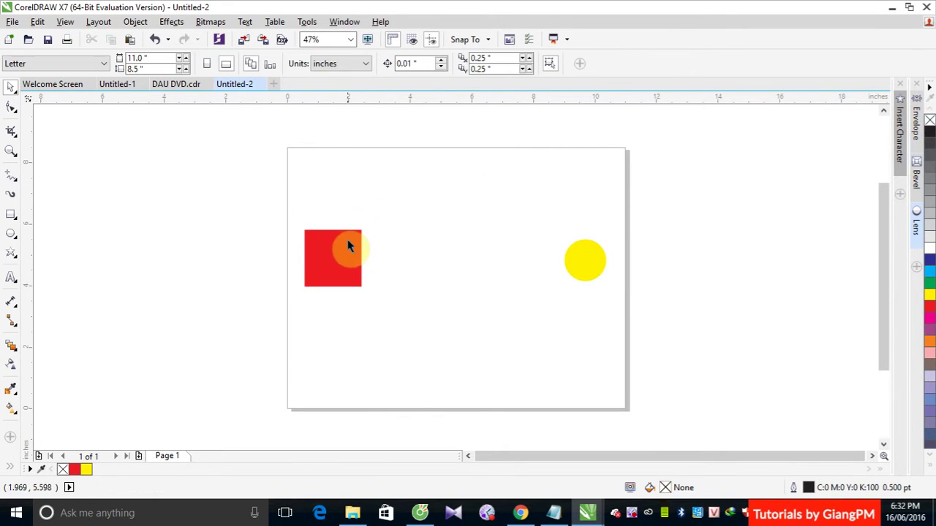
- Blend the red square into the yellow circle and set the number of blend steps to 5
left_click(12, 347)
left_click_drag(335, 273, 576, 259)
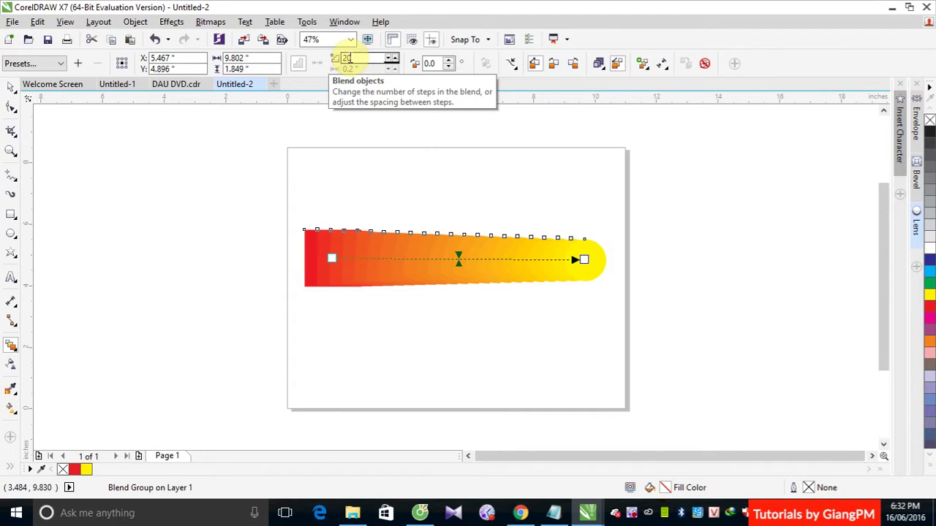
double_click(349, 59)
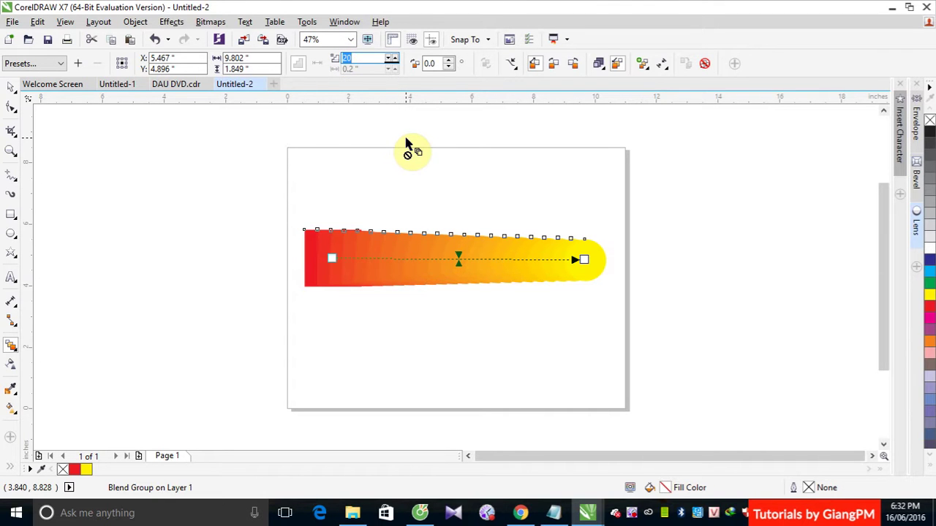
type("5")
key("Return")
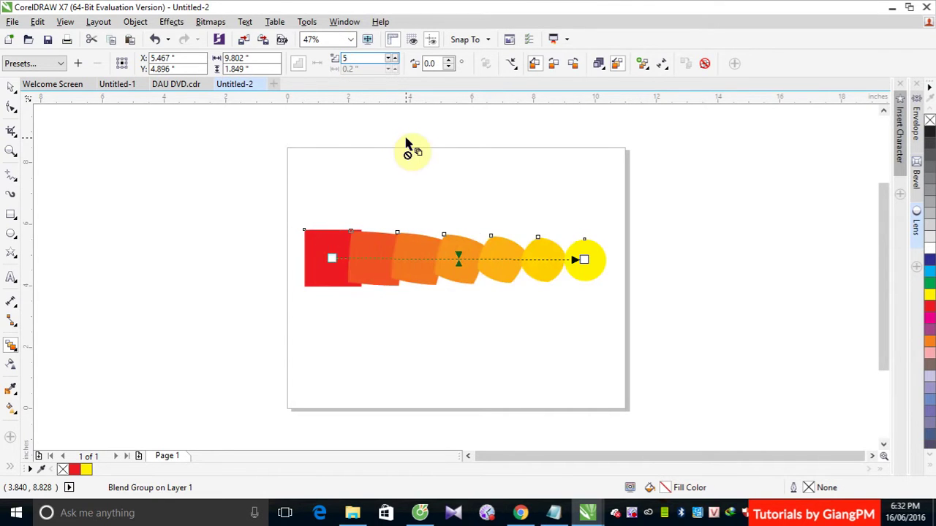
- Move the red square left beyond the page edge to spread out the blend, and move the whole blend down to the page's lower edge
left_click(11, 87)
left_click(156, 191)
left_click_drag(320, 260, 209, 257)
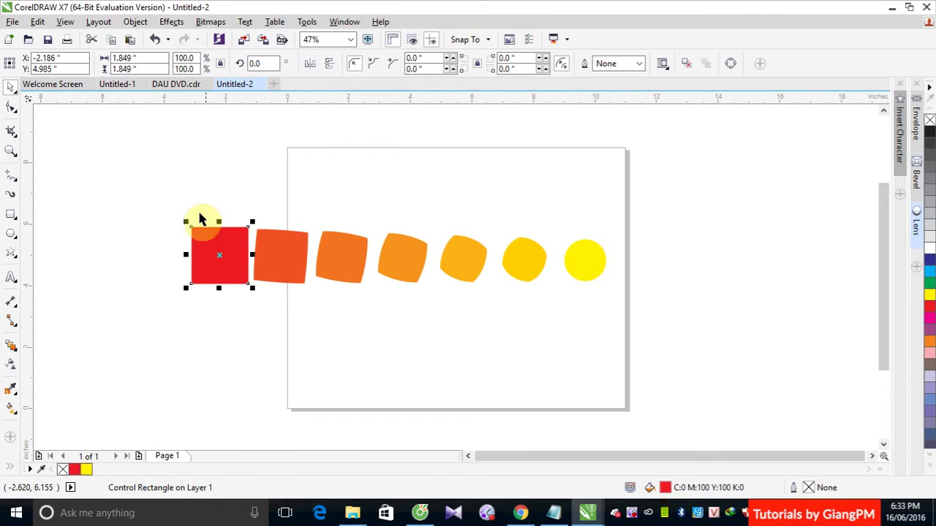
left_click_drag(164, 203, 648, 328)
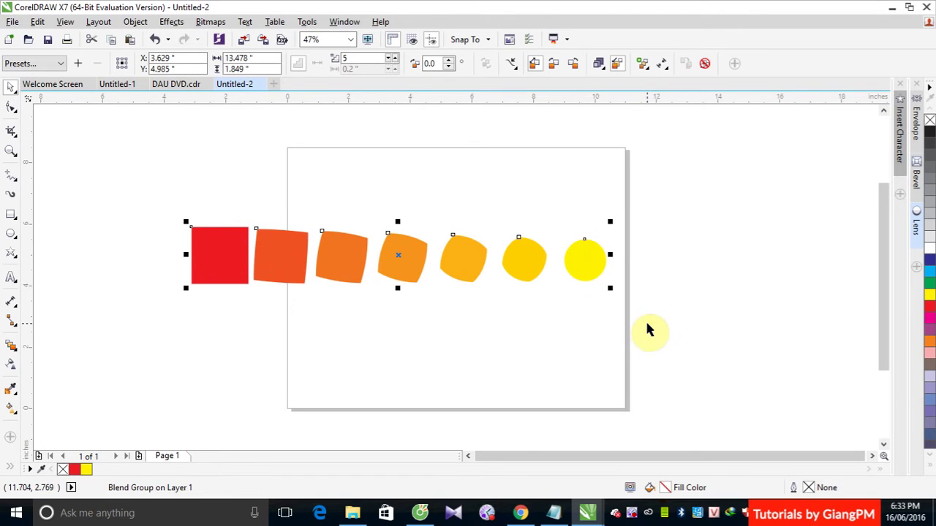
left_click_drag(401, 253, 326, 427)
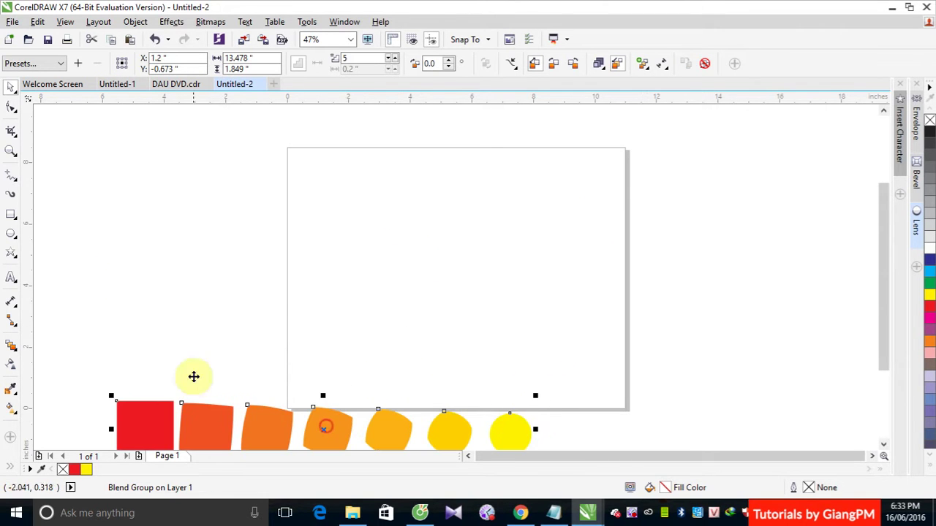
- Draw a long horizontal rectangle about 20 × 1.3 inches across the middle of the page and beyond its right edge
left_click(10, 234)
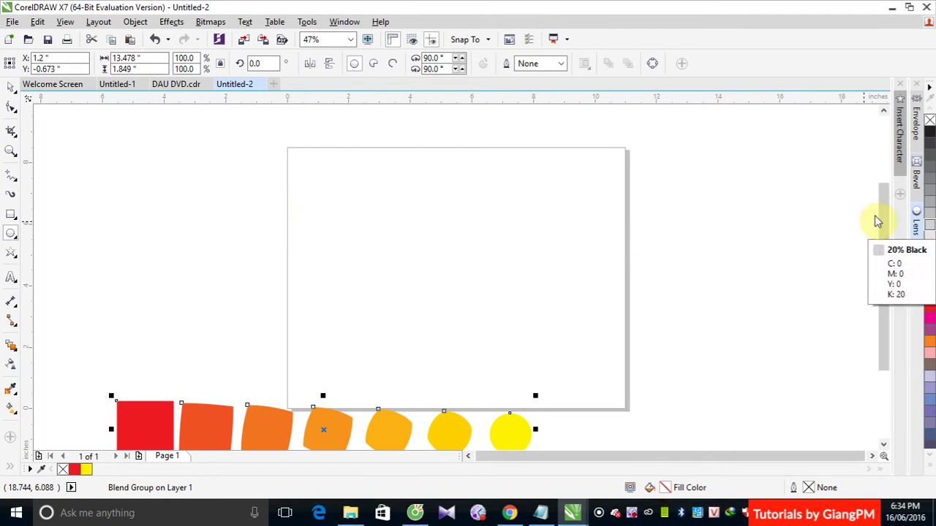
left_click(10, 213)
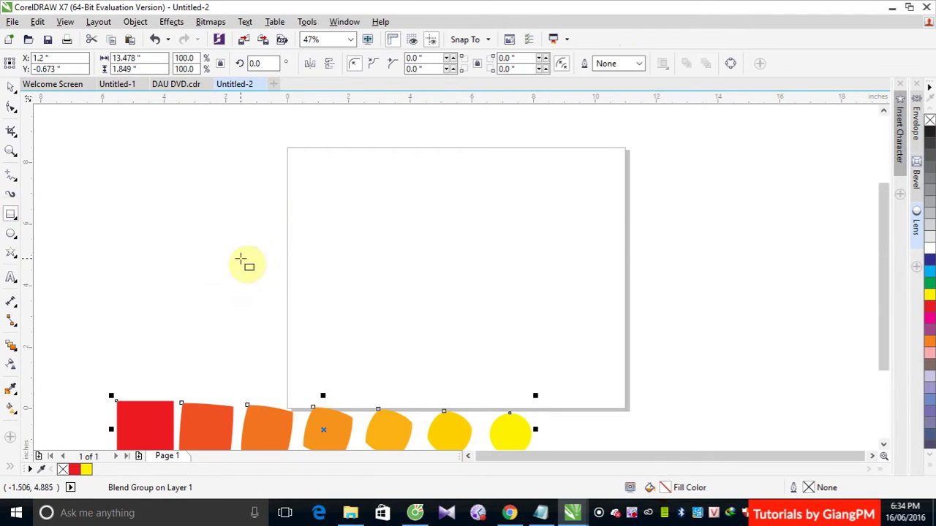
left_click_drag(242, 260, 857, 300)
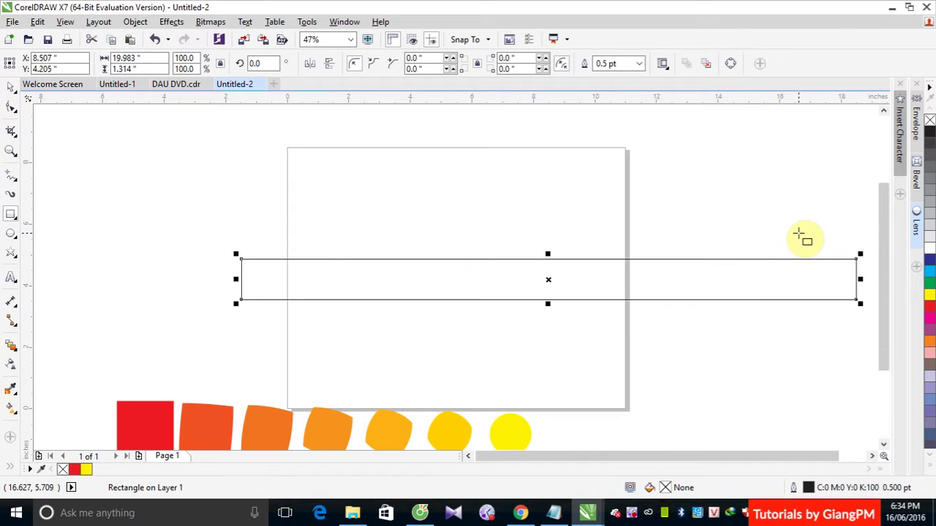
- Draw two small circles about 0.33 inch across just above the left and right ends of the long rectangle
left_click(10, 231)
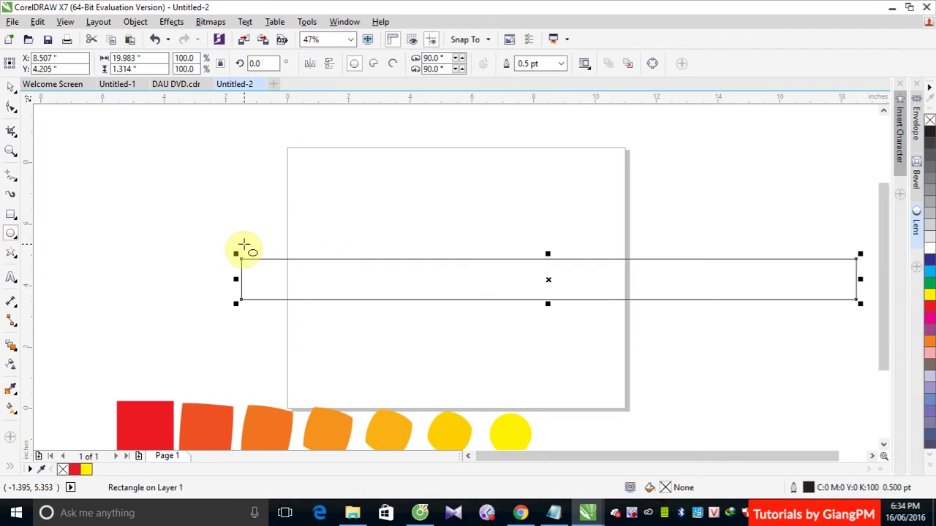
left_click_drag(244, 243, 840, 248)
left_click(10, 87)
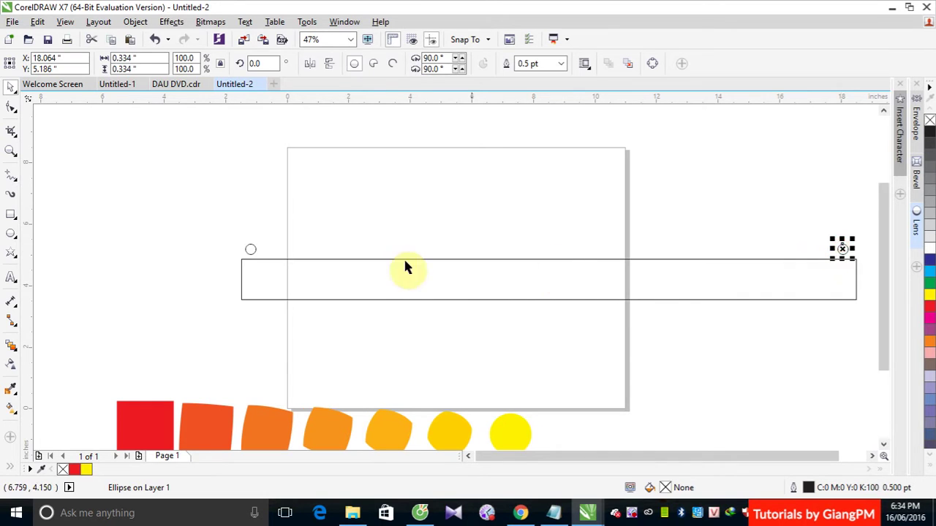
left_click(344, 227)
- Blend the left small circle into the right one and set the number of blend steps to 8
left_click(11, 345)
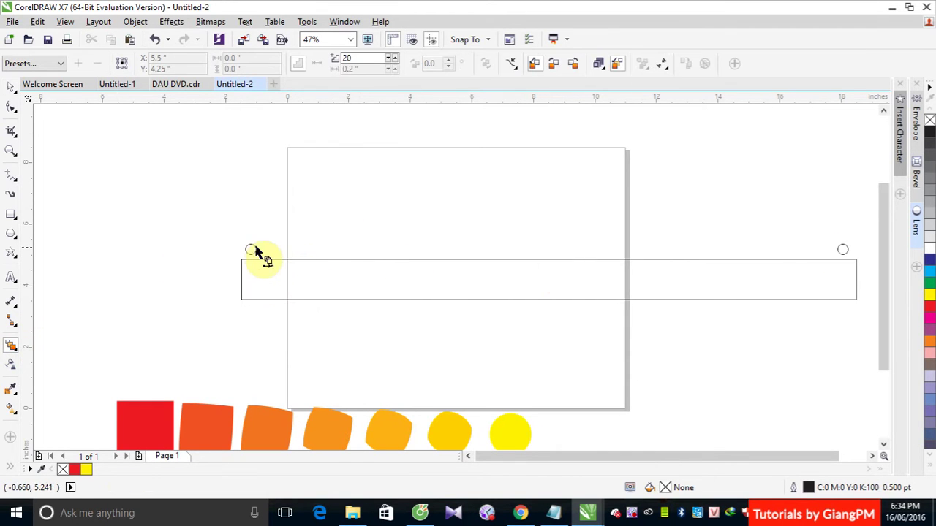
left_click(250, 248)
left_click_drag(250, 247, 843, 249)
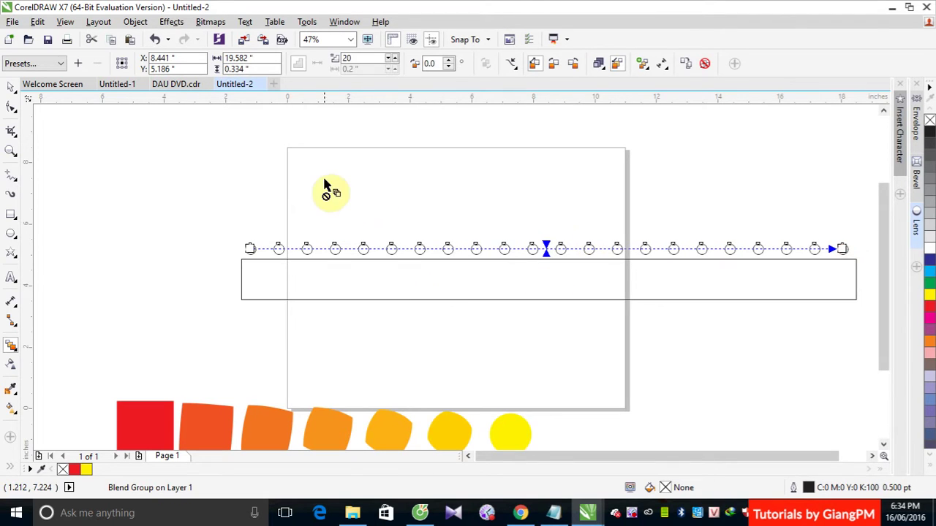
left_click(348, 58)
type("8")
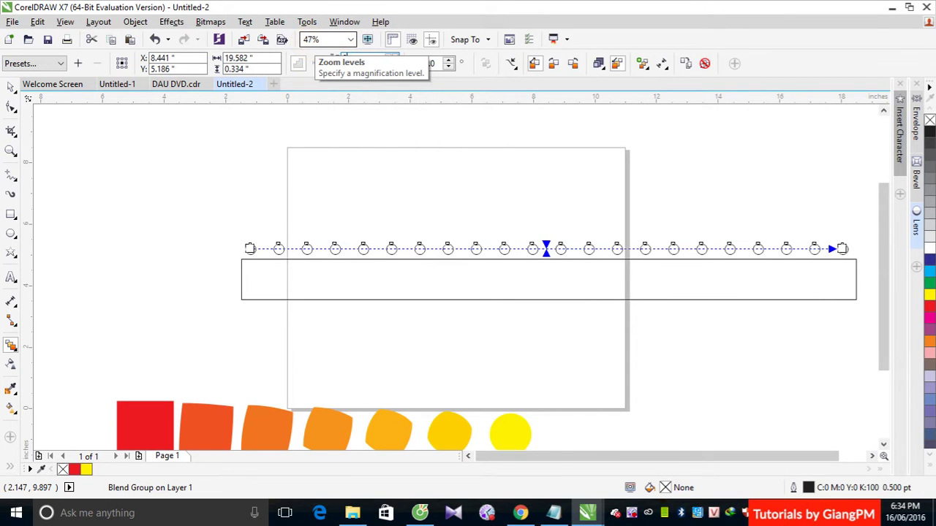
key("Return")
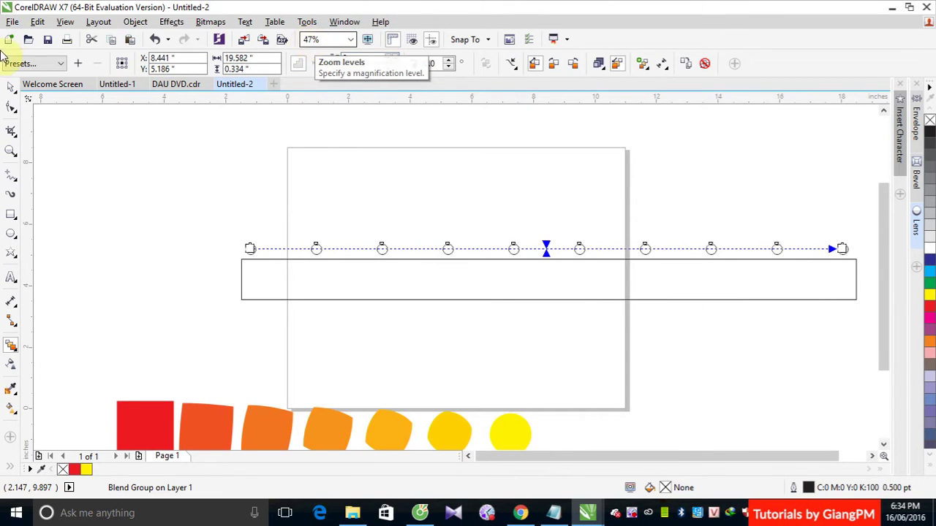
- Delete the long rectangle together with the row of blended circles above it
left_click(120, 191)
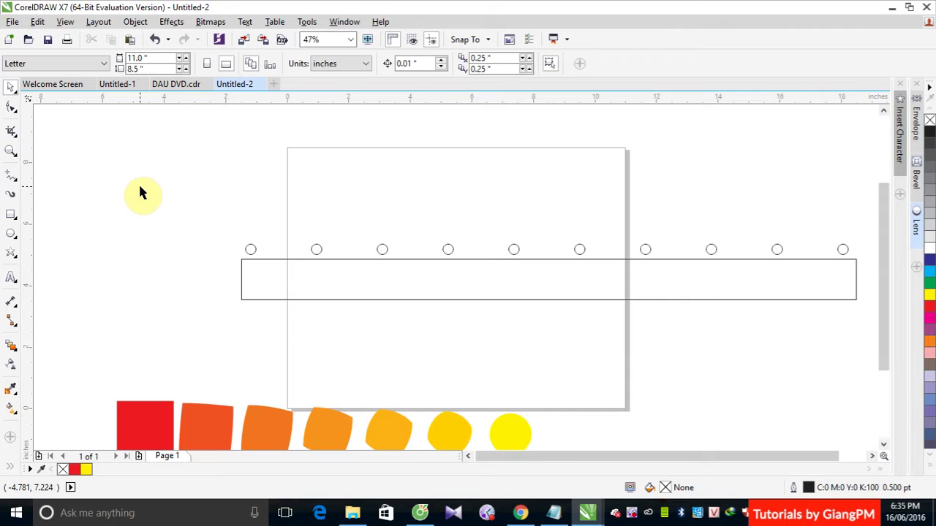
left_click_drag(198, 210, 779, 347)
key("Delete")
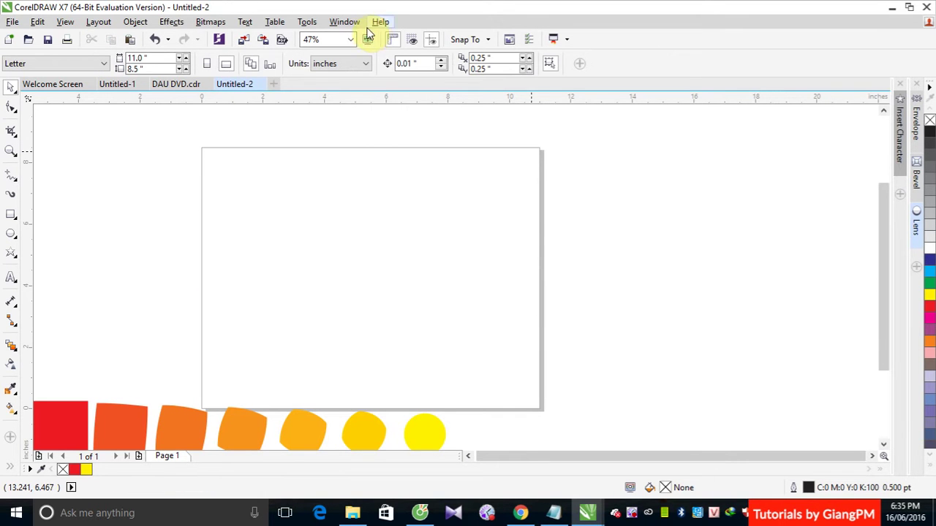
- Switch to the DAU DVD.cdr document and draw a tall rectangle about 10.1 × 34.7 mm to the right of the remote control
left_click(177, 84)
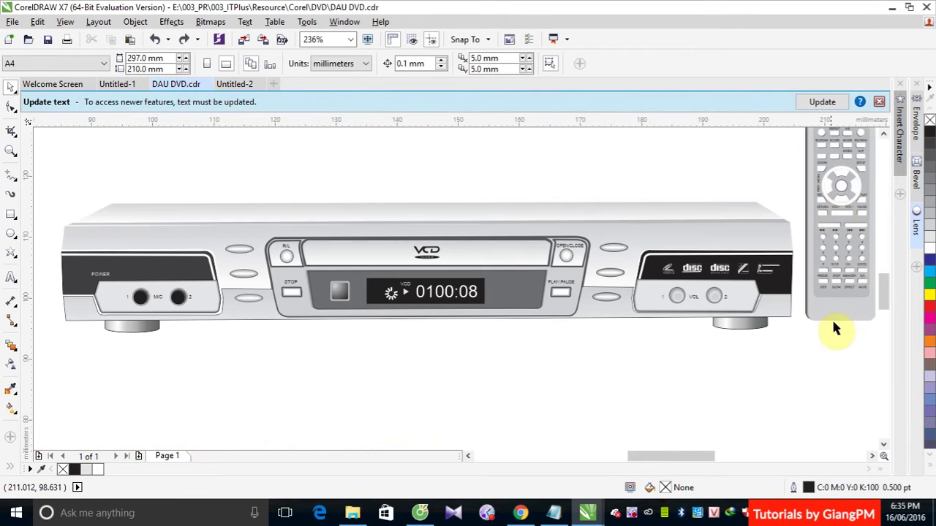
left_click_drag(706, 455, 734, 456)
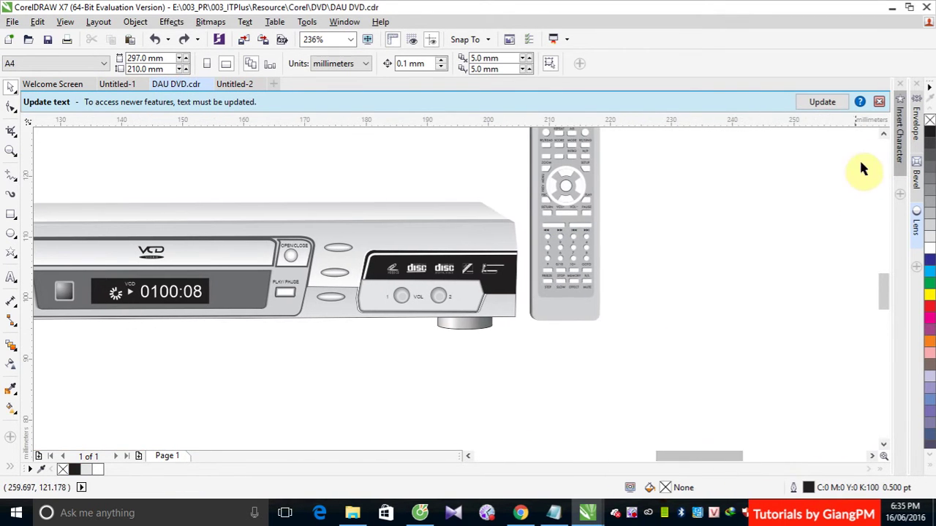
left_click(883, 133)
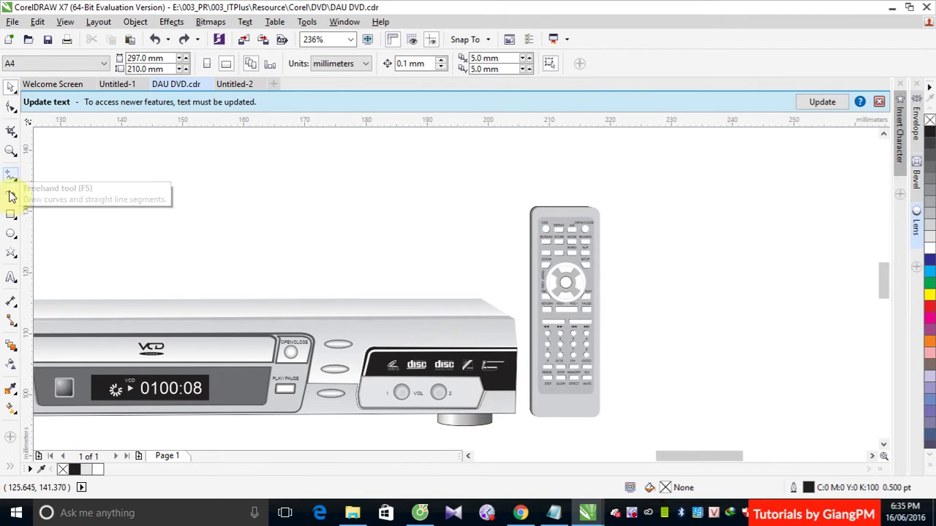
left_click(10, 218)
mouse_move(646, 210)
left_mouse_down()
mouse_move(696, 345)
mouse_move(708, 422)
left_mouse_up()
left_click(10, 86)
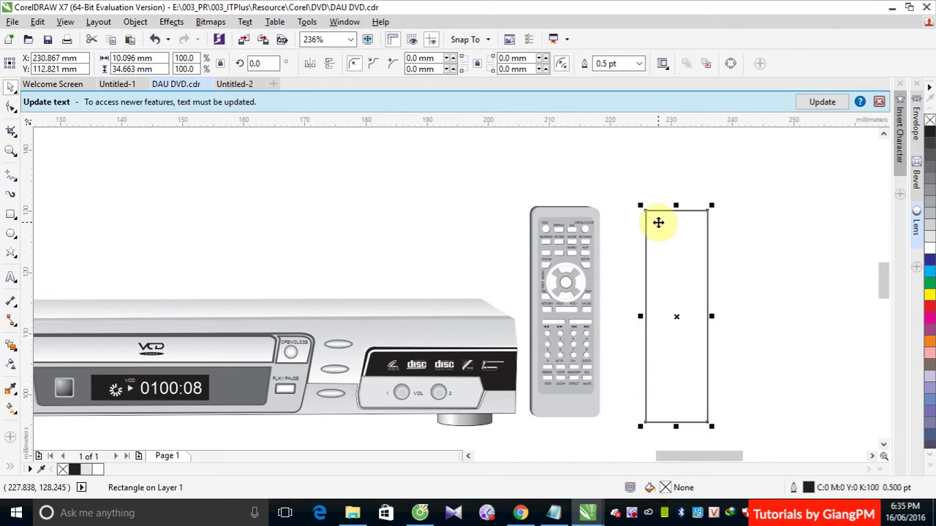
- Round all four corners of the tall rectangle to a radius of about 1.57 mm with the Shape tool
left_click(11, 106)
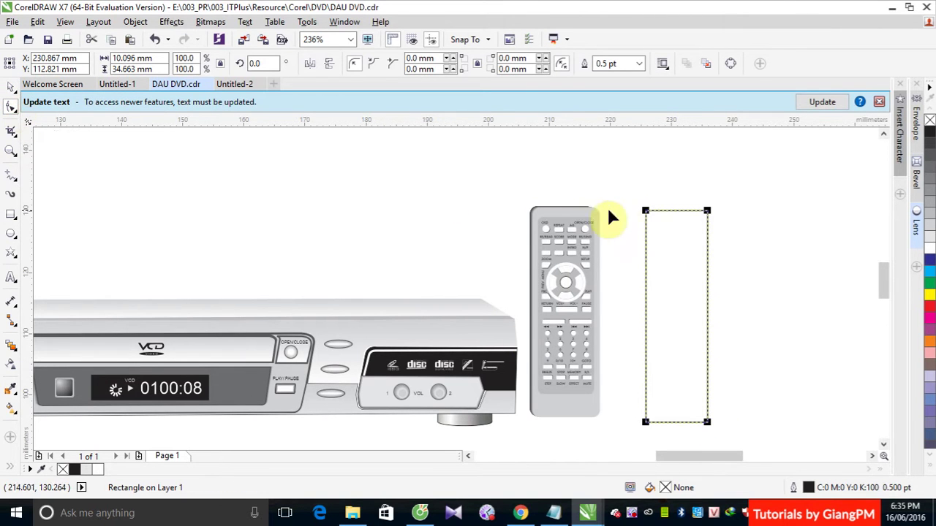
left_click_drag(644, 212, 647, 221)
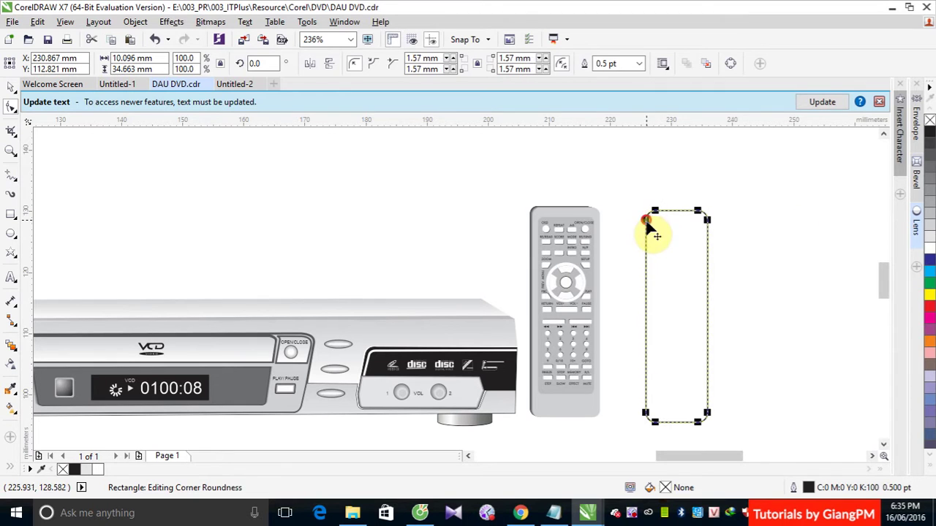
- Fill the rounded rectangle with 90% black and no outline, and place a 10% black copy offset to its right
right_click(930, 119)
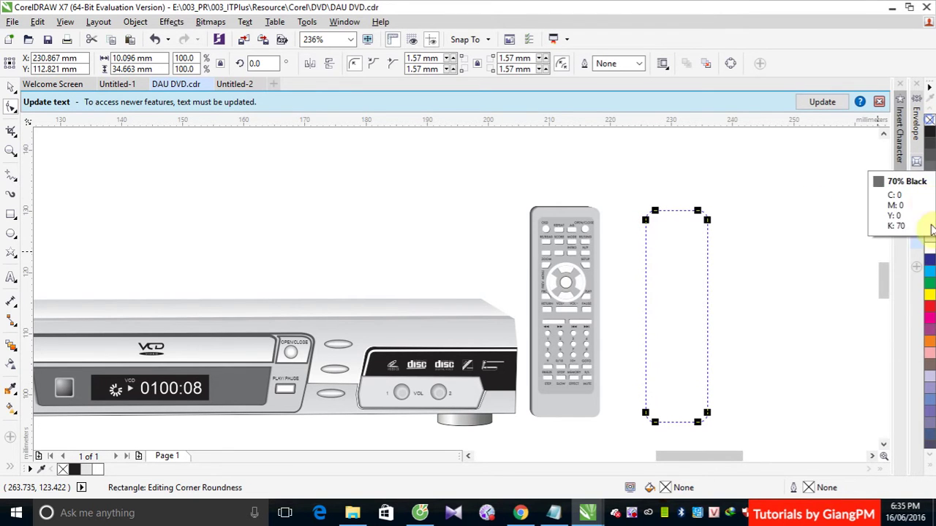
left_click(929, 150)
left_click(11, 86)
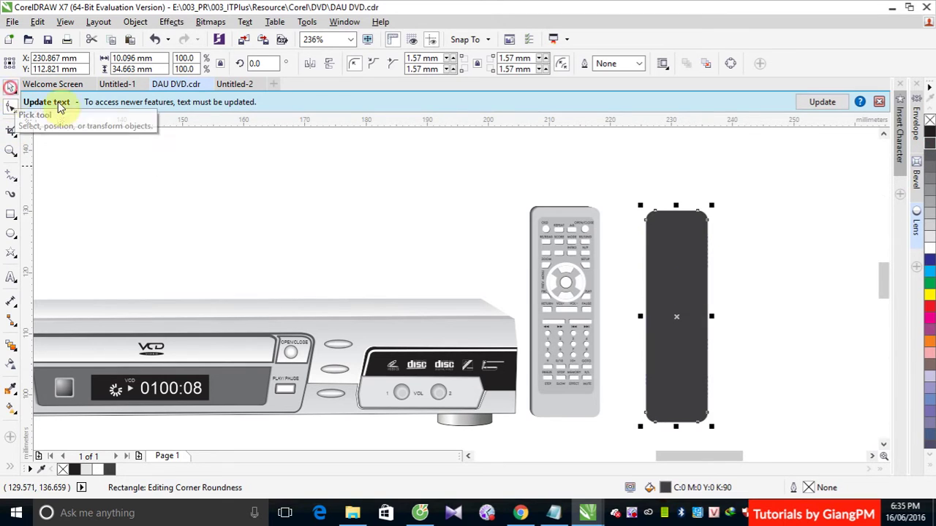
left_click_drag(691, 264, 750, 272)
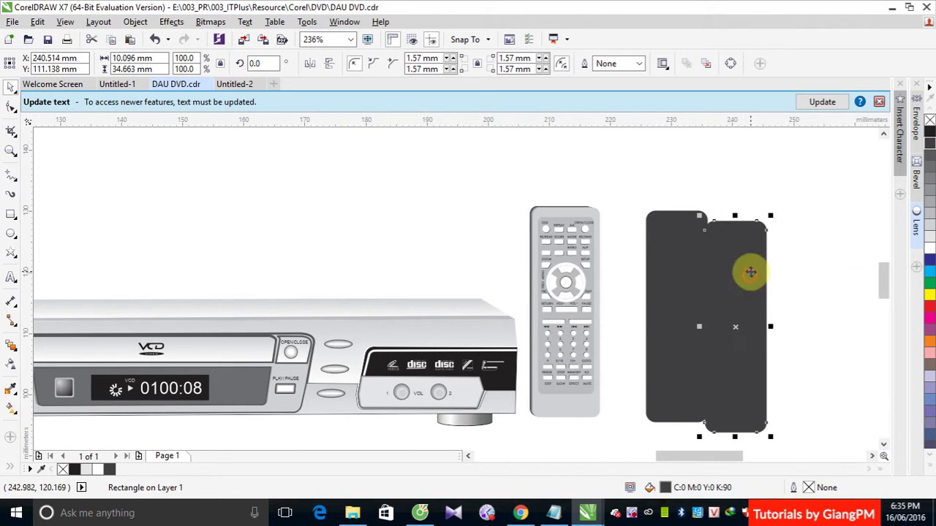
left_click(929, 235)
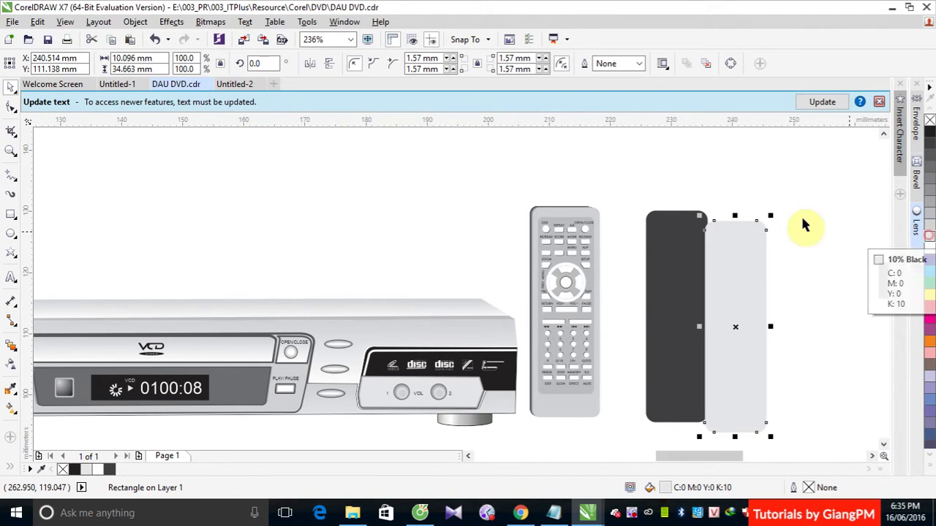
- Blend the 10% black rounded rectangle into the 90% black one
left_click(11, 344)
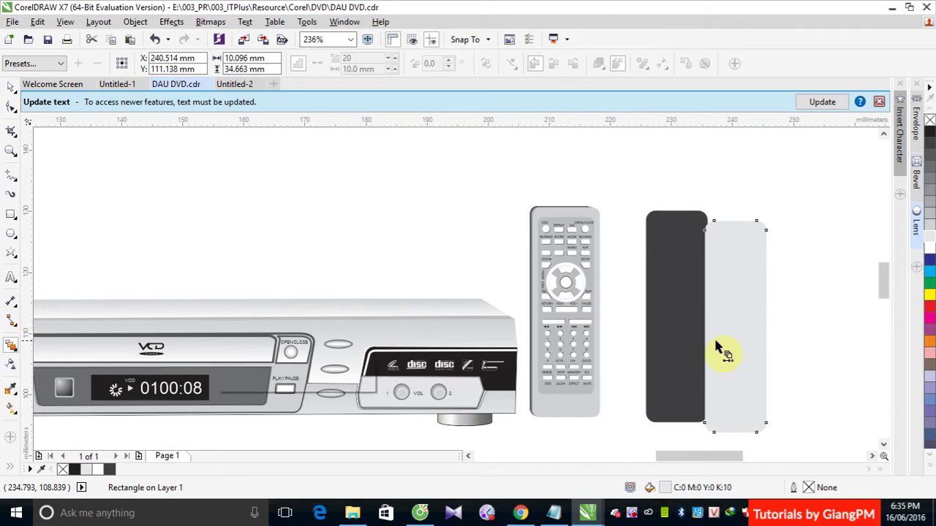
left_click_drag(715, 344, 668, 334)
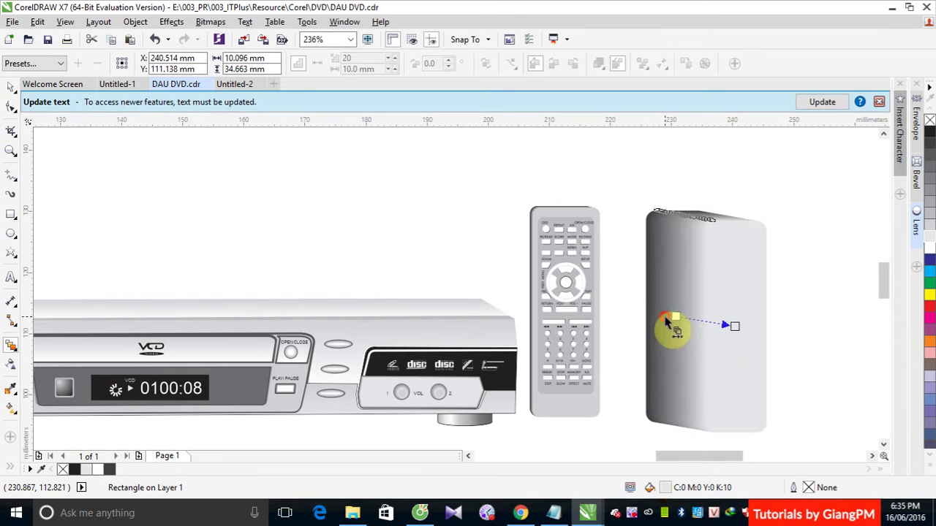
left_click(10, 86)
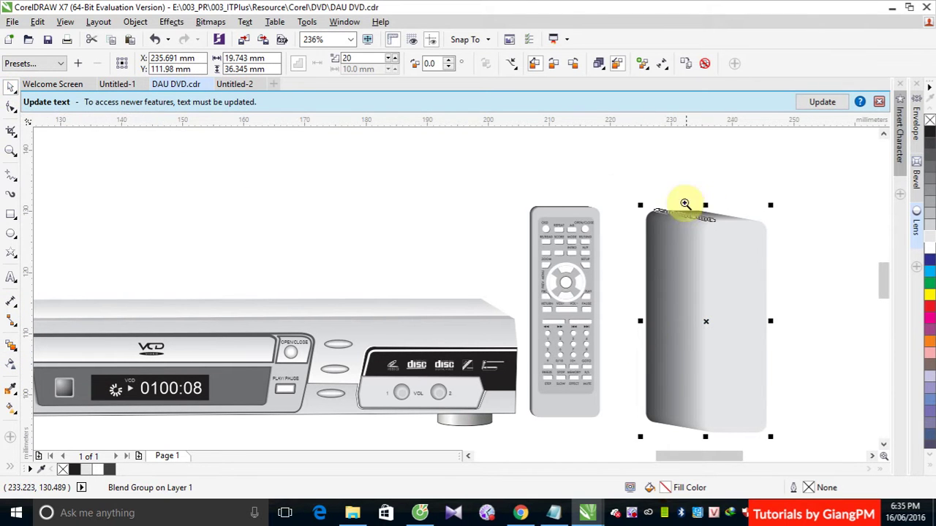
- Move the light rectangle of the blend over the dark one, slightly up and left, leaving a thin shaded strip along the right edge
left_click_drag(618, 192, 797, 296)
left_click(742, 181)
left_click(500, 262)
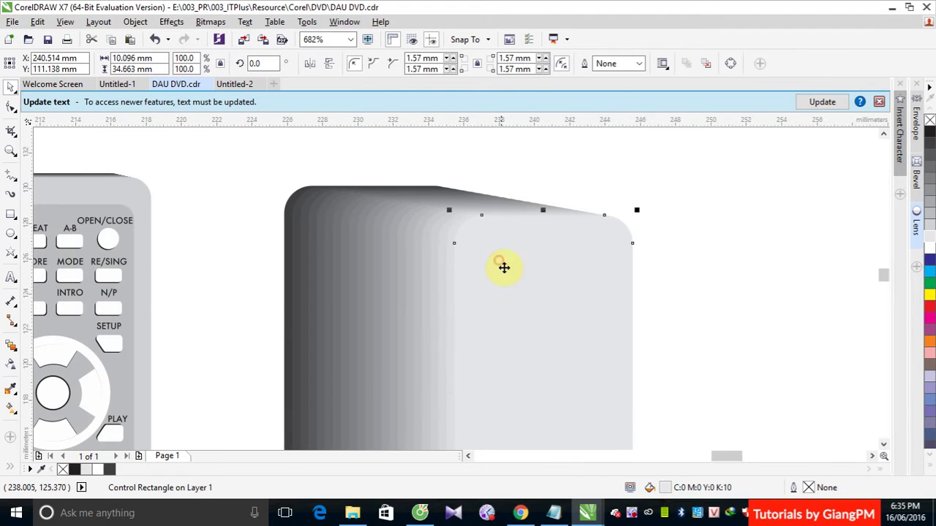
left_click_drag(504, 268, 329, 228)
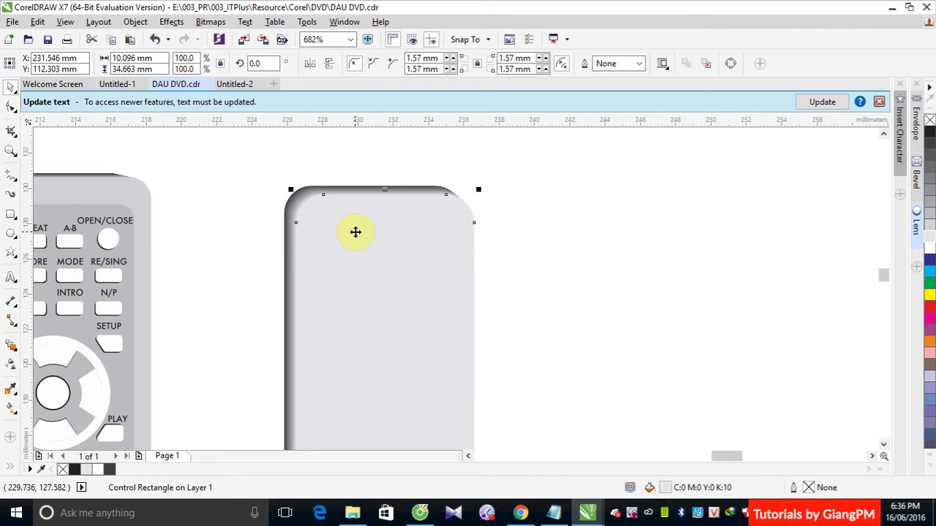
mouse_move(355, 232)
left_mouse_down()
mouse_move(330, 228)
mouse_move(349, 227)
left_mouse_up()
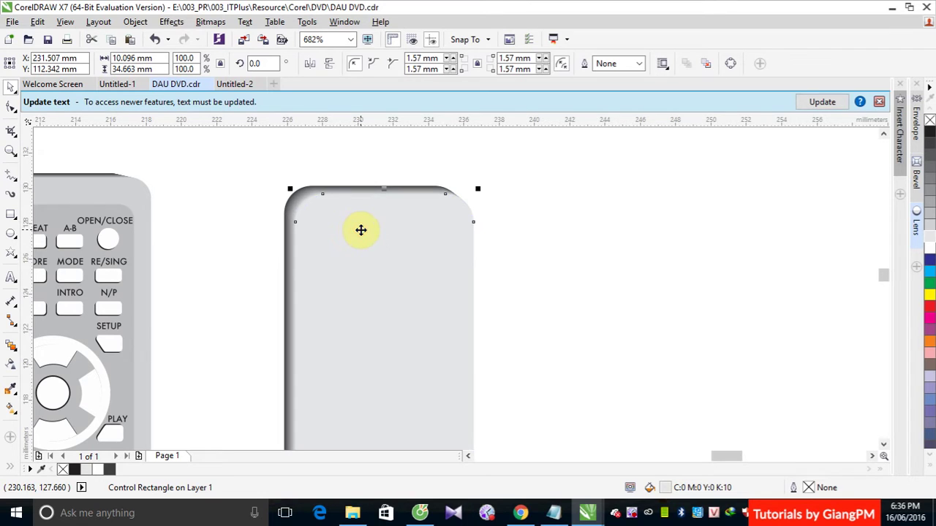
left_click_drag(359, 229, 397, 235)
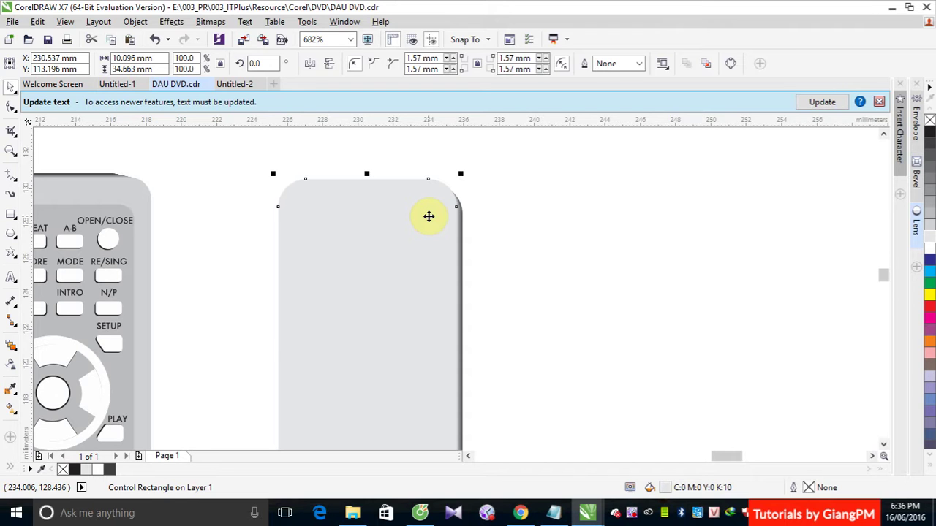
- Draw a circle about 12.2 mm across to the right of the redrawn remote body, filled red with no outline
left_click(10, 234)
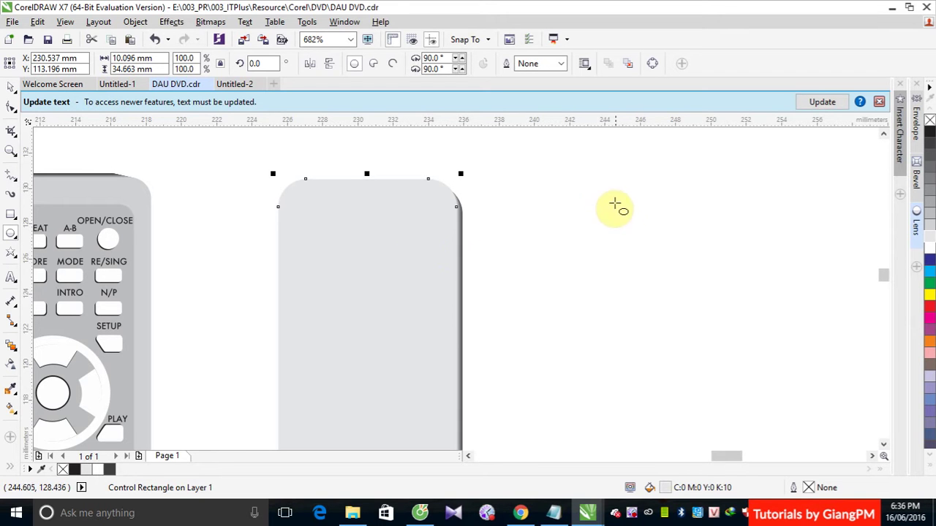
left_click_drag(567, 199, 601, 234)
left_click_drag(612, 266, 748, 412)
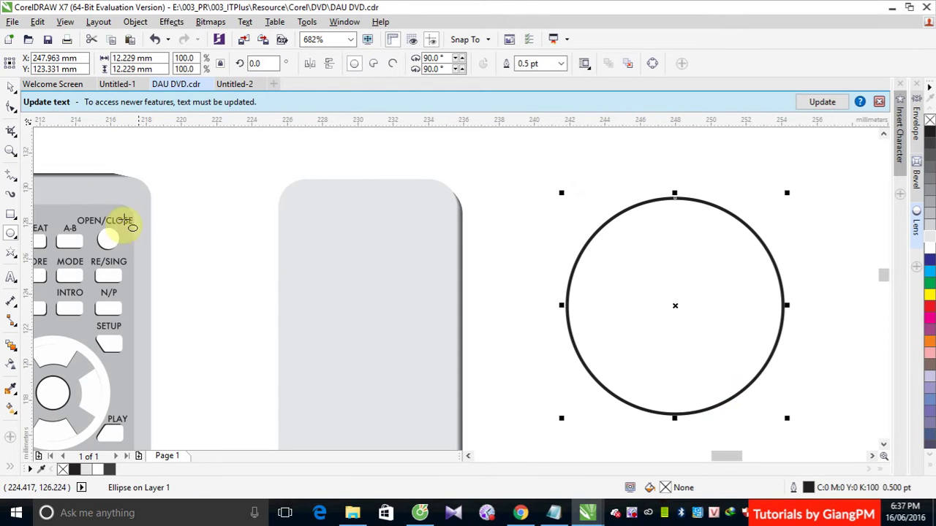
left_click(12, 93)
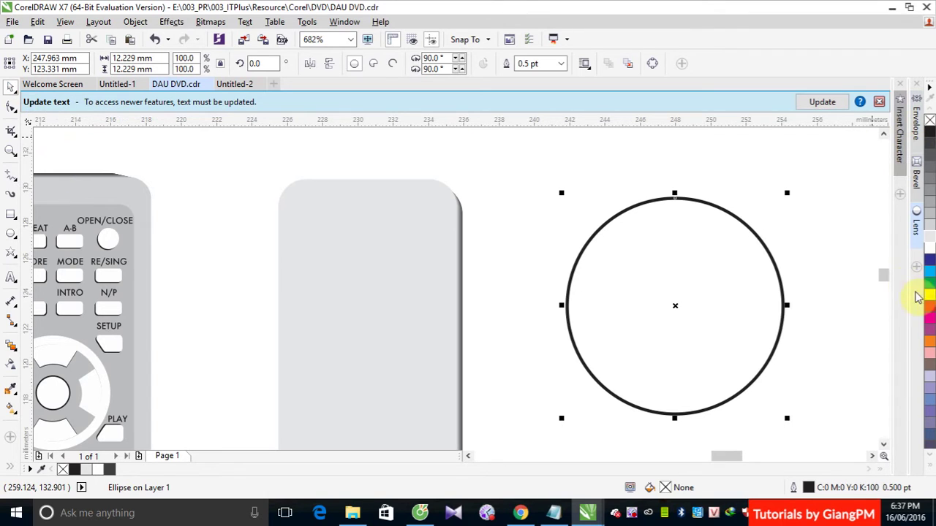
left_click(930, 308)
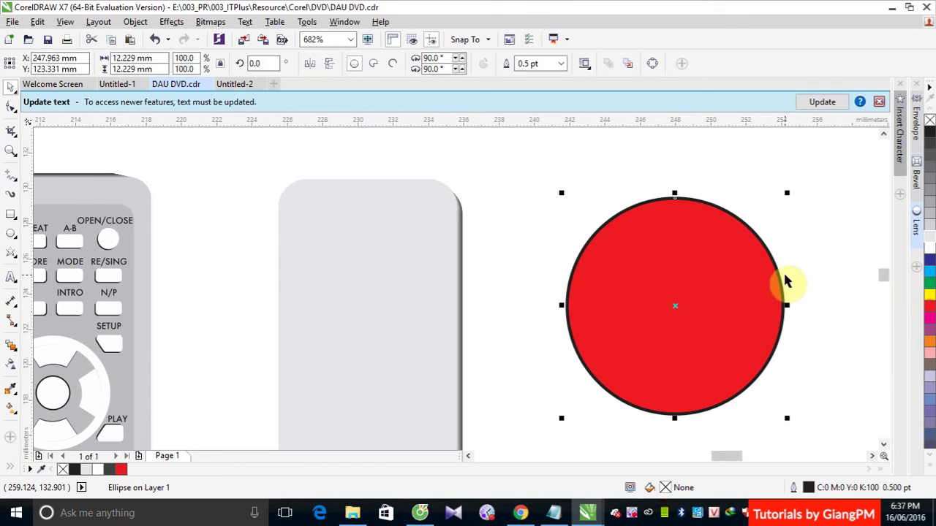
right_click(929, 120)
left_click(783, 182)
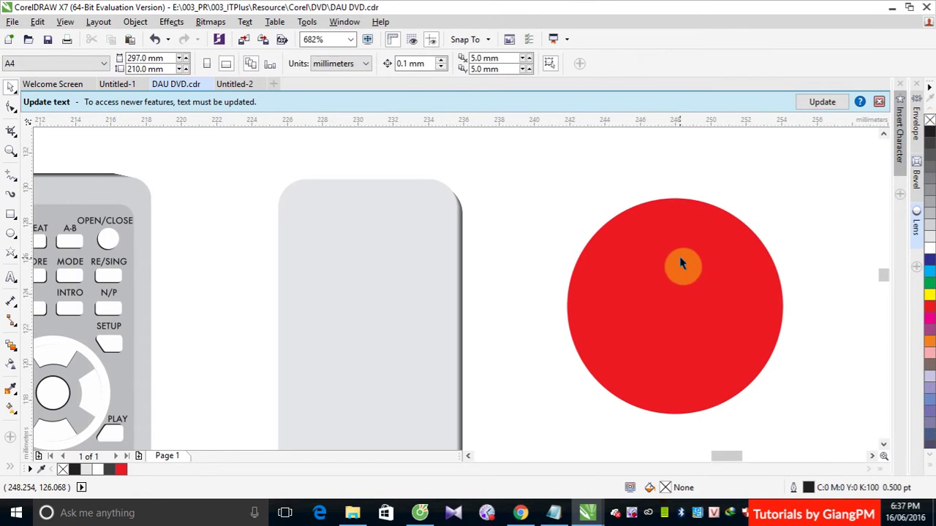
- Draw a small circle about 0.9 mm across in the upper right part of the red circle, filled magenta with no outline
left_click(681, 260)
left_click(11, 234)
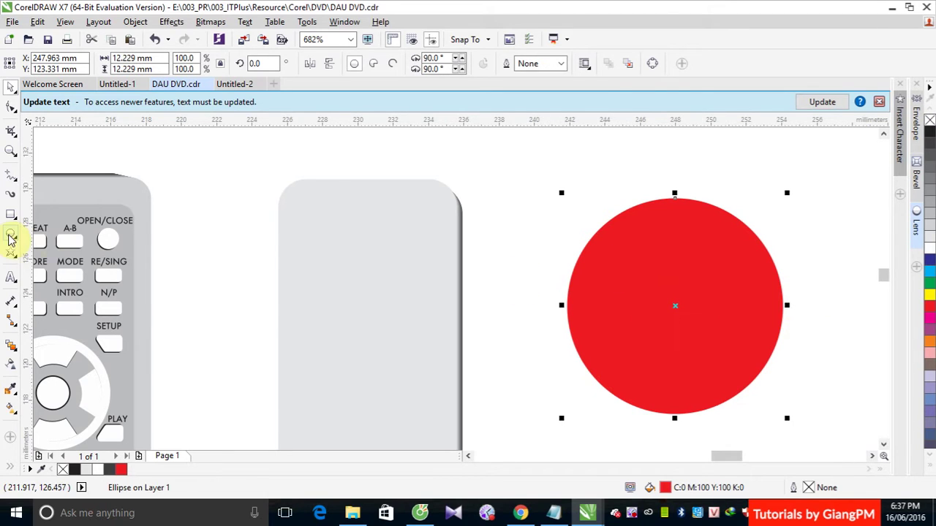
left_click_drag(699, 252, 714, 268)
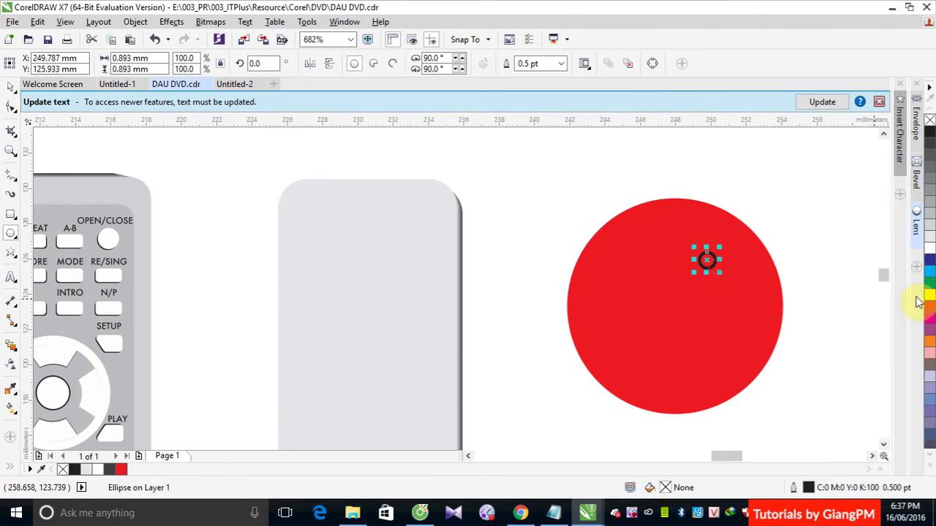
left_click(931, 296)
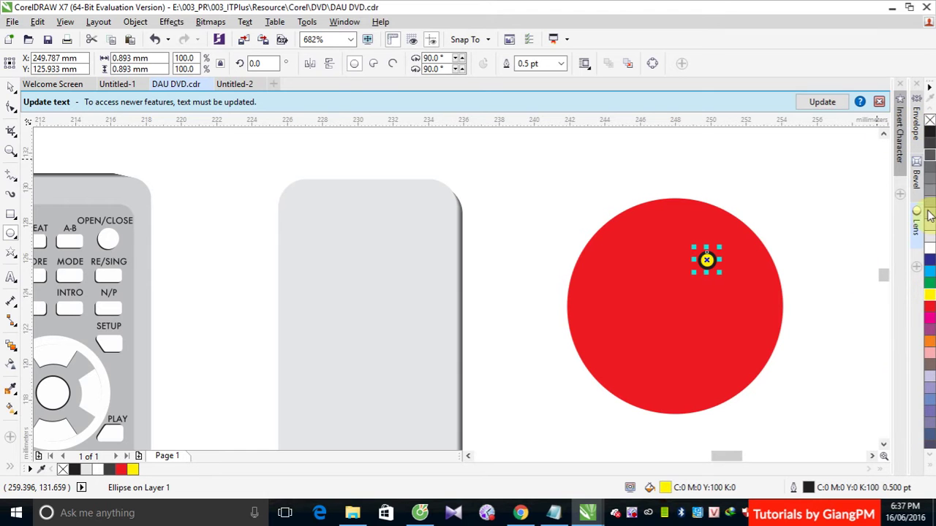
left_click(931, 318)
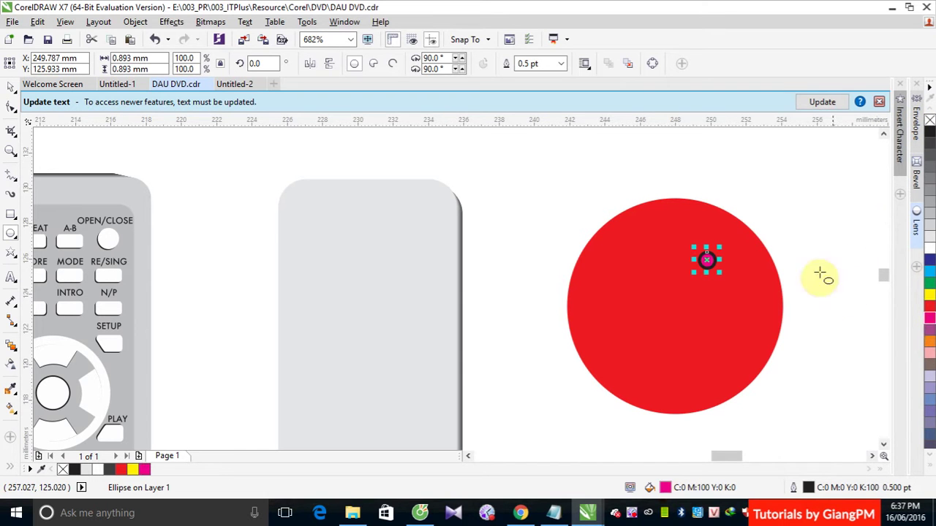
right_click(930, 121)
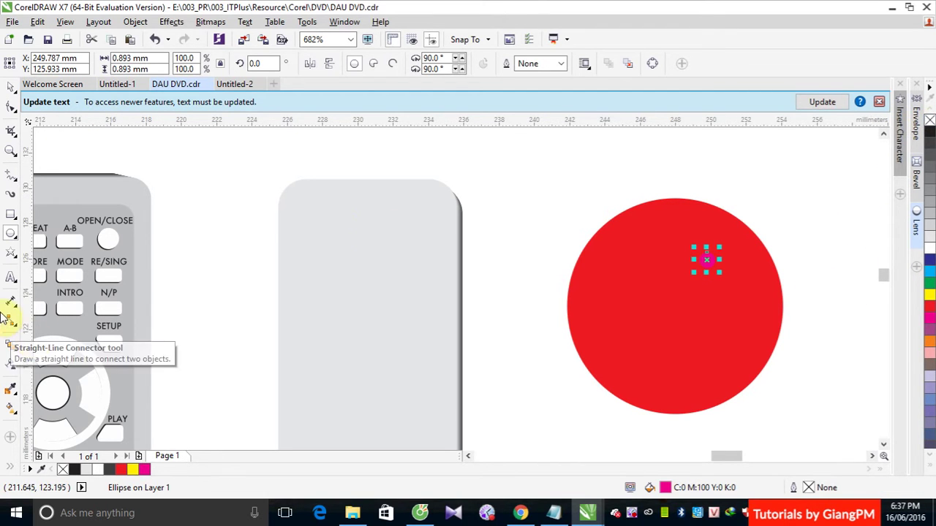
- Blend the small magenta circle into the large red circle
left_click(16, 348)
left_click_drag(704, 264, 647, 320)
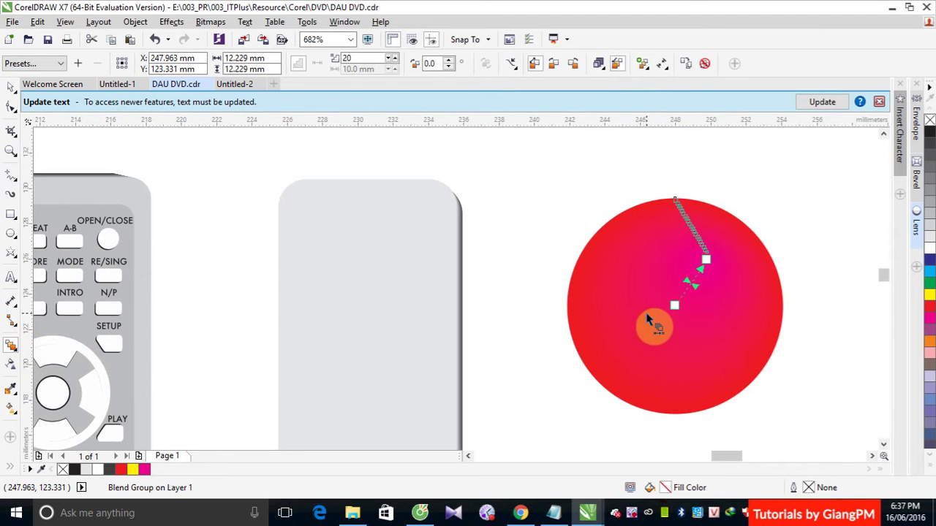
left_click(10, 86)
left_click(791, 199)
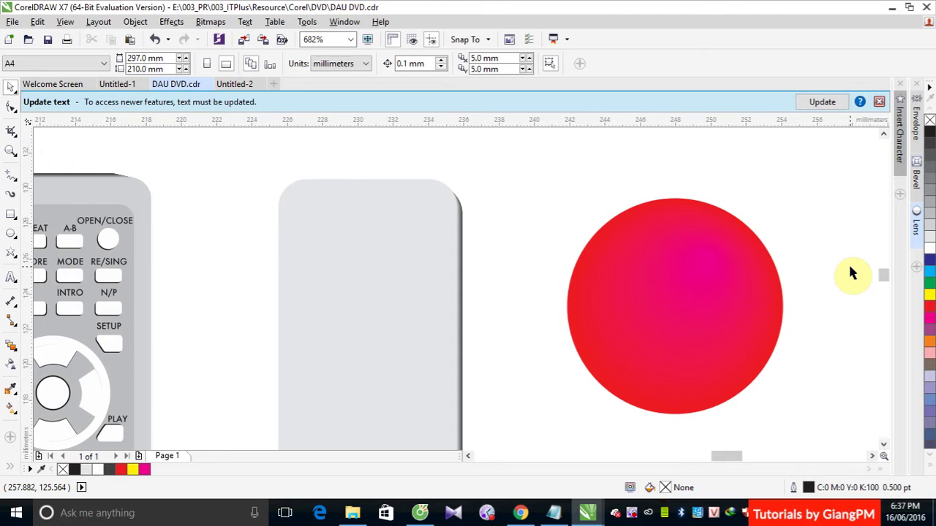
- Show the start object of the circle blend
left_click(717, 265)
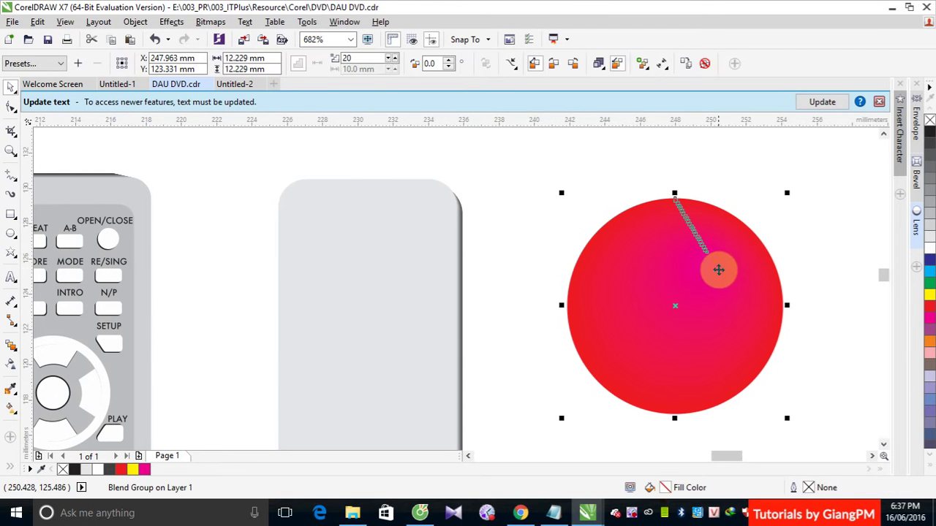
left_click_drag(714, 267, 712, 264)
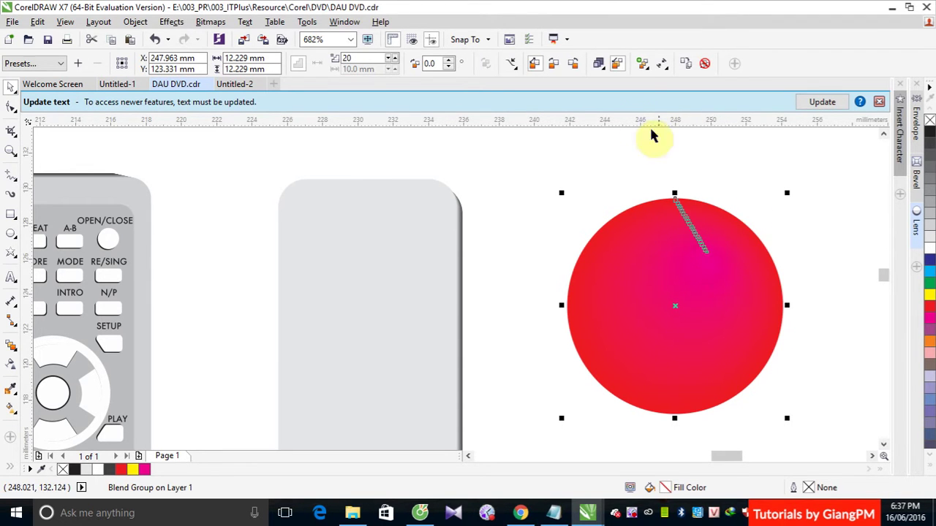
left_click(665, 67)
left_click(695, 102)
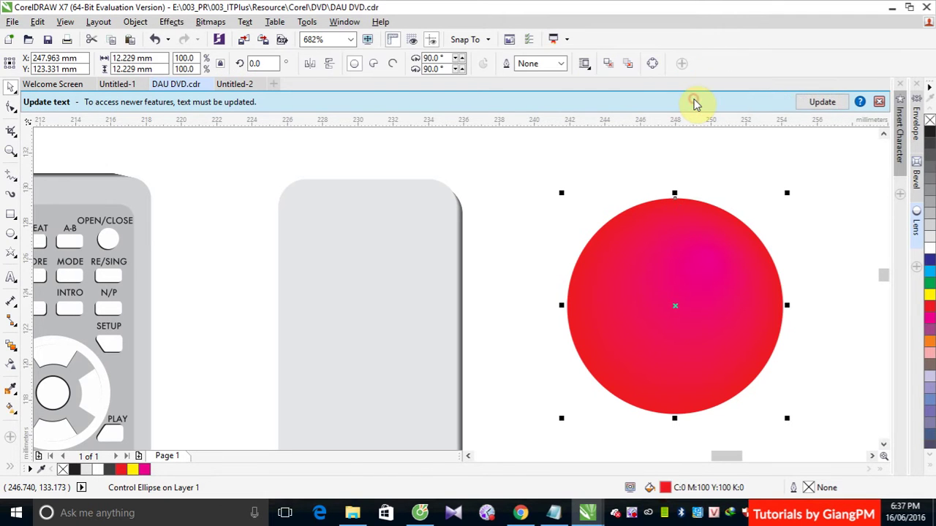
left_click_drag(674, 177, 693, 246)
- Select the end object of the circle blend with Show End and fill it yellow
left_click(665, 66)
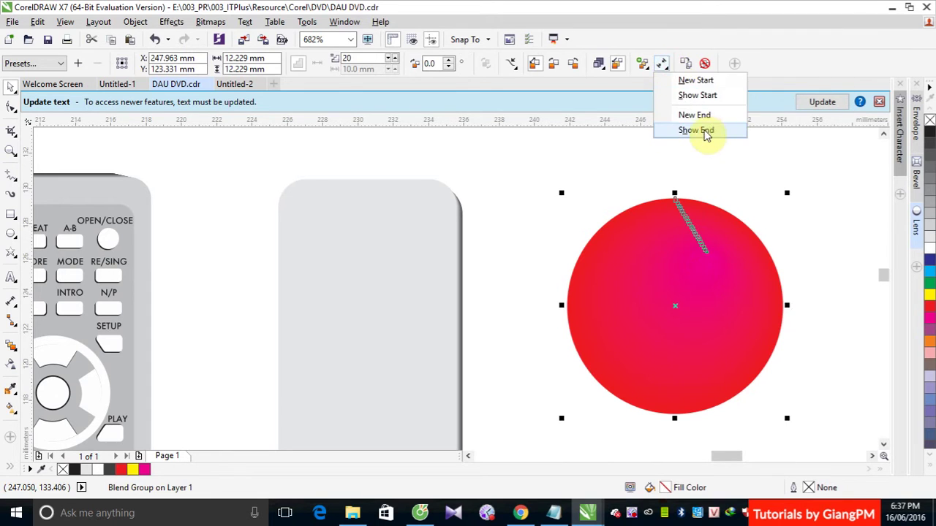
left_click(695, 129)
left_click(929, 294)
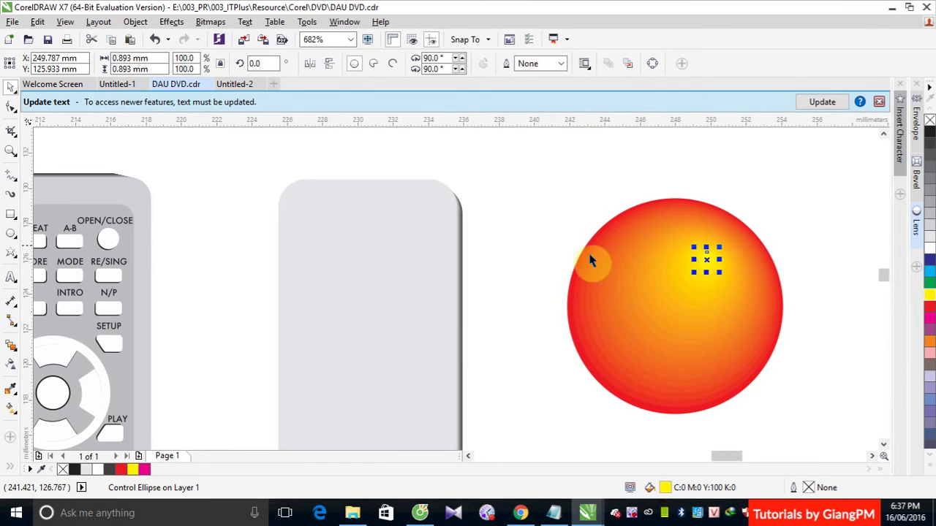
left_click(530, 201)
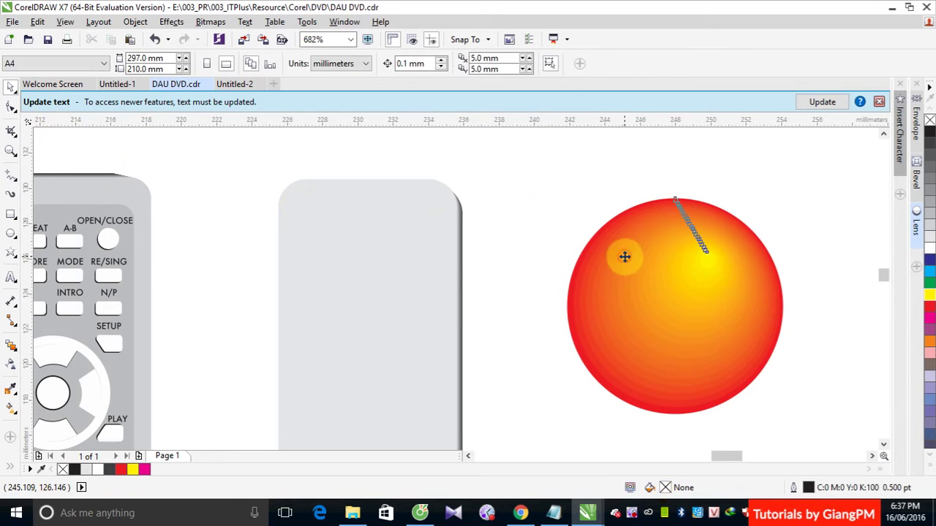
- Set the number of blend steps of the red and yellow sphere to 255
left_click(622, 255)
left_click(313, 63)
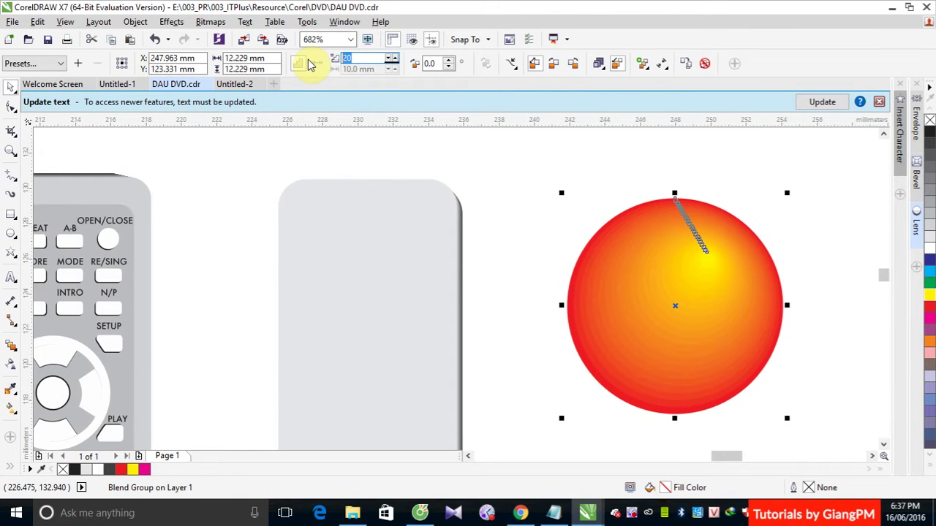
type("255")
key("Return")
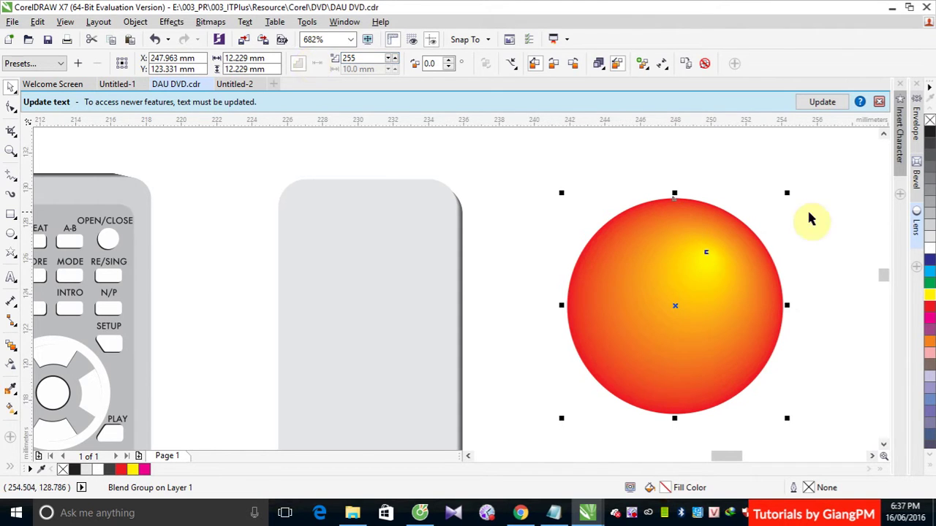
left_click(831, 217)
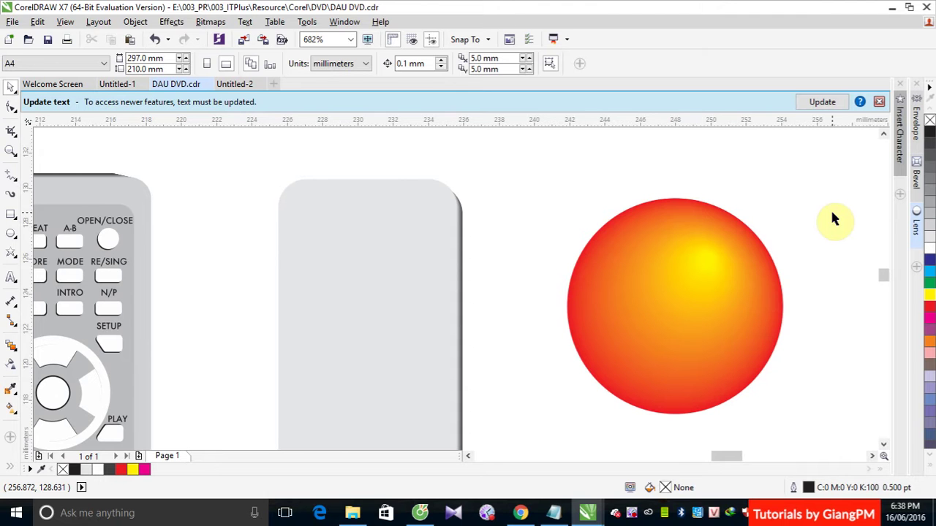
- Add the artistic text "CH" in 24 pt Arial at the upper edge of the sphere
left_click(11, 279)
left_click(498, 211)
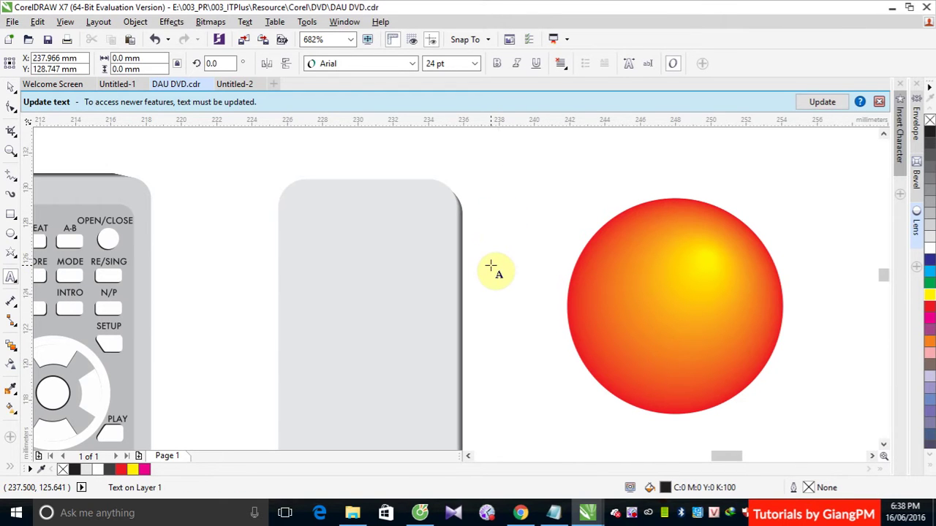
type("CHƯ")
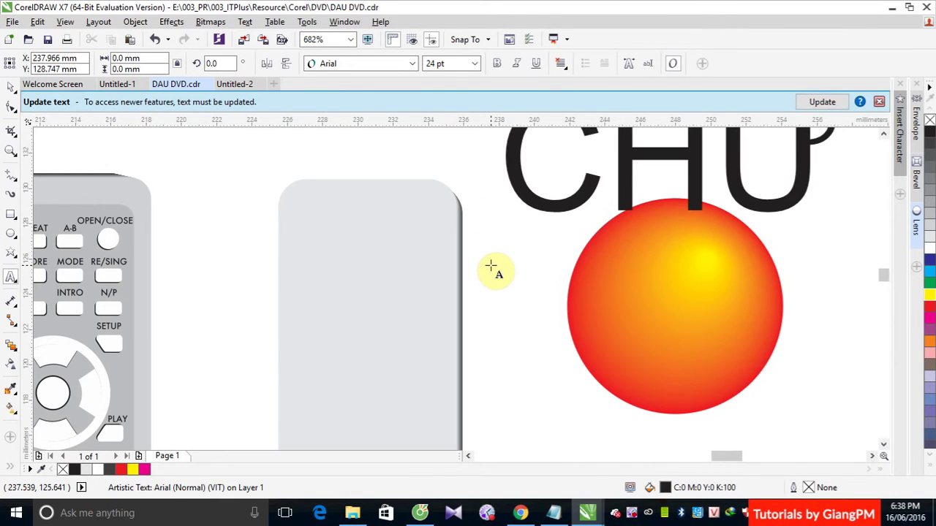
key("BackSpace")
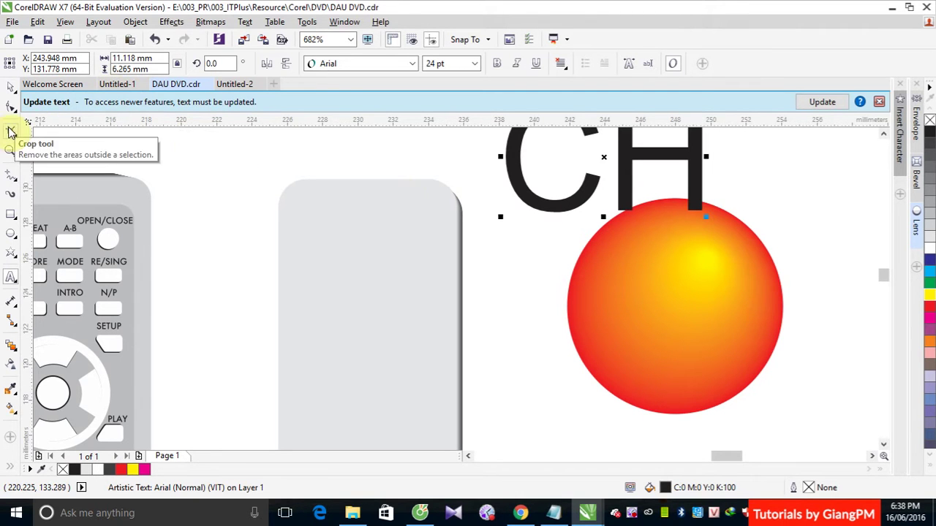
- Extend the artistic text "CH" to read "CHỮ RÁCH" and position it across the upper part of the sphere
left_click(13, 87)
left_click_drag(544, 202, 495, 369)
left_click(11, 278)
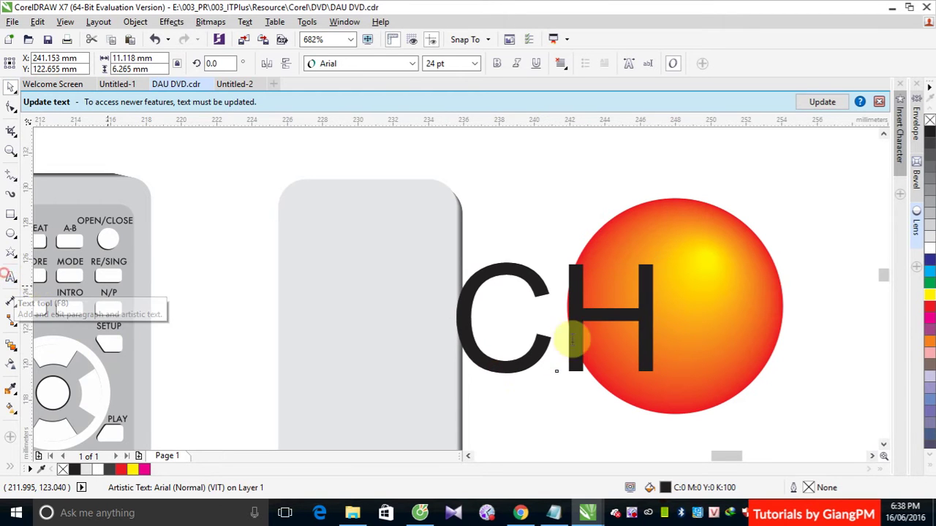
left_click(643, 333)
type("Ư")
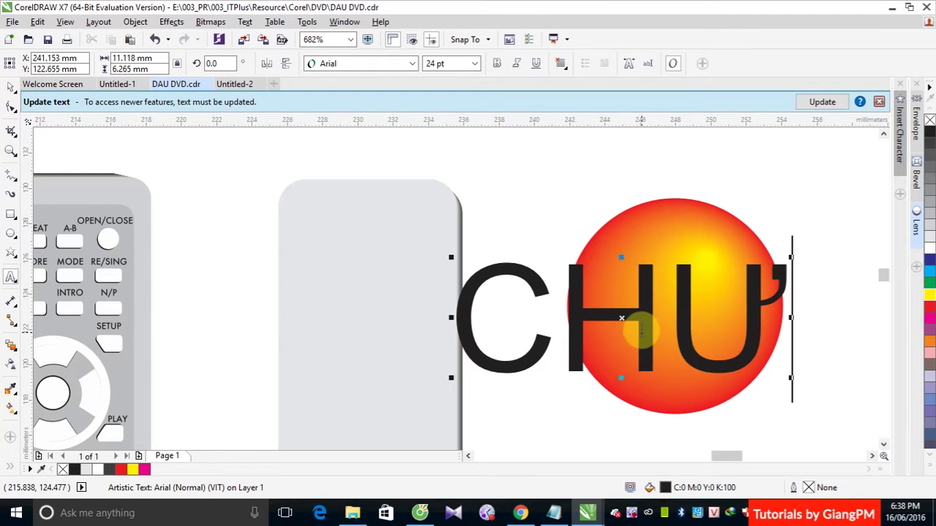
type("x")
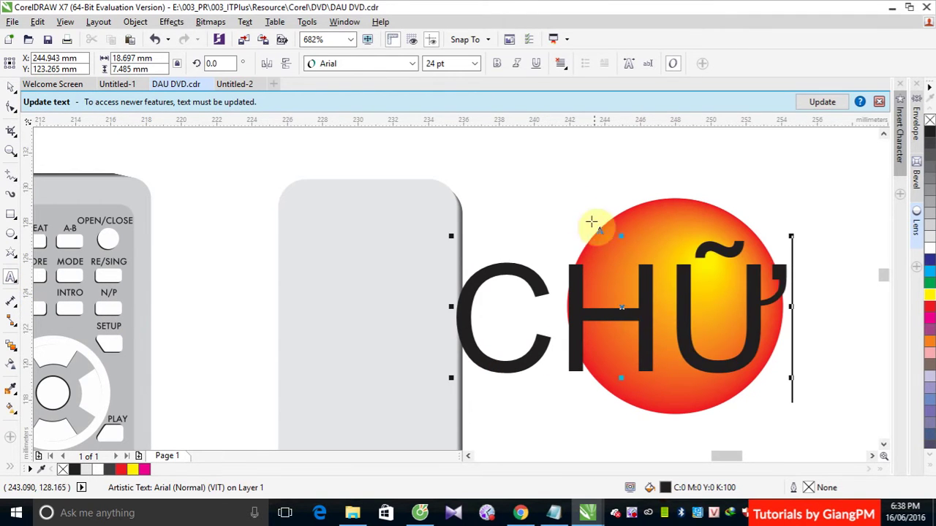
type(" R")
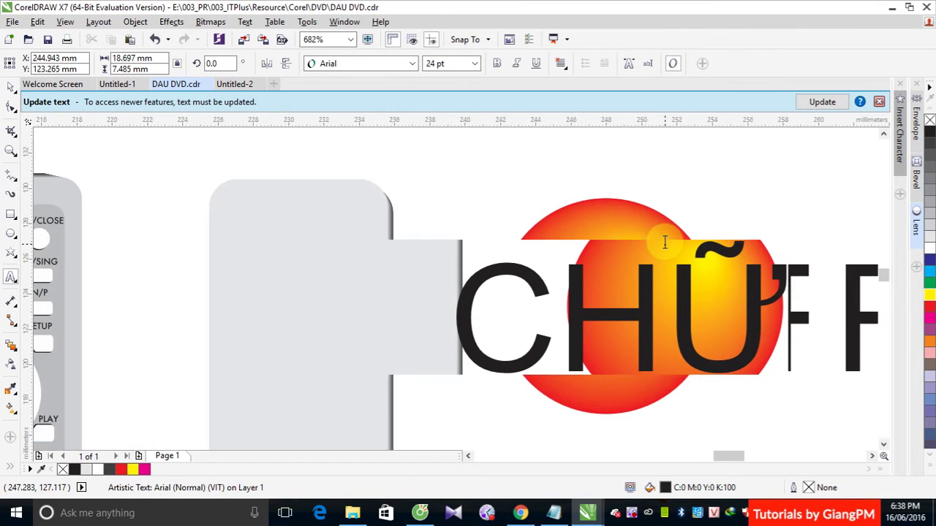
type("ÁCH")
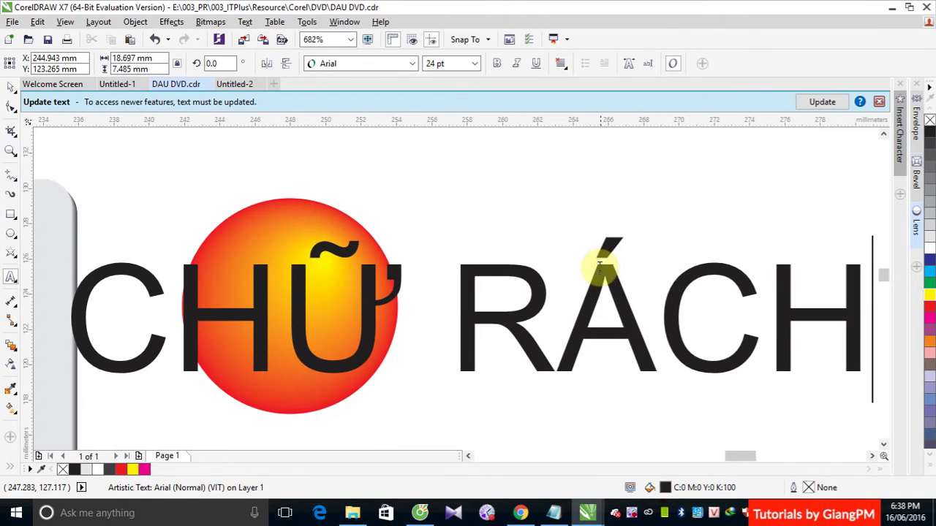
left_click(13, 86)
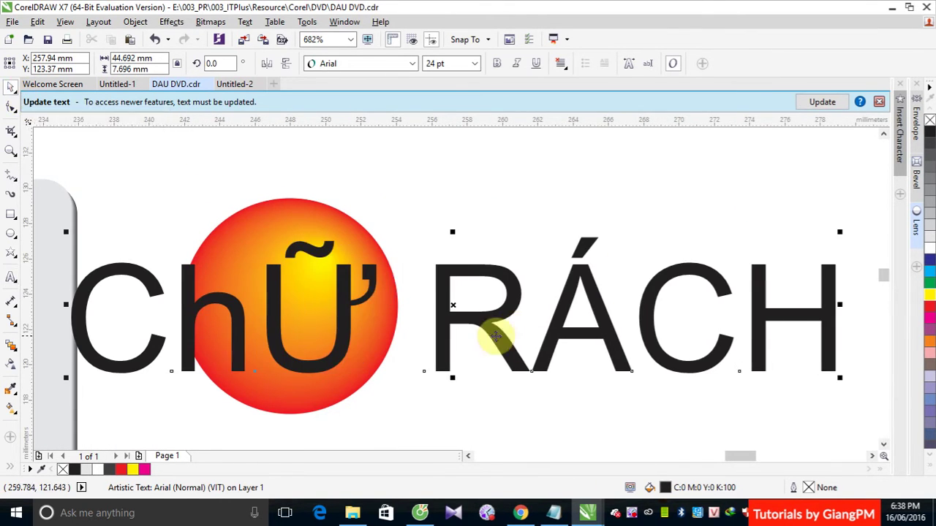
left_click_drag(495, 334, 520, 225)
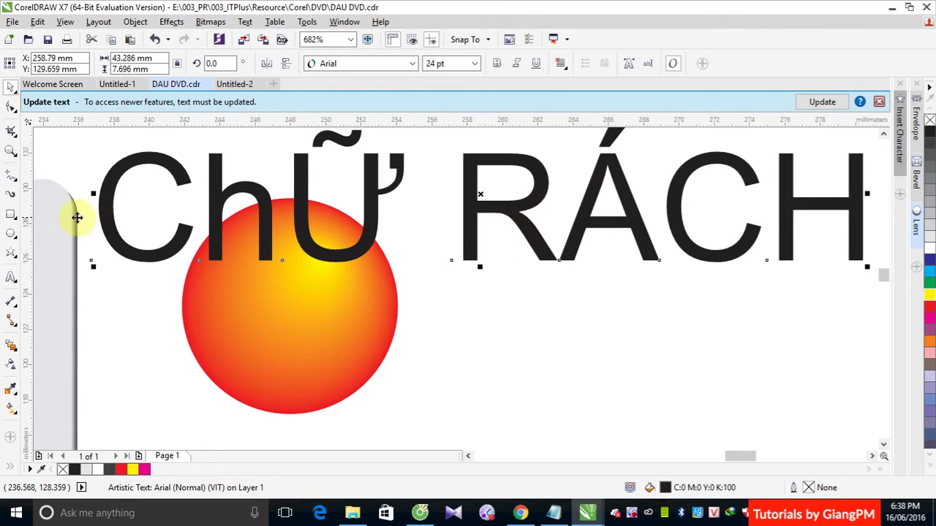
- Try to replace the lowercase "h" in the first word of the text with a capital "H"
left_click(11, 277)
left_click_drag(208, 211, 331, 221)
type("H")
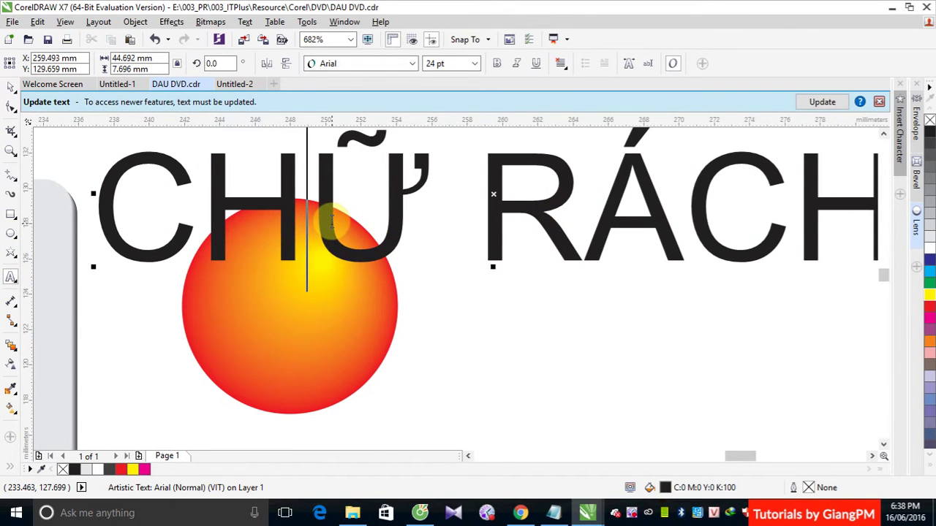
left_click(10, 89)
key("ctrl+z")
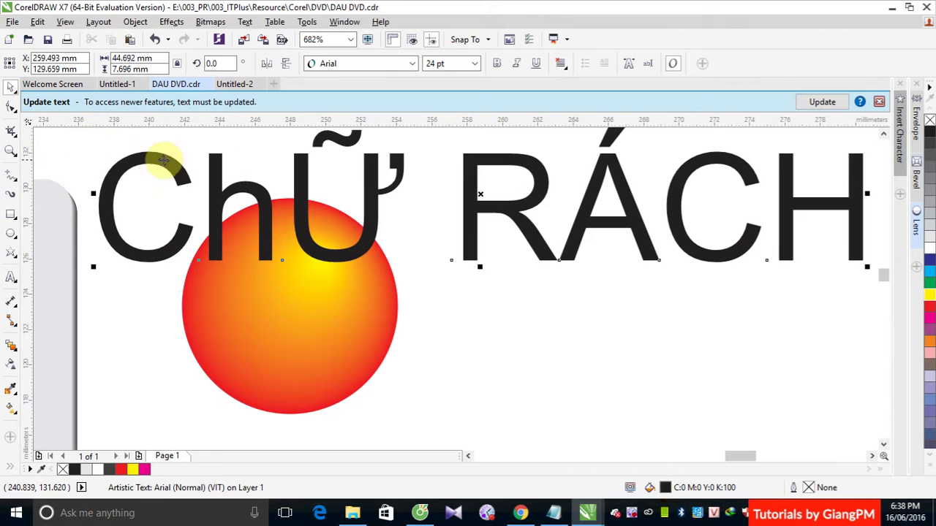
- Activate the Eraser tool and set its nib thickness to 0.2 mm
left_click(12, 109)
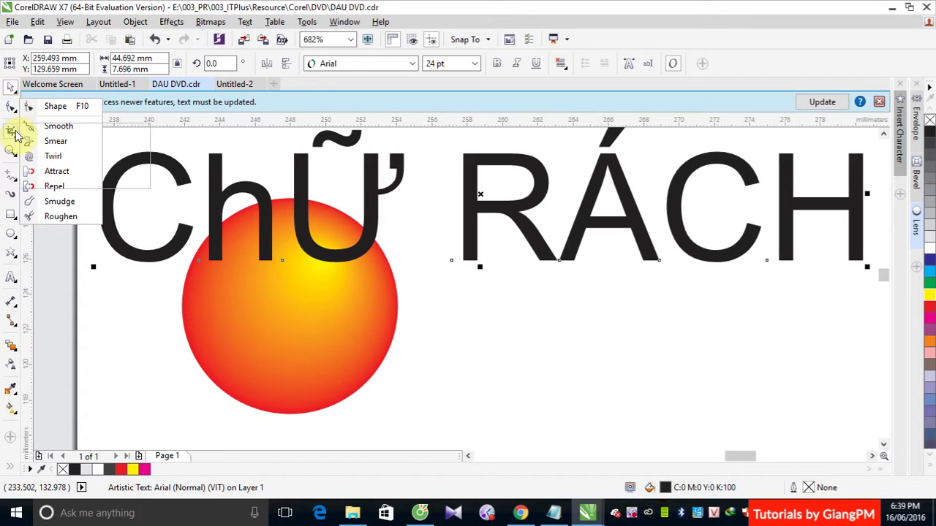
left_click(13, 130)
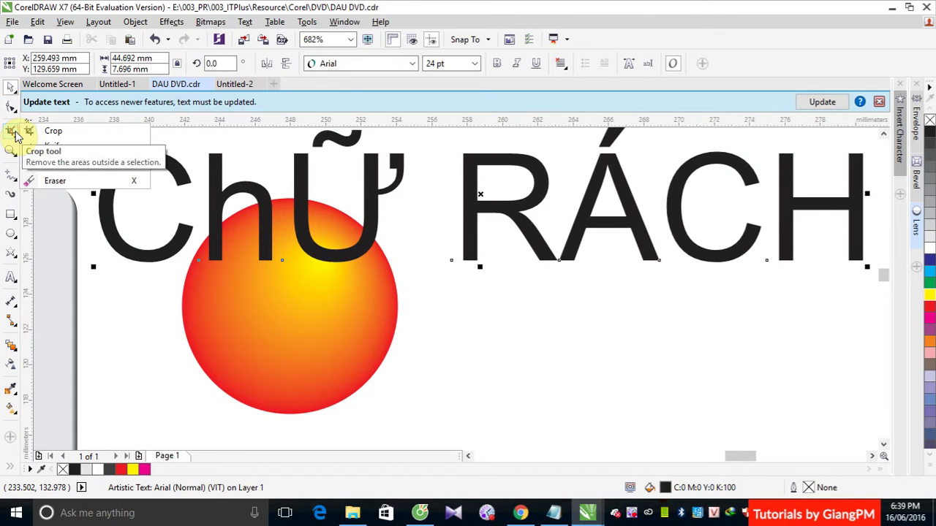
left_click(51, 182)
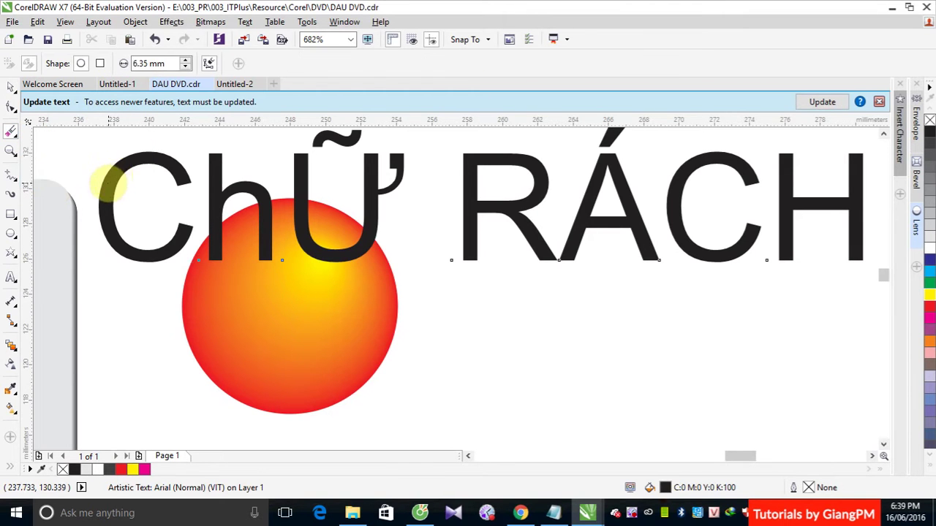
left_click(185, 67)
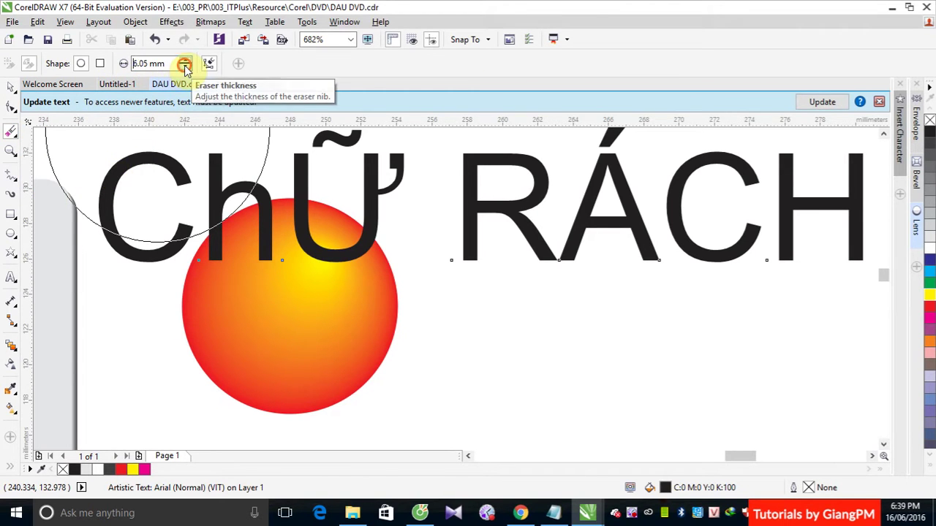
double_click(135, 63)
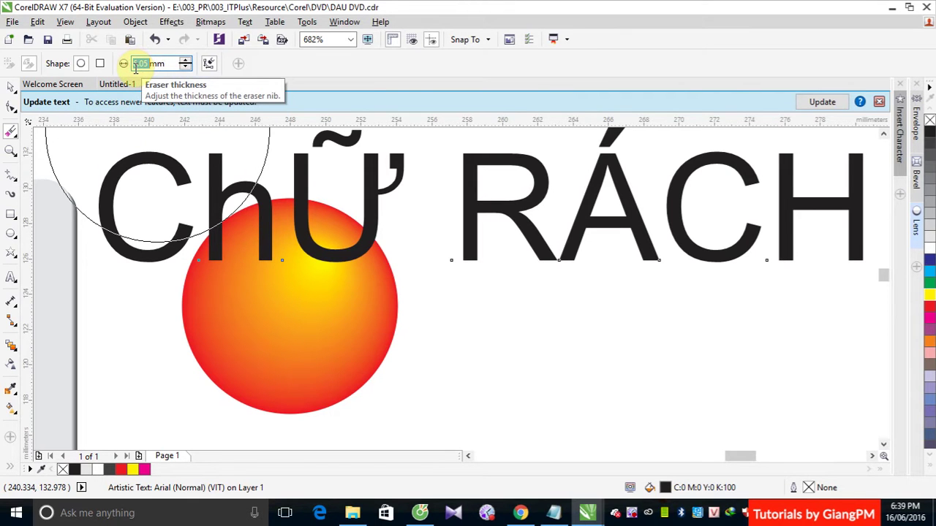
type("1")
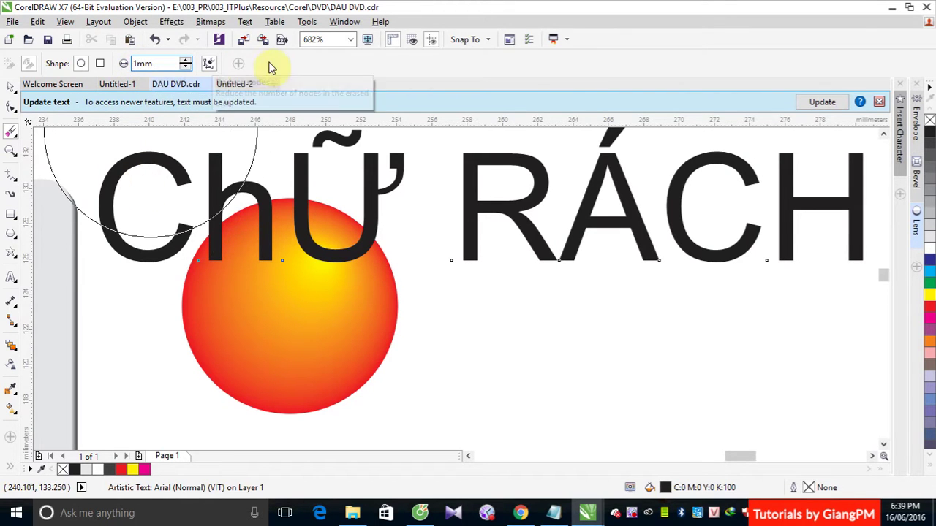
left_click(185, 67)
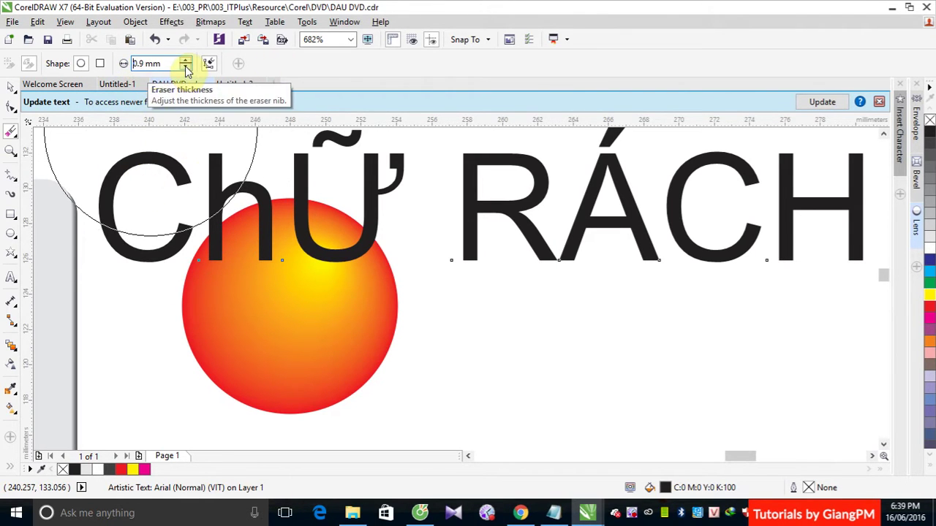
left_click(184, 67)
left_click(185, 66)
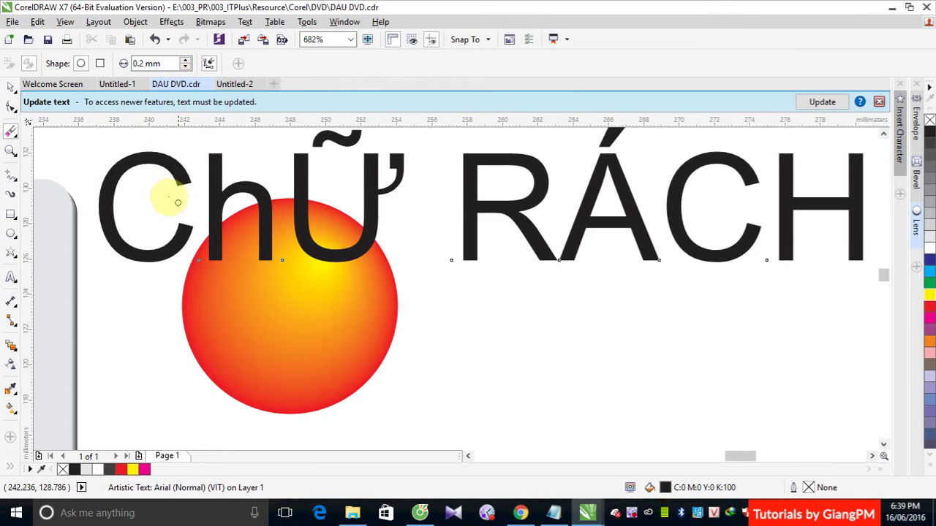
- Erase irregular freehand cuts through all the letters of the text so that it looks torn
mouse_move(99, 179)
left_mouse_down()
mouse_move(126, 198)
mouse_move(225, 176)
mouse_move(249, 157)
mouse_move(283, 184)
left_mouse_up()
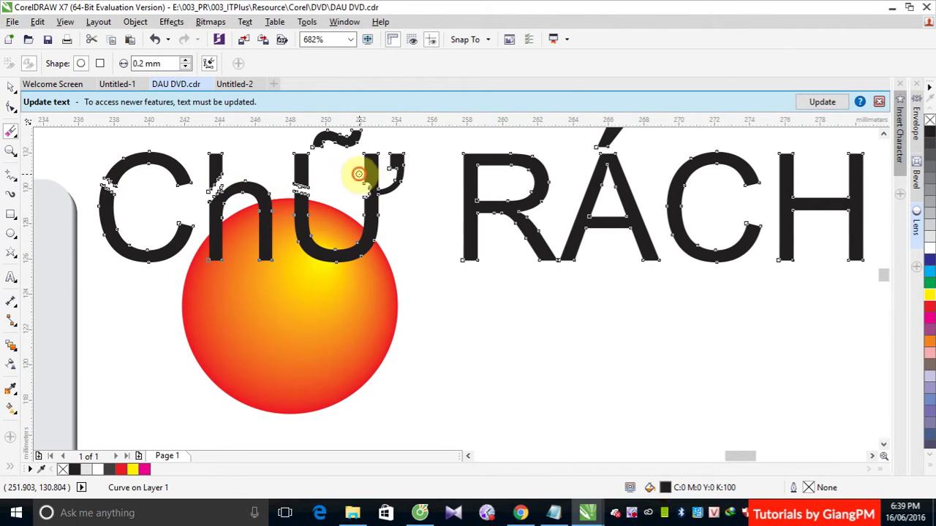
mouse_move(358, 174)
left_mouse_down()
mouse_move(397, 160)
mouse_move(333, 231)
mouse_move(288, 229)
mouse_move(311, 215)
mouse_move(319, 239)
mouse_move(343, 253)
mouse_move(373, 249)
mouse_move(378, 220)
mouse_move(514, 213)
mouse_move(555, 154)
mouse_move(633, 195)
mouse_move(715, 193)
mouse_move(802, 249)
left_mouse_up()
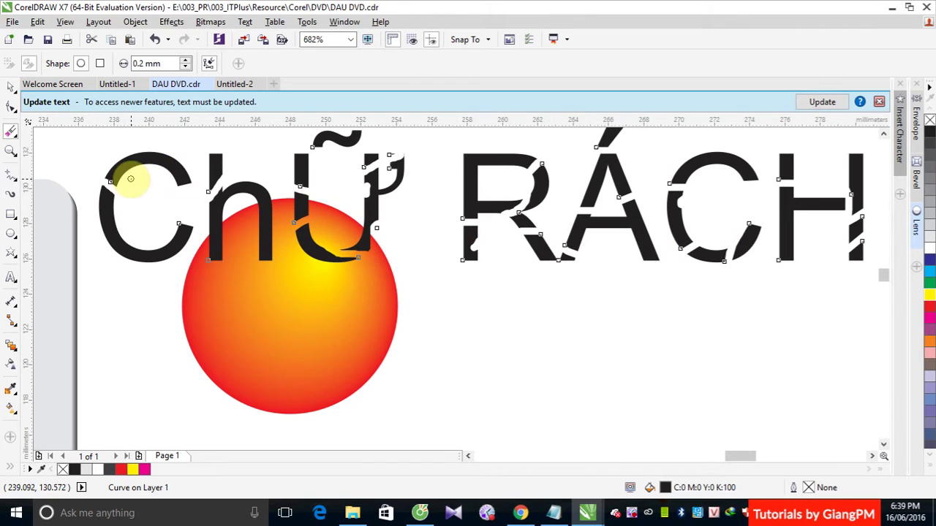
mouse_move(130, 179)
left_mouse_down()
mouse_move(157, 175)
mouse_move(117, 253)
mouse_move(184, 279)
left_mouse_up()
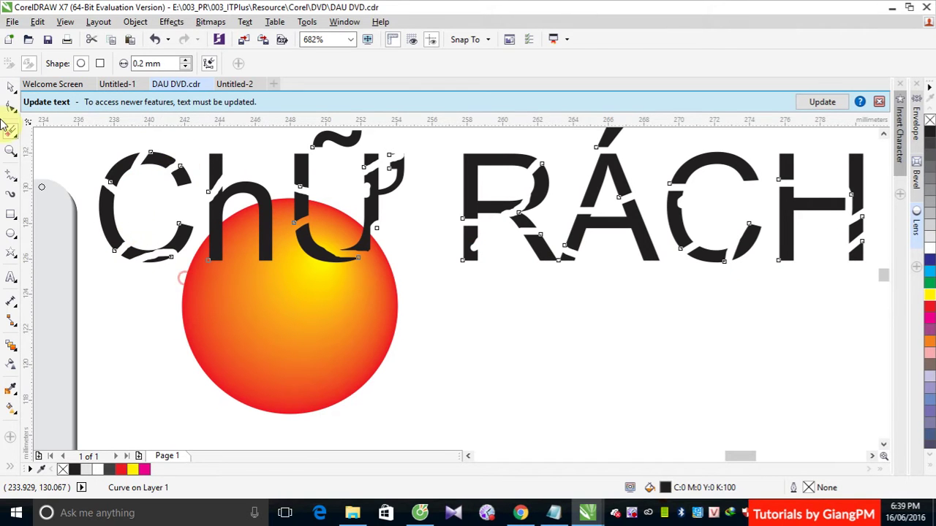
- Duplicate the torn text about 0.7 mm to the right and 0.4 mm up, filling the copy yellow and the original red
left_click(11, 86)
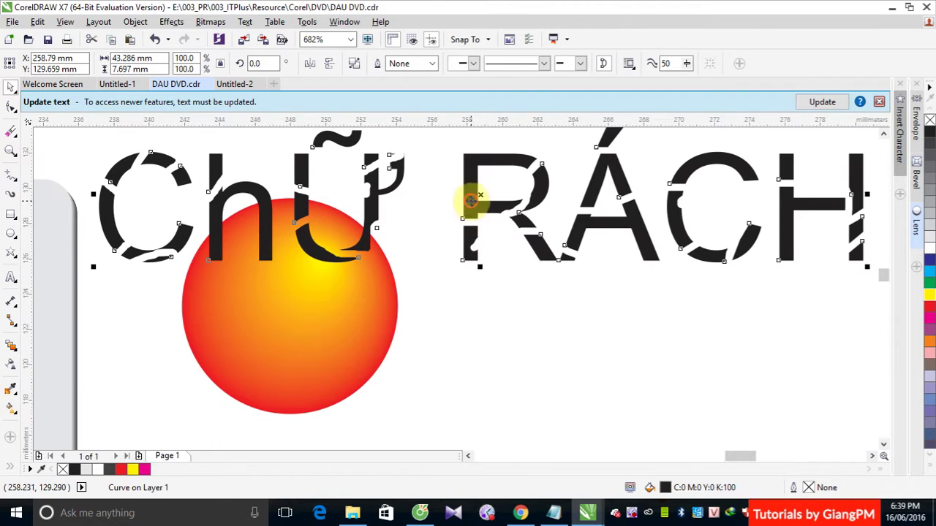
mouse_move(470, 200)
left_mouse_down()
mouse_move(486, 224)
mouse_move(493, 214)
mouse_move(482, 192)
left_mouse_up()
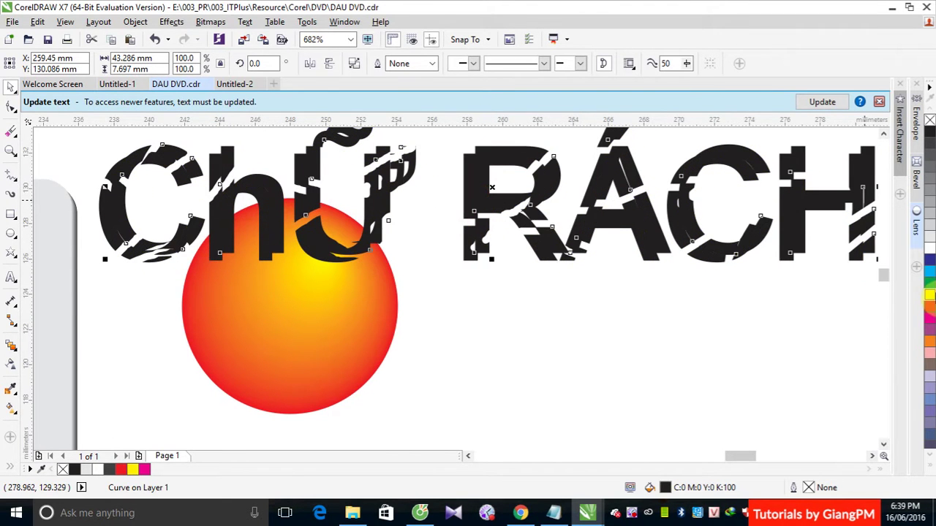
left_click(929, 294)
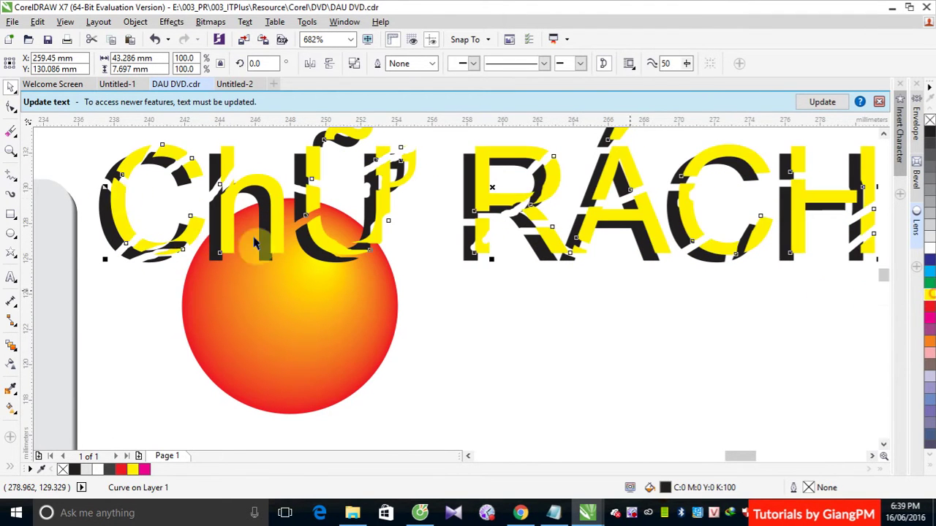
left_click(106, 238)
left_click(928, 306)
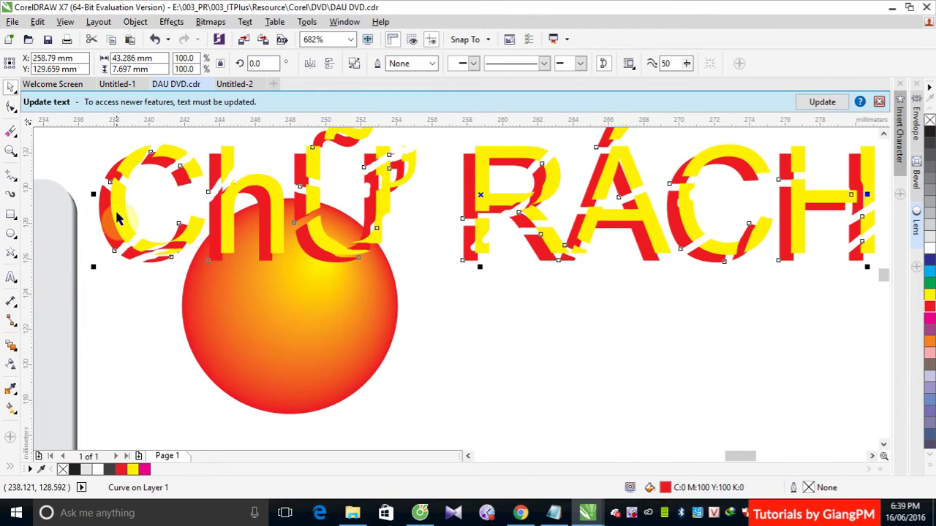
- Blend the red torn text with its yellow copy in 20 steps and deselect the result
left_click(10, 344)
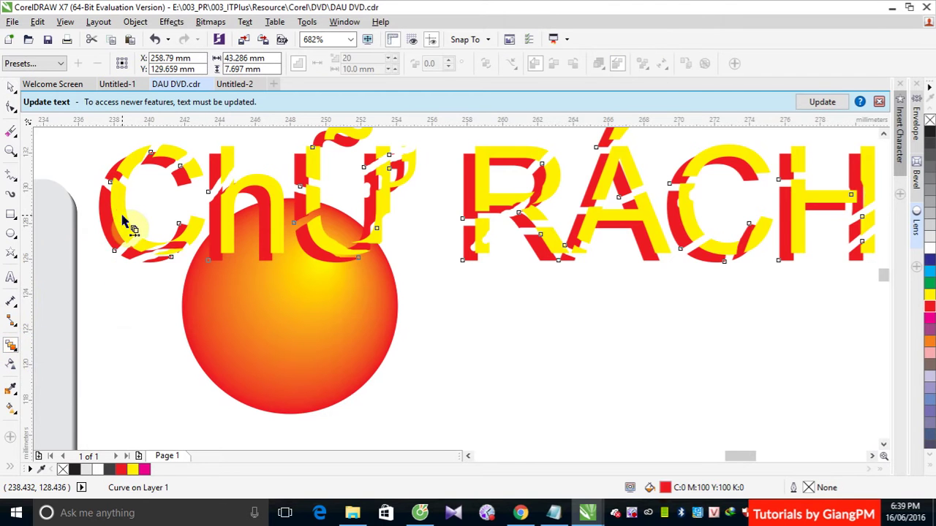
left_click(117, 245)
left_click_drag(117, 245, 484, 188)
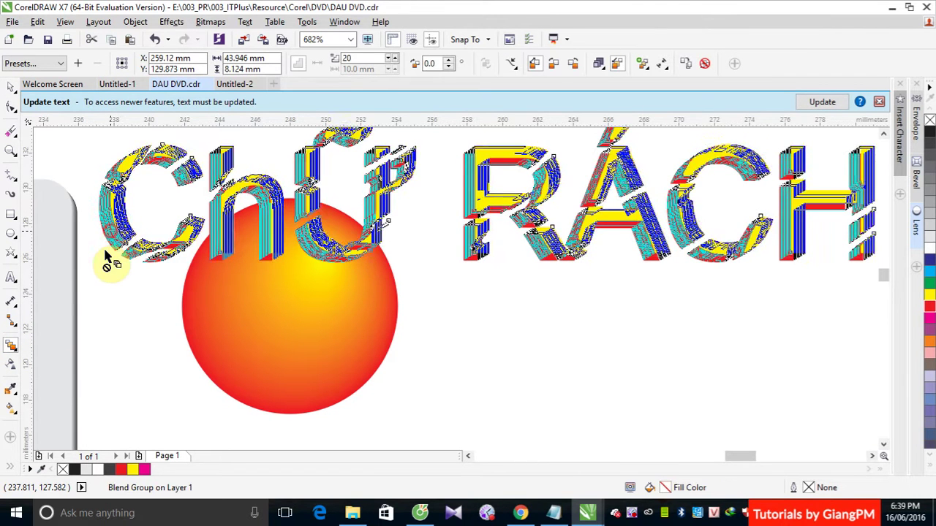
left_click(11, 86)
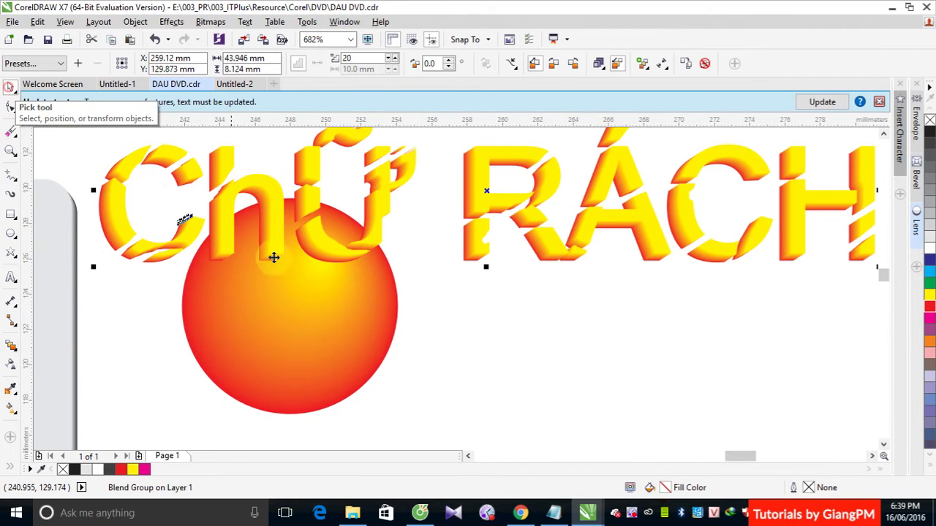
left_click(454, 283)
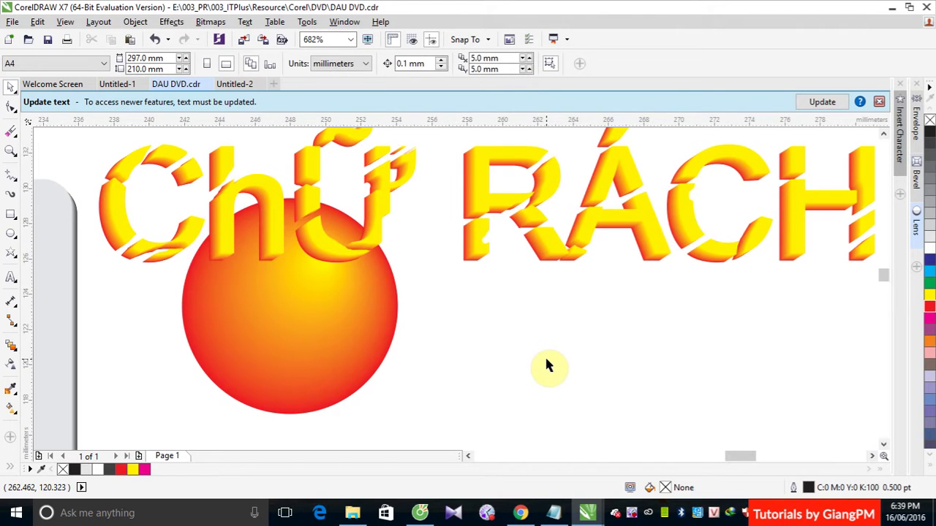
- Move the yellow control text of the blend to about X 258.98 mm, Y 130.71 mm to reshape the letters' depth
left_click(230, 224)
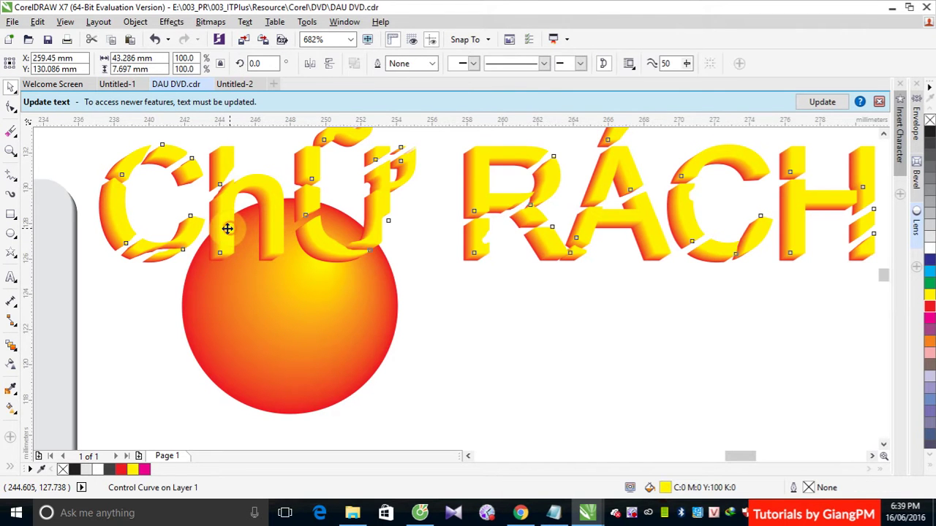
left_click_drag(217, 231, 213, 226)
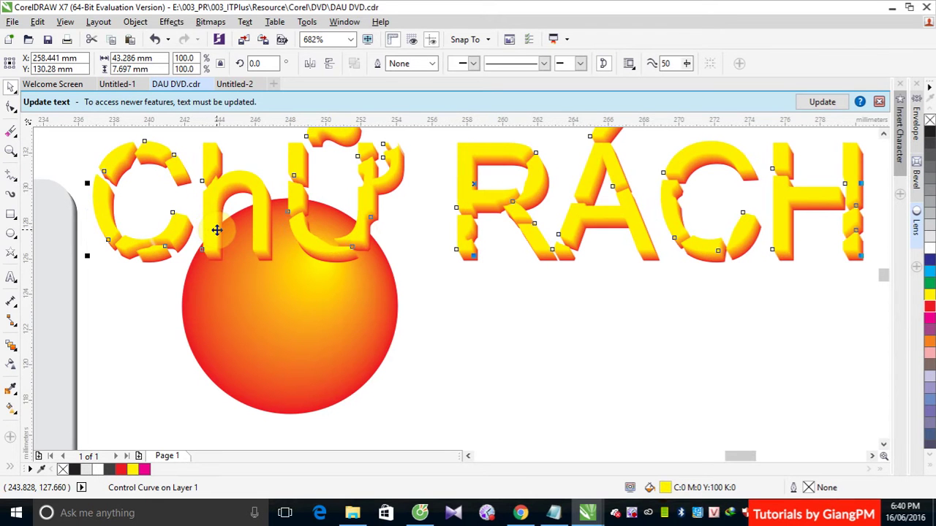
mouse_move(217, 230)
left_mouse_down()
mouse_move(212, 220)
mouse_move(226, 219)
left_mouse_up()
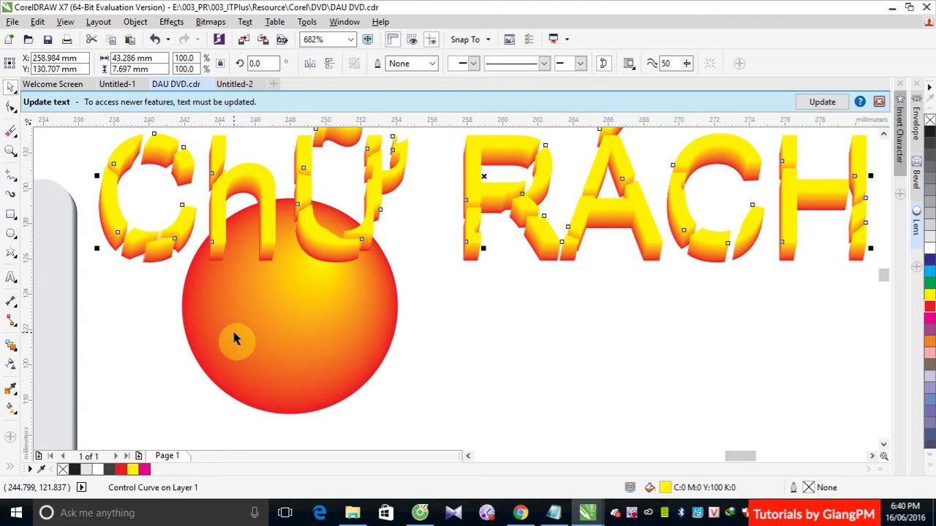
- Draw a square about 4.95 inches wide on the page of Untitled-2 and show its rotation and skew handles
left_click(10, 216)
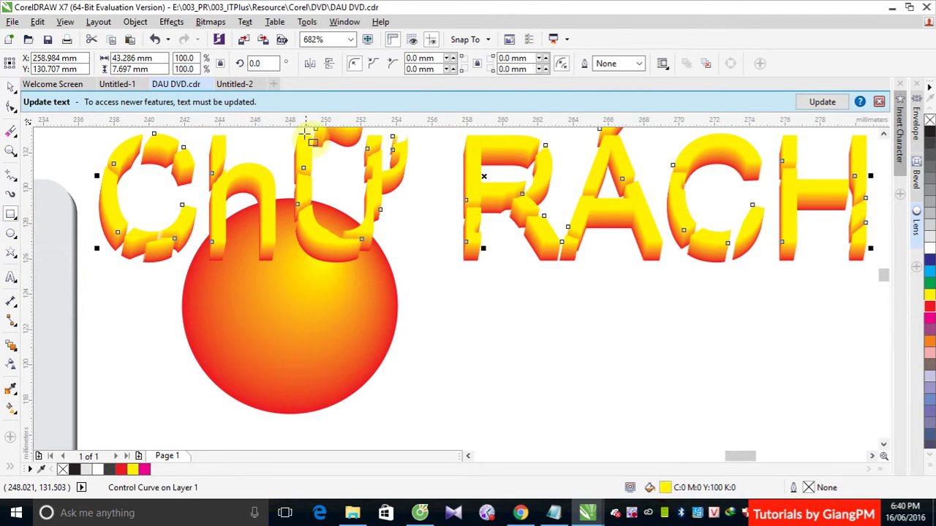
left_click(245, 84)
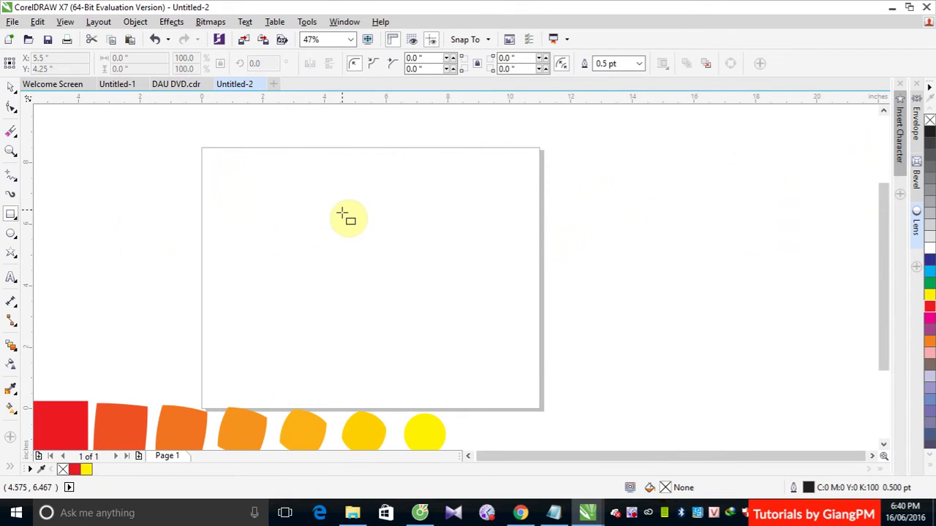
left_click_drag(328, 193, 480, 344)
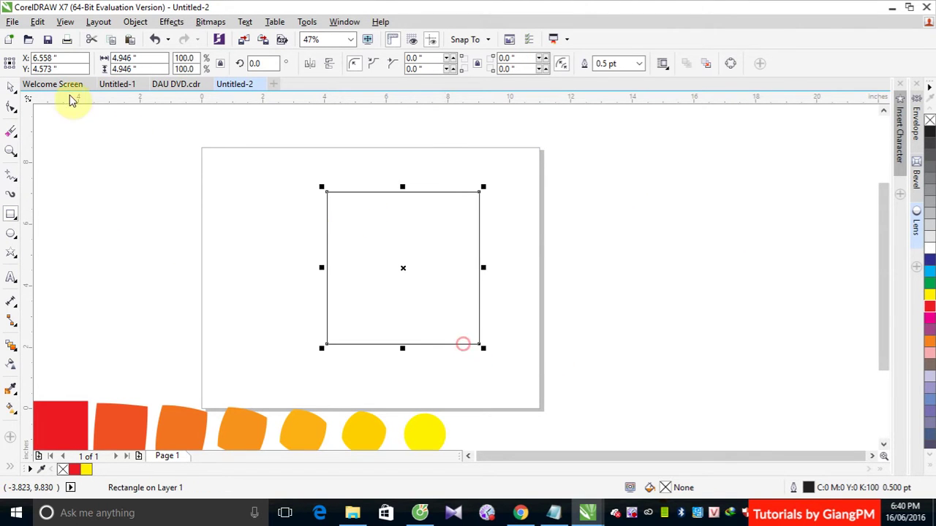
left_click(12, 87)
left_click(427, 277)
left_click(405, 265)
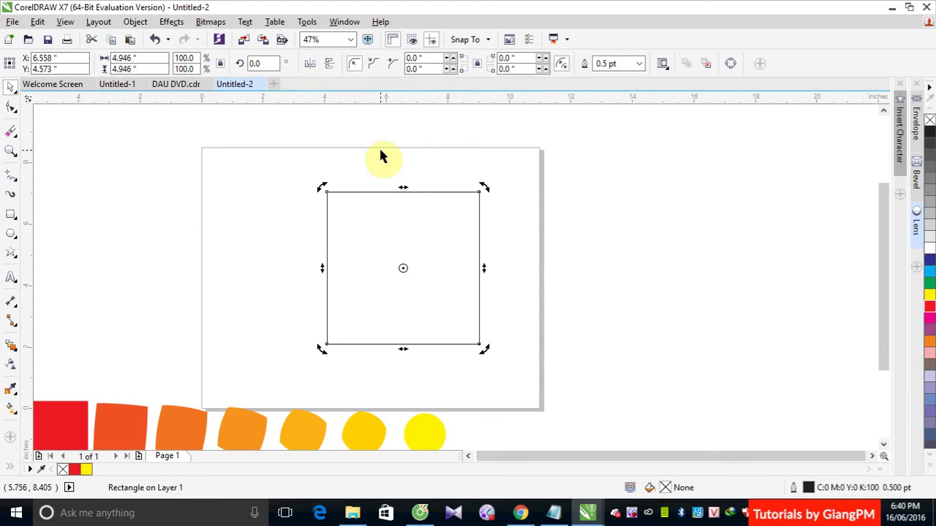
- Rotate a copy of the square by 45 degrees over the original and deselect it
left_click(252, 64)
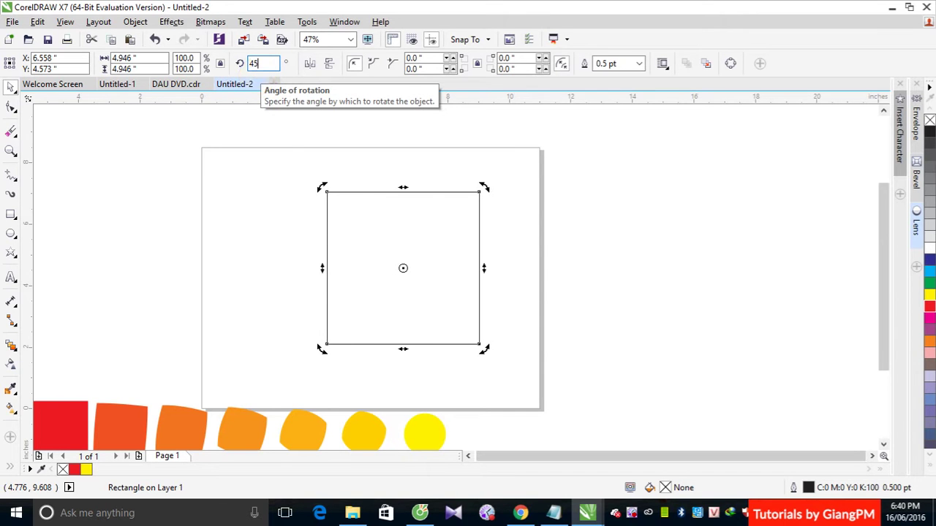
key("Return")
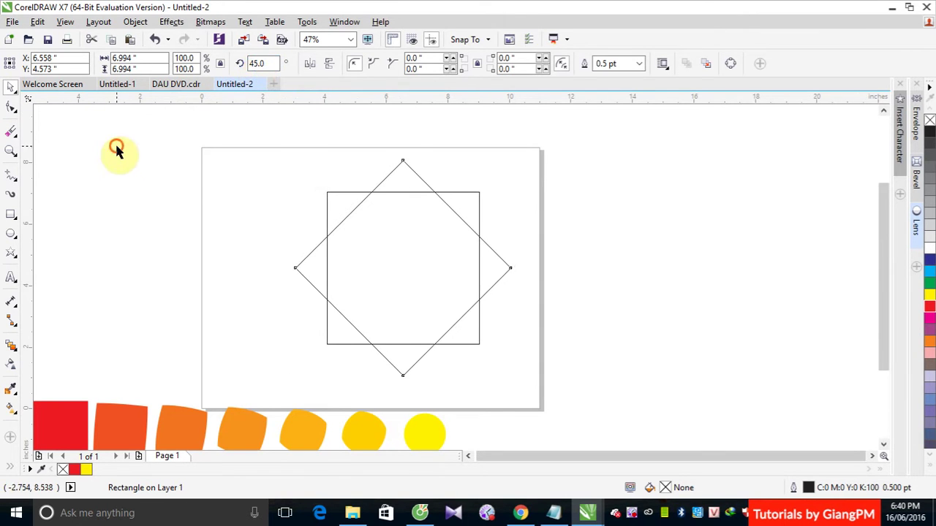
left_click(114, 151)
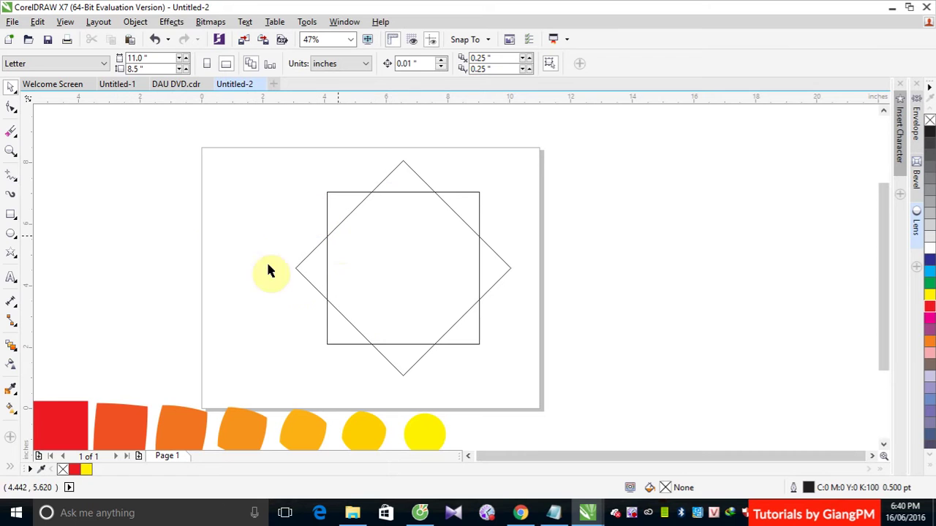
- Blend the rotated square with the upright square in 20 steps and deselect the result
left_click(11, 345)
left_click(348, 214)
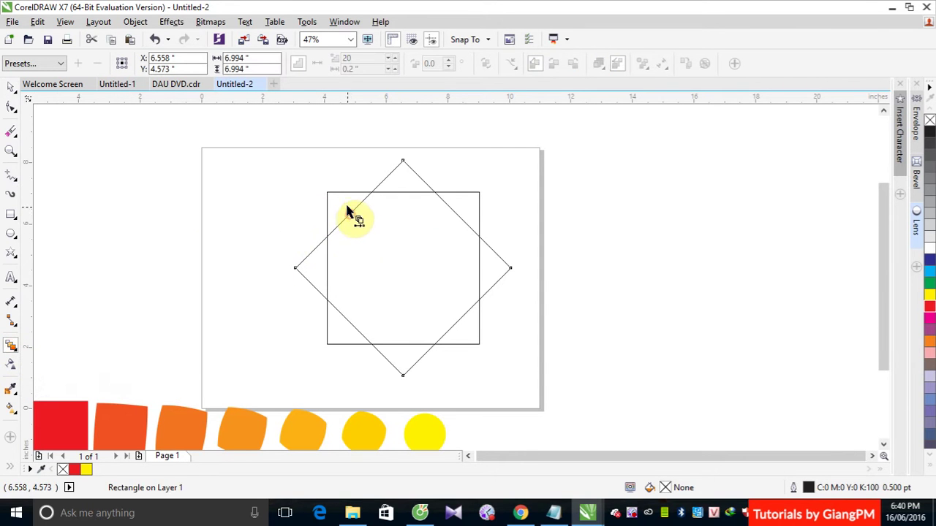
left_click_drag(348, 214, 335, 196)
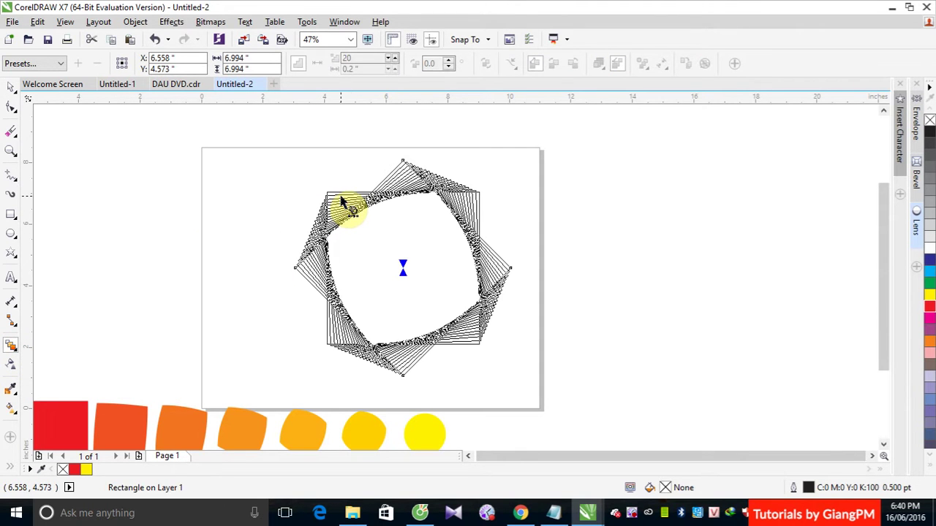
left_click(13, 89)
left_click(629, 239)
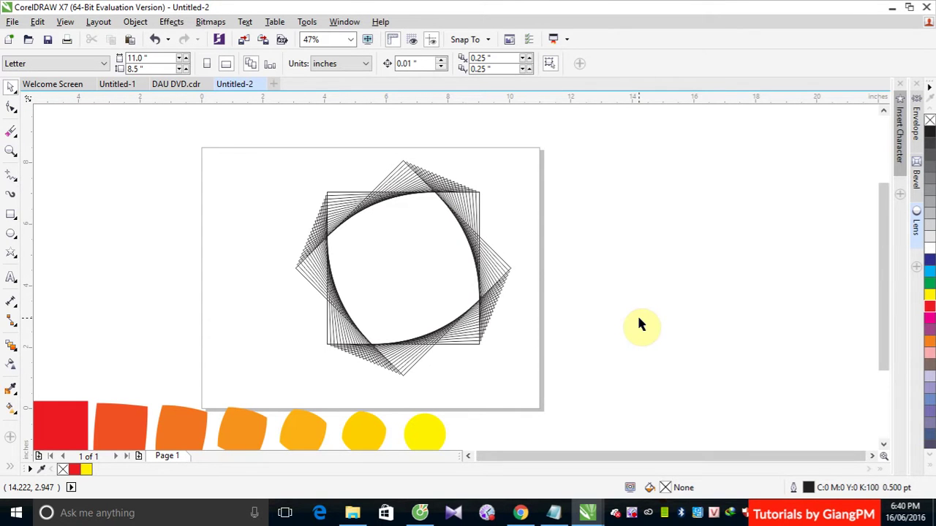
- Draw a wavy B-spline curve about 78.6 inches wide and 13 inches high below and to the right of the page
left_click(12, 178)
left_click(52, 222)
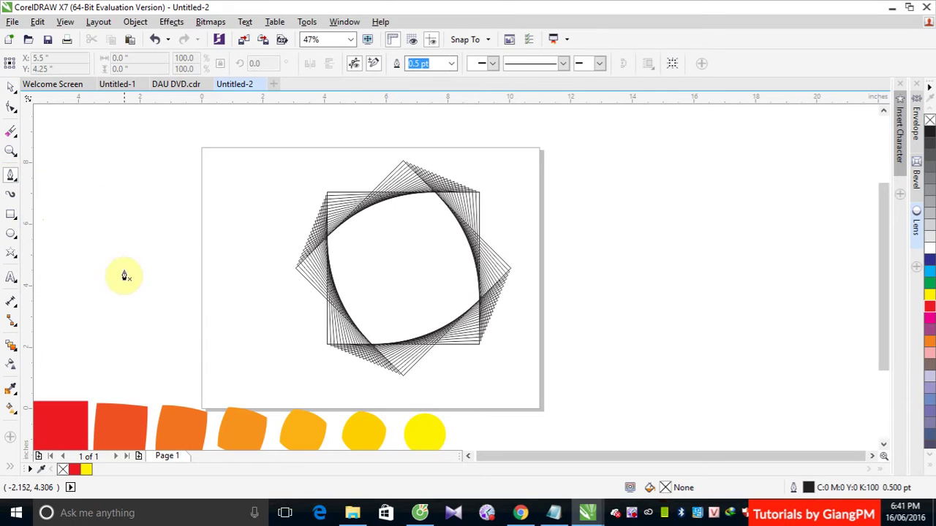
left_click(11, 178)
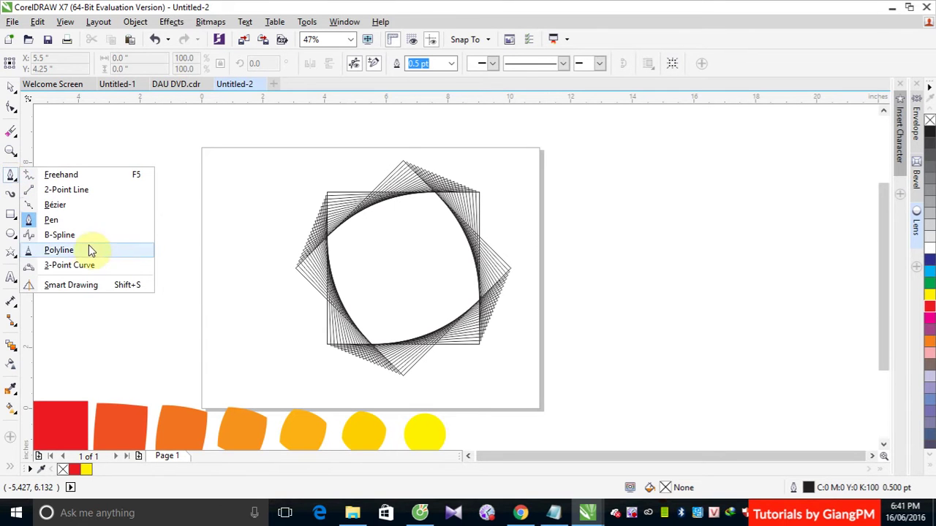
left_click(59, 234)
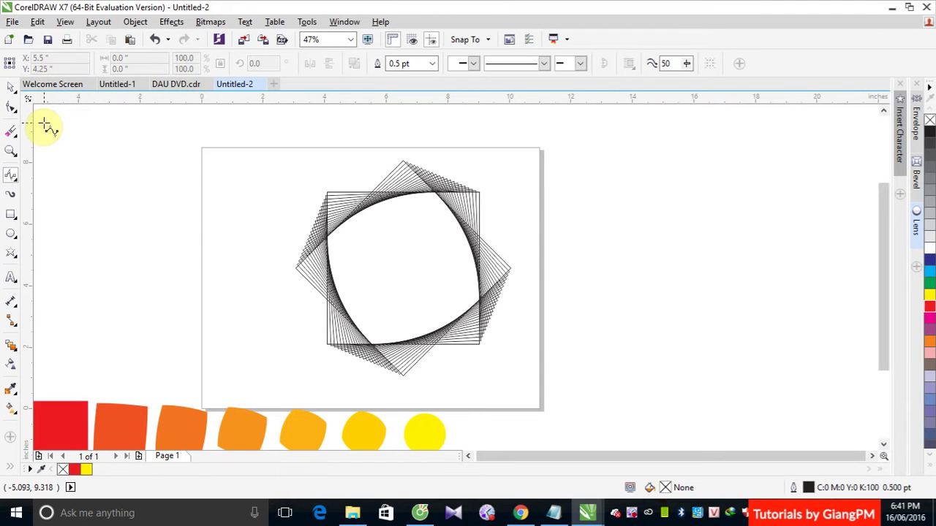
scroll(44, 124, "down", 3)
left_click(194, 345)
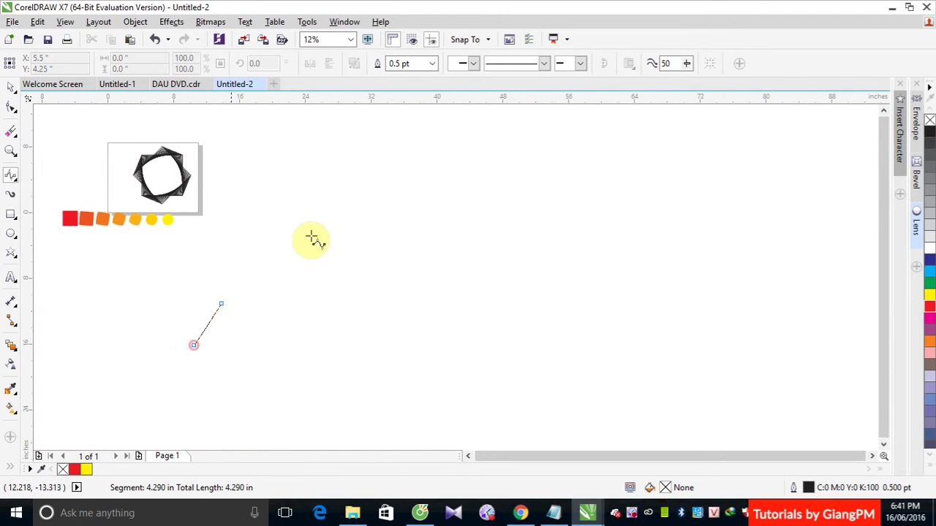
left_click(360, 170)
left_click(384, 429)
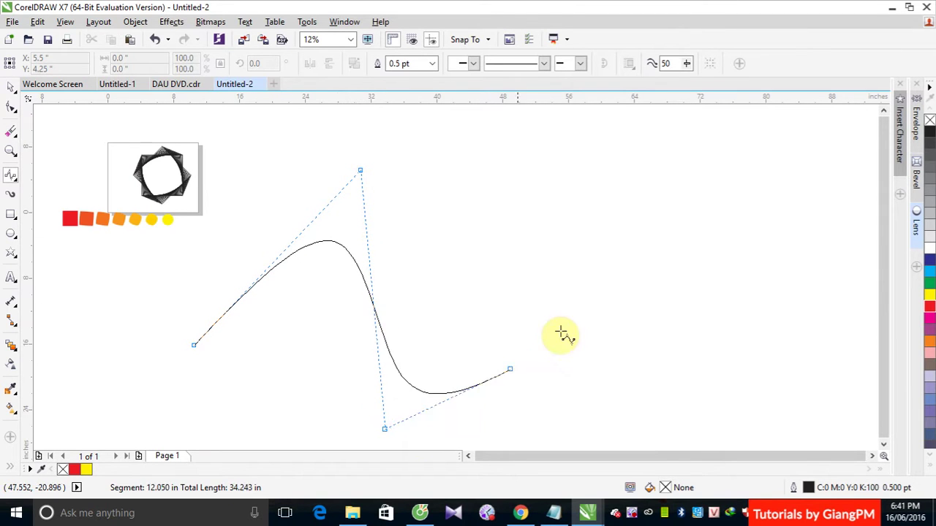
left_click(678, 176)
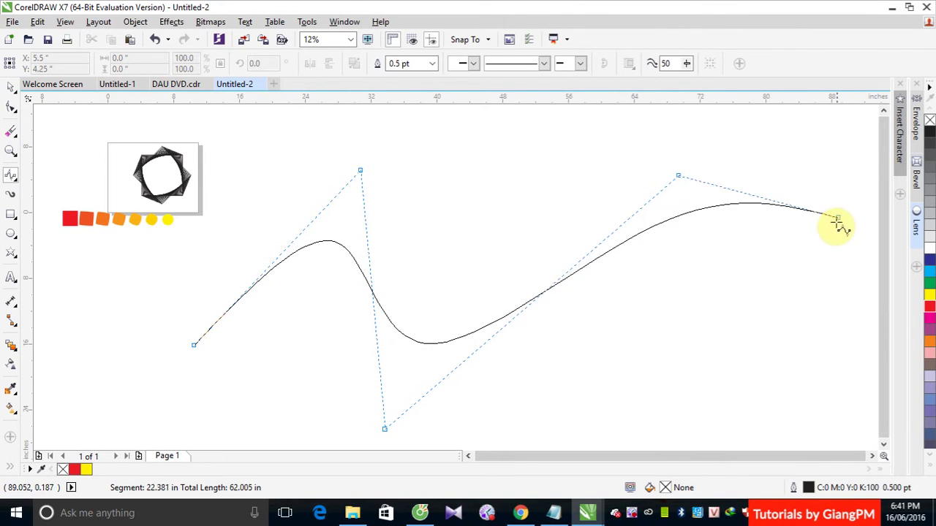
left_click(724, 322)
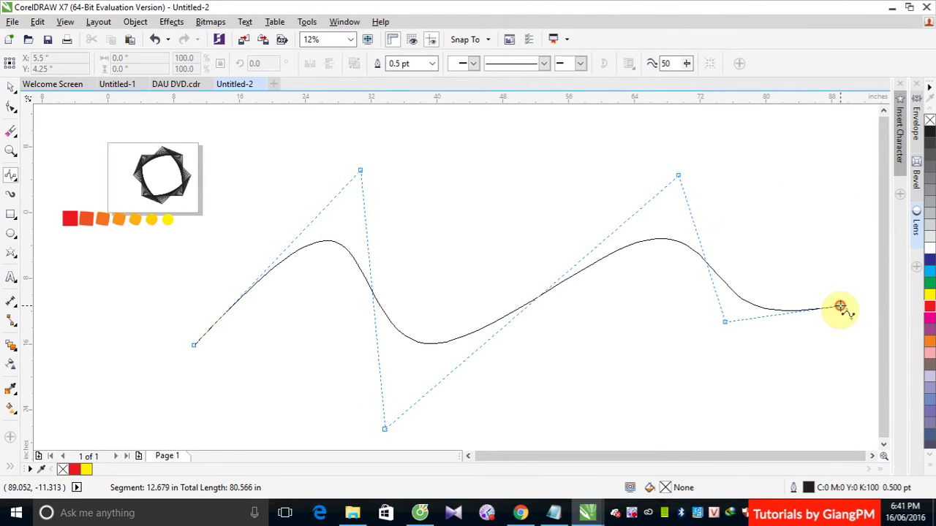
double_click(841, 307)
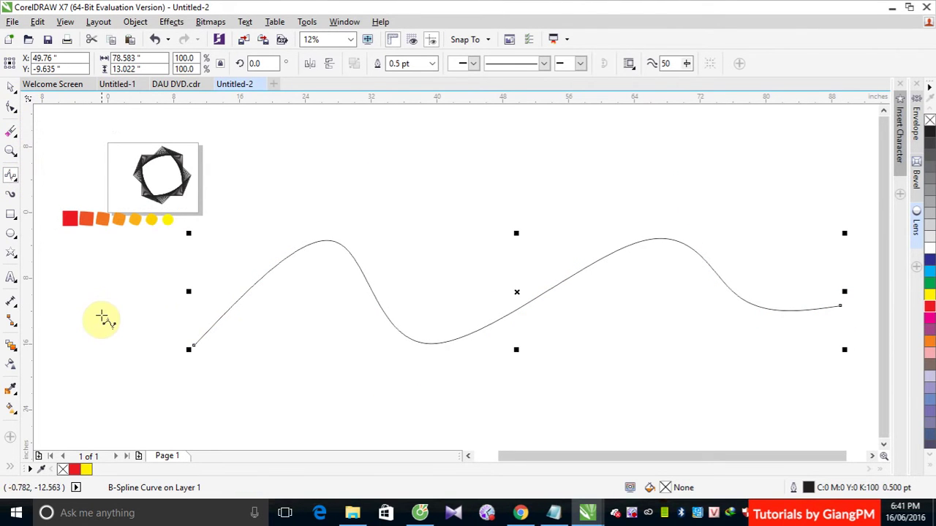
- Draw a second B-spline curve about 99.4 inches wide and 19 inches high that crosses the first wavy curve
left_click(101, 313)
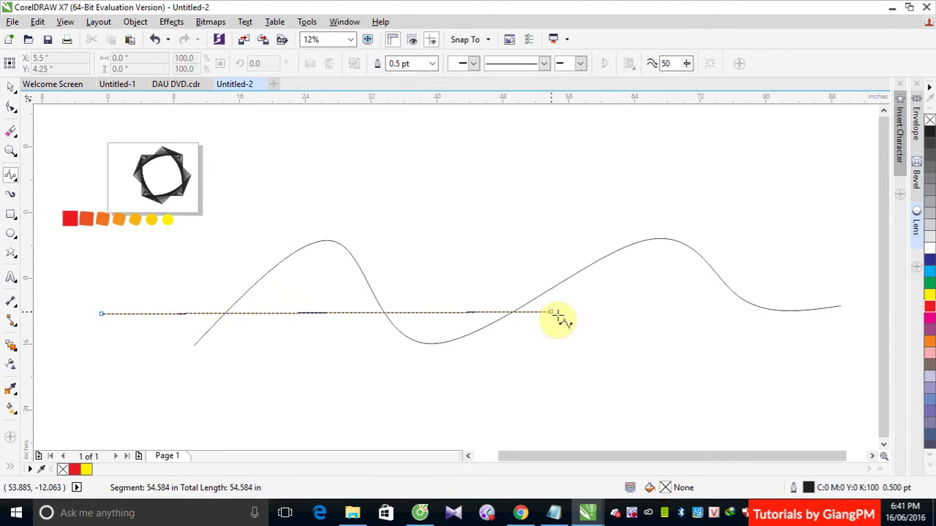
left_click(442, 235)
left_click(711, 357)
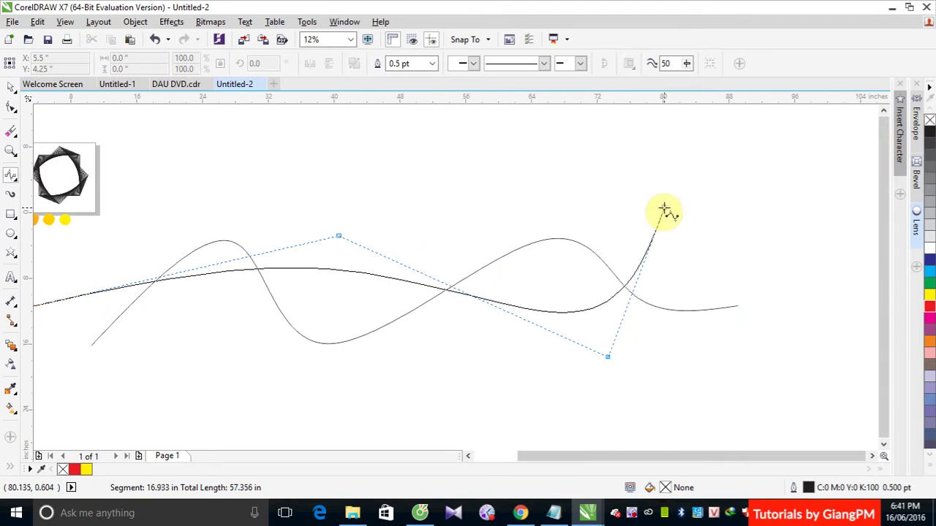
left_click(607, 160)
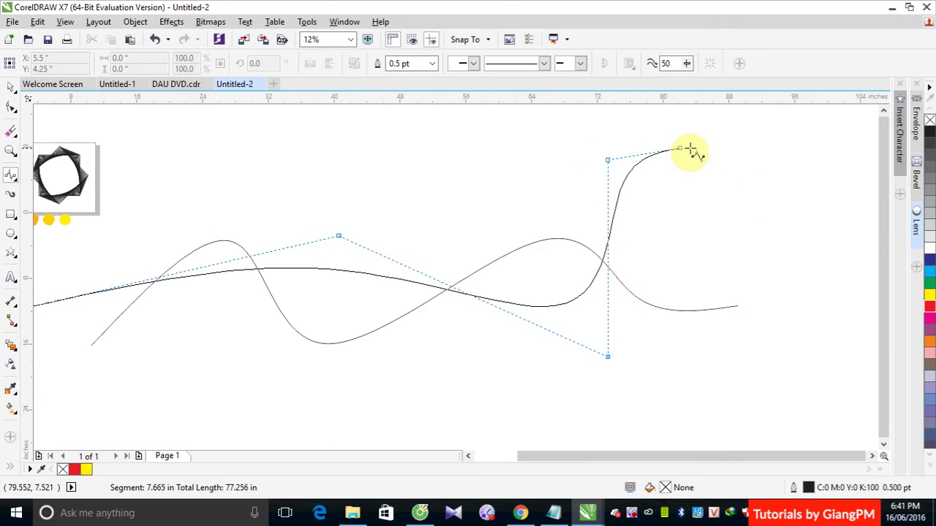
double_click(815, 158)
left_click(10, 87)
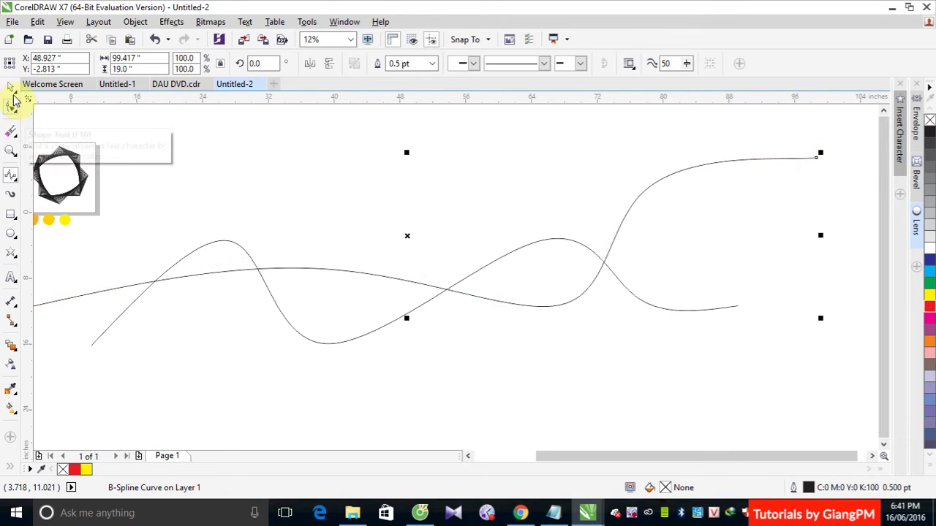
- Blend the two crossing B-spline curves in 20 steps and deselect the result
left_click(8, 346)
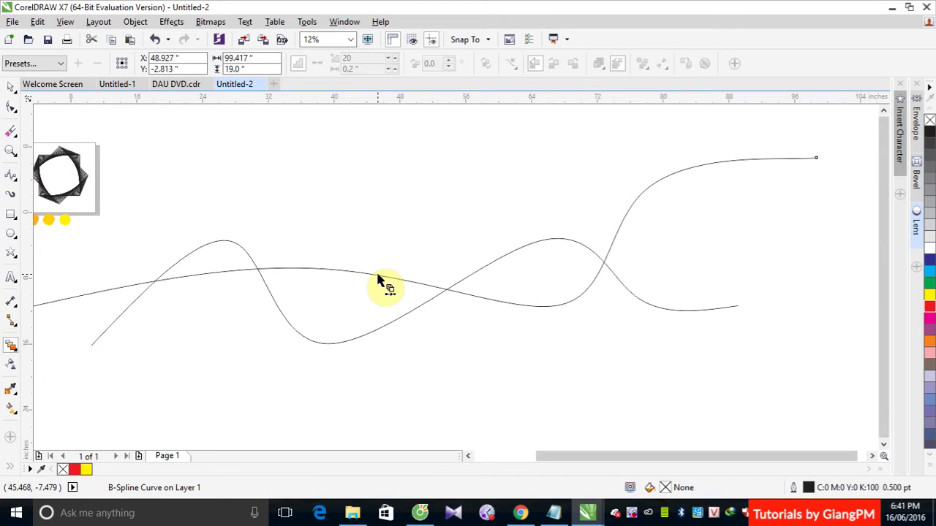
left_click_drag(376, 274, 359, 339)
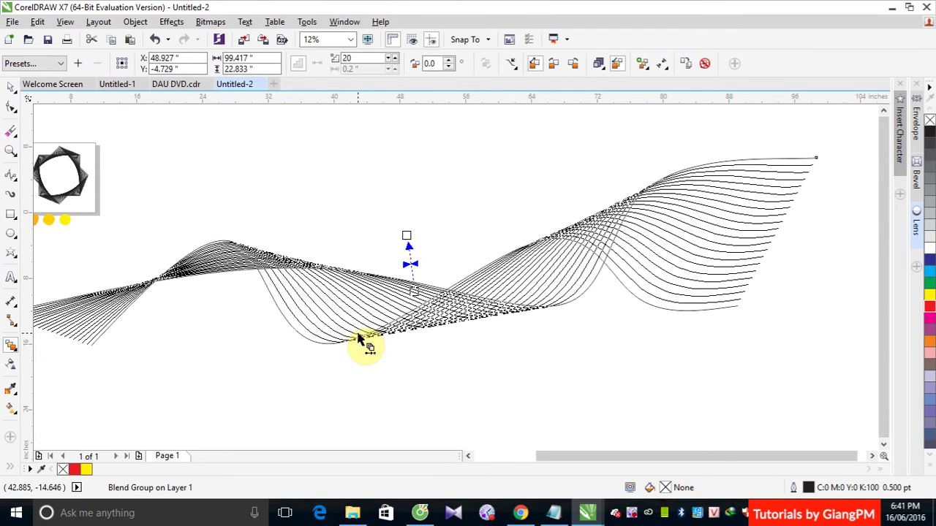
left_click(7, 86)
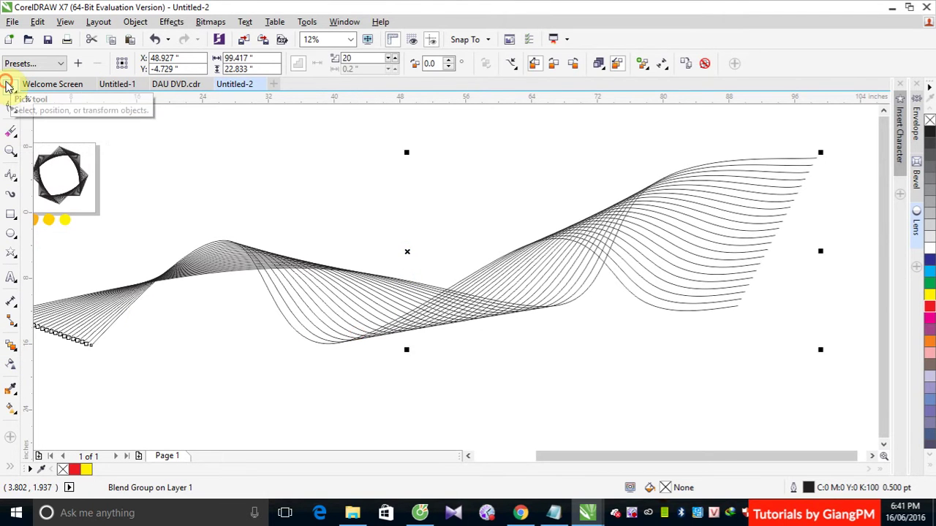
left_click(507, 342)
- Reshape the blend's lower curve by moving its second peak control point about 14 inches left and its left endpoint about 4 inches right
left_click(10, 107)
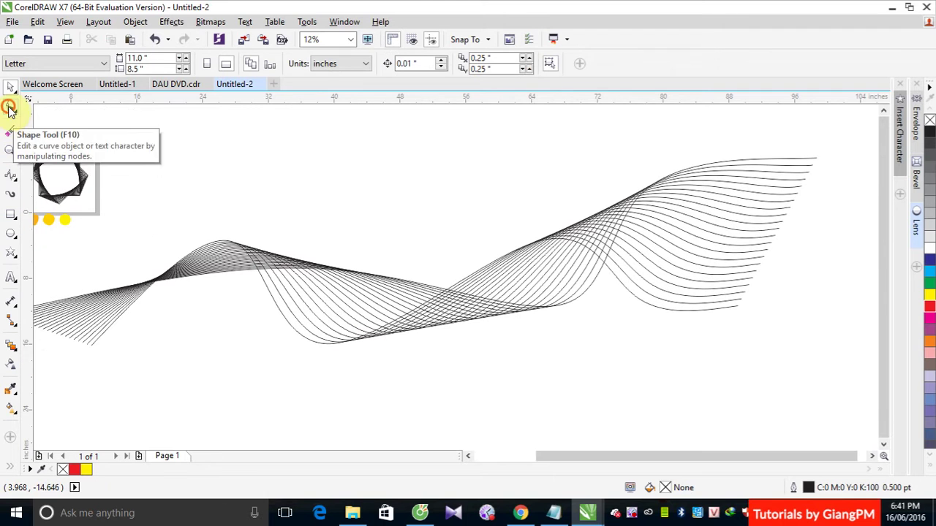
left_click(674, 310)
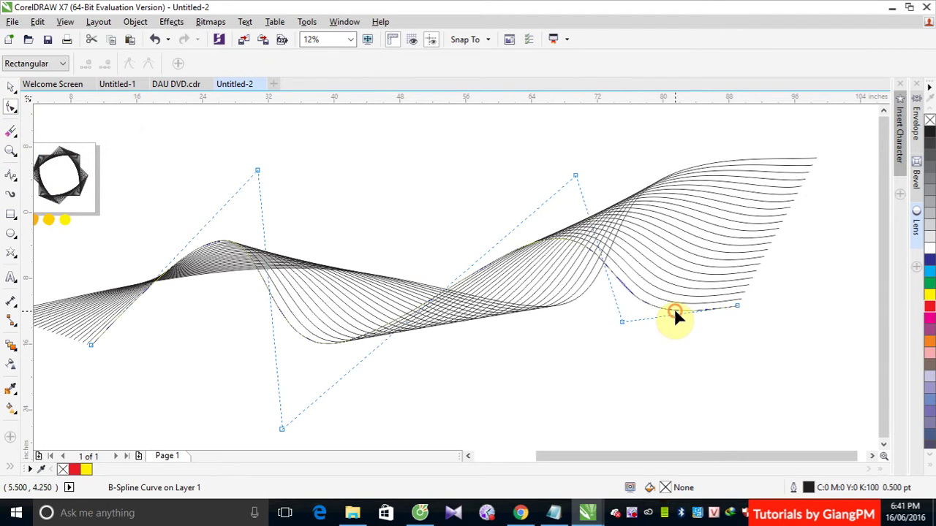
left_click_drag(574, 175, 457, 174)
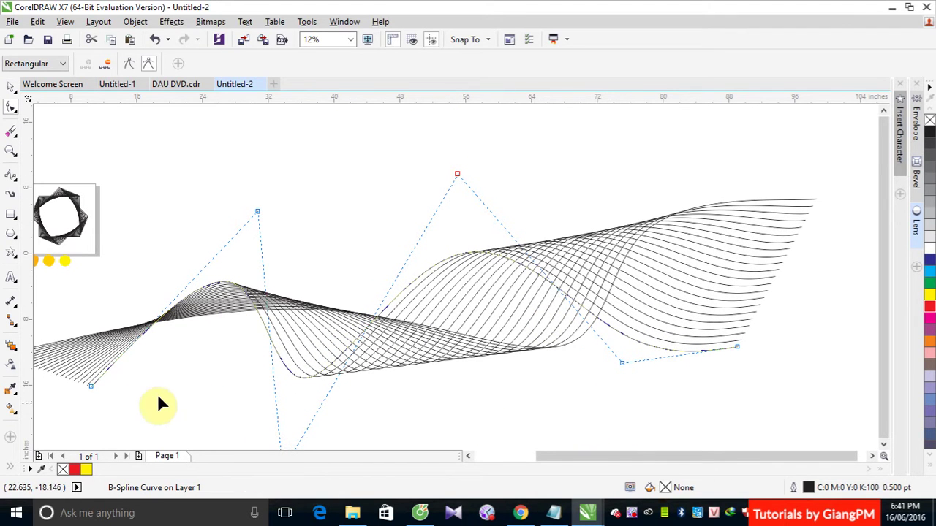
left_click_drag(91, 386, 122, 384)
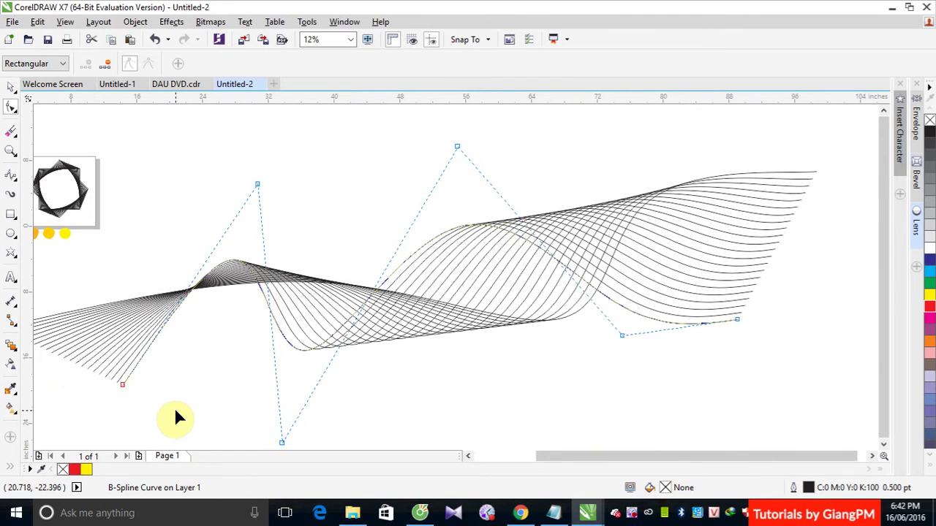
left_click(10, 86)
left_click(448, 154)
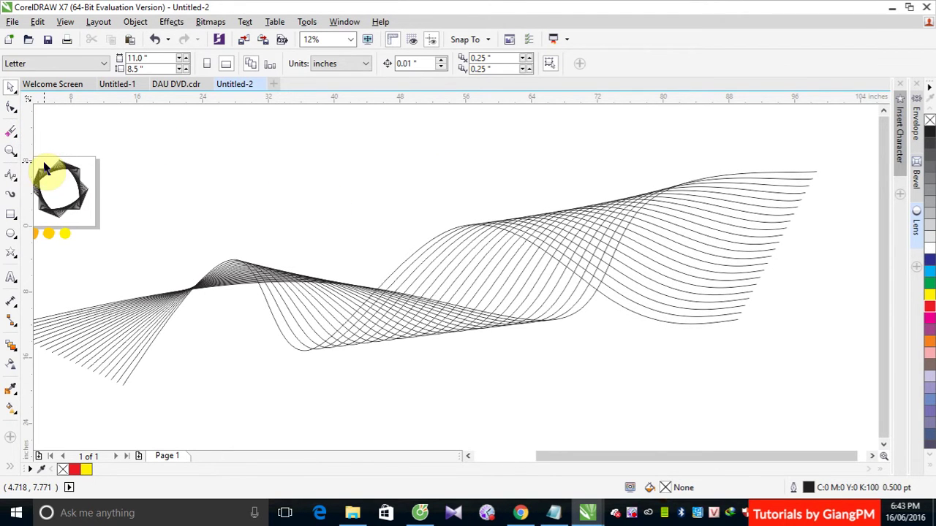
- Draw a cyan circle about 4.83 inches wide to the right of the wave and place a blue copy at about X 186.5, Y -13.6 inches
scroll(46, 168, "down", 2)
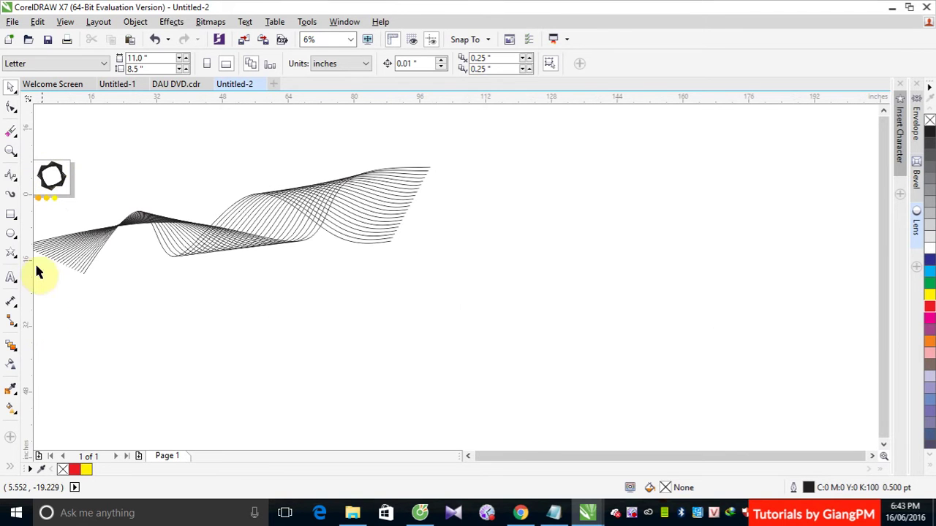
left_click(12, 234)
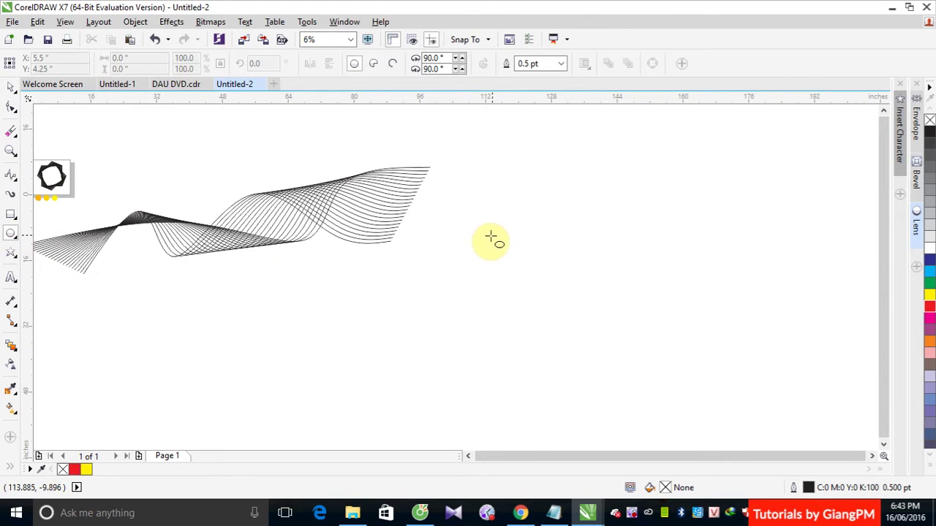
left_click_drag(467, 255, 490, 279)
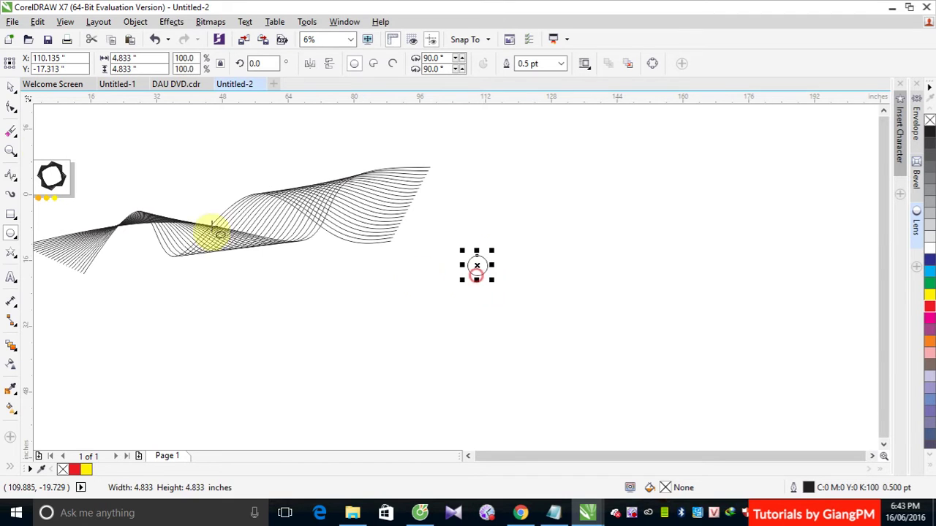
left_click(930, 272)
left_click_drag(477, 266, 791, 251)
left_click(929, 271)
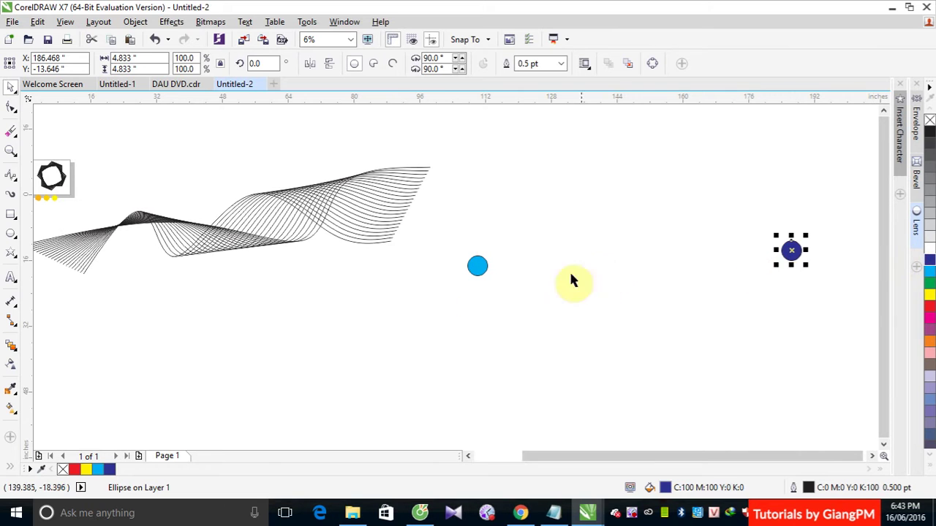
- Blend the cyan circle with the blue circle in 20 steps and deselect the result
left_click(12, 347)
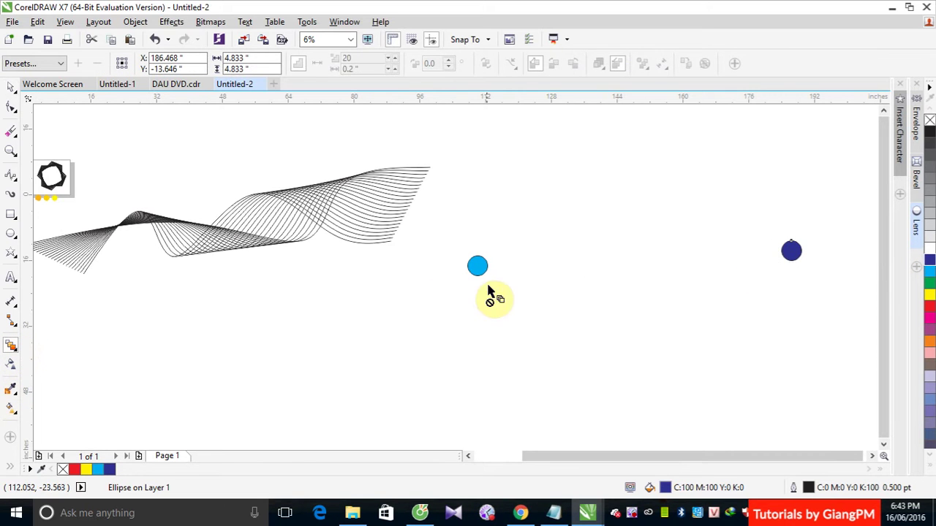
left_click_drag(479, 267, 791, 251)
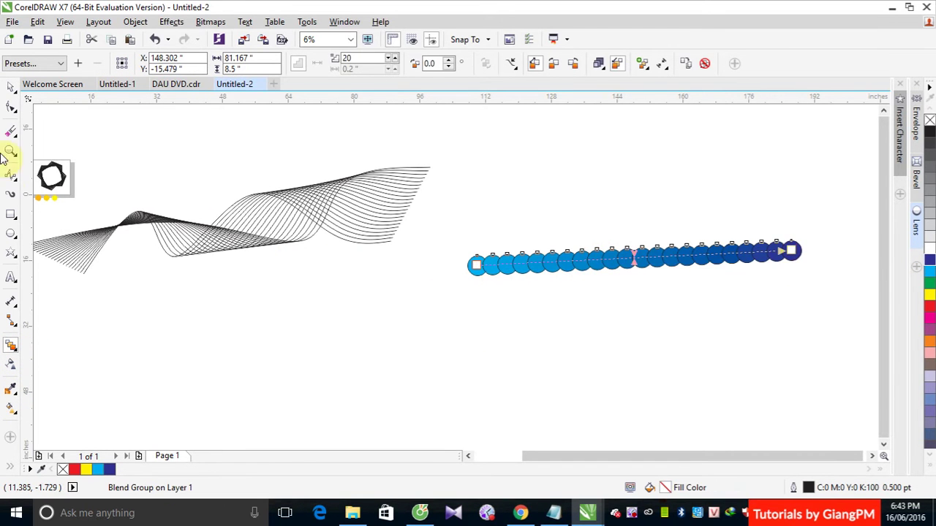
left_click(12, 86)
left_click(375, 322)
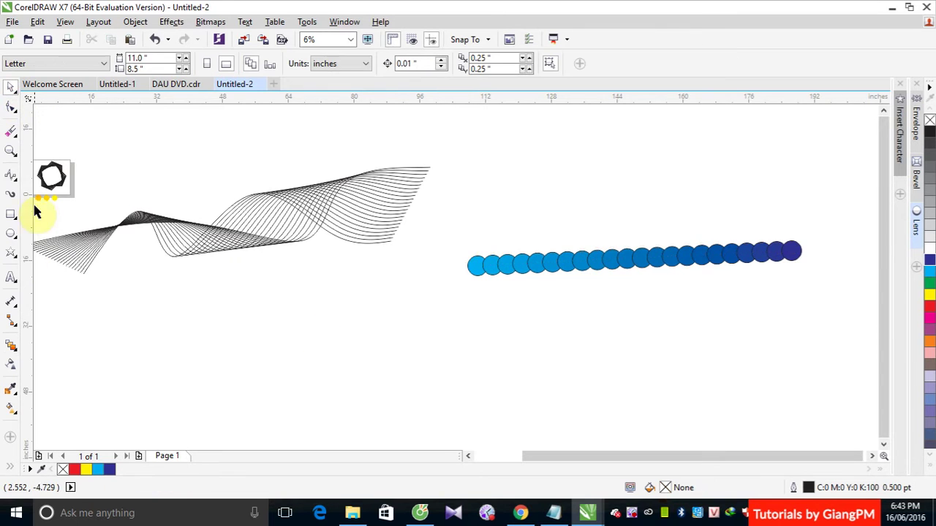
- Draw an S-shaped B-spline curve about 183 inches wide and 19 inches high below the line wave and blended circles
left_click(11, 177)
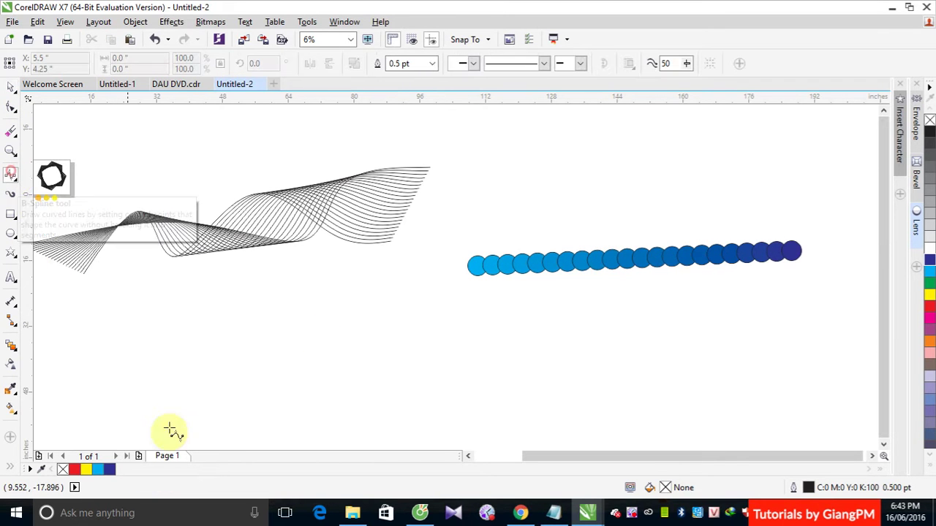
left_click(95, 388)
left_click(400, 326)
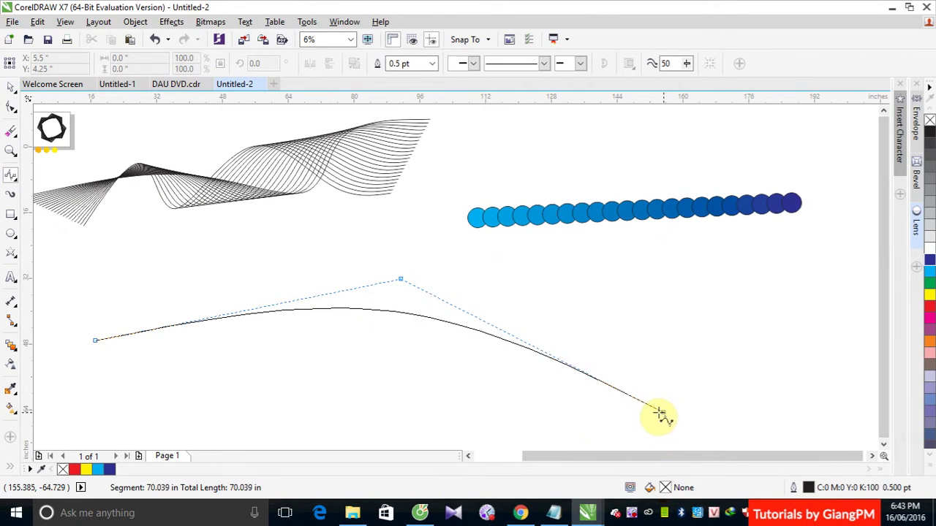
left_click(557, 414)
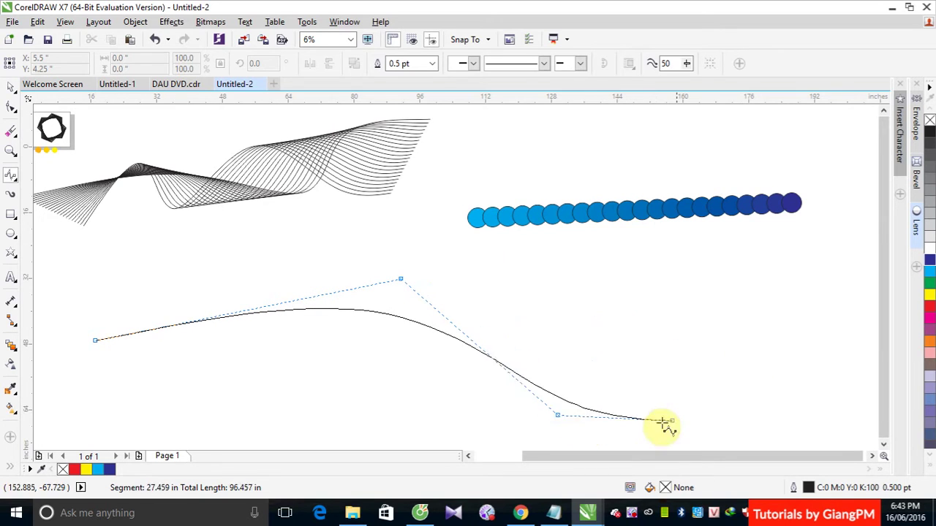
left_click(848, 293)
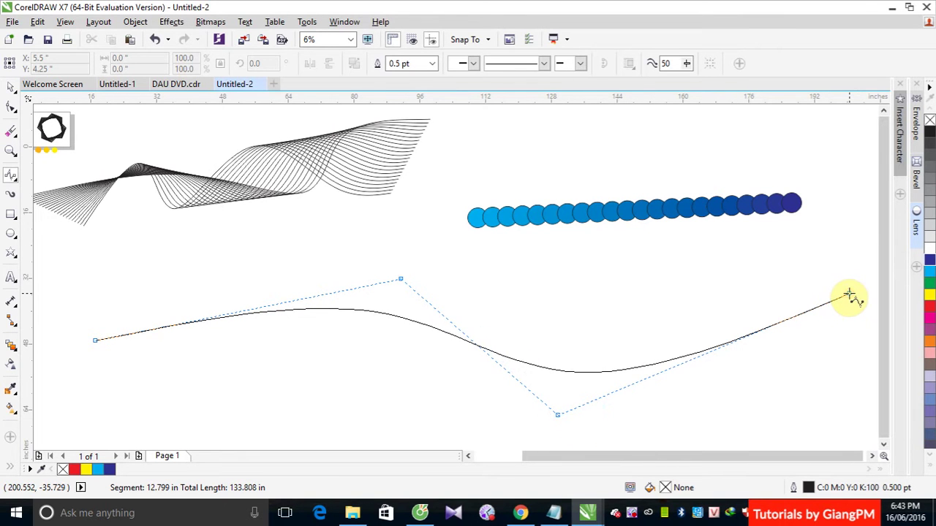
left_click(848, 293)
left_click(10, 84)
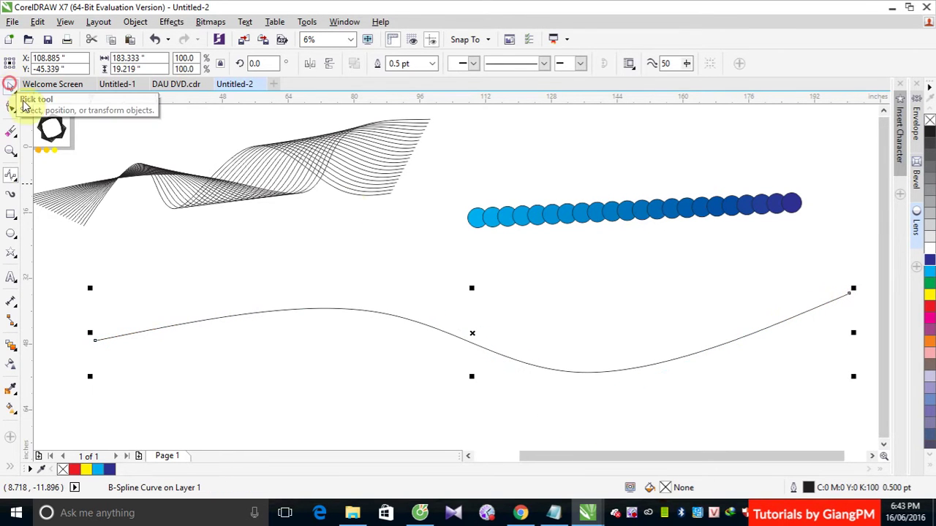
- Attach the circle blend to the new B-spline curve as its path and spread it along the full path
left_click(658, 168)
left_click(620, 212)
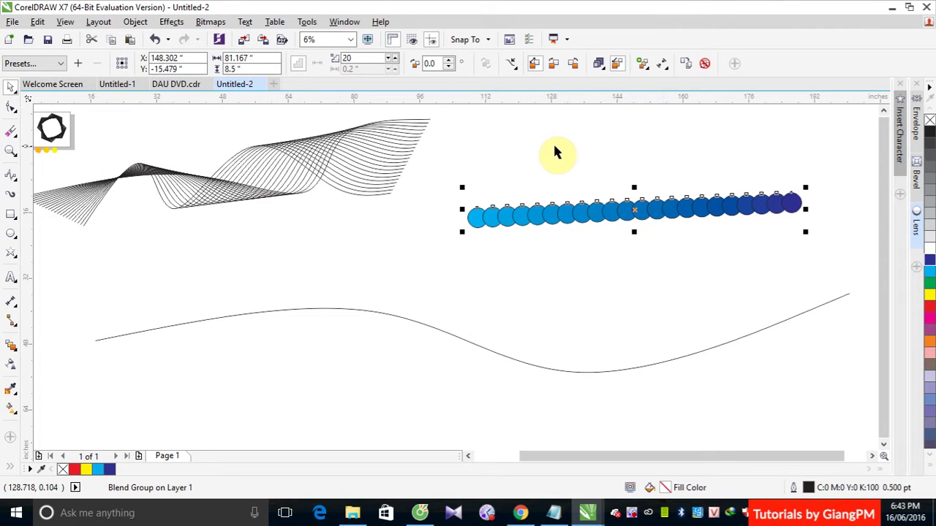
left_click(514, 65)
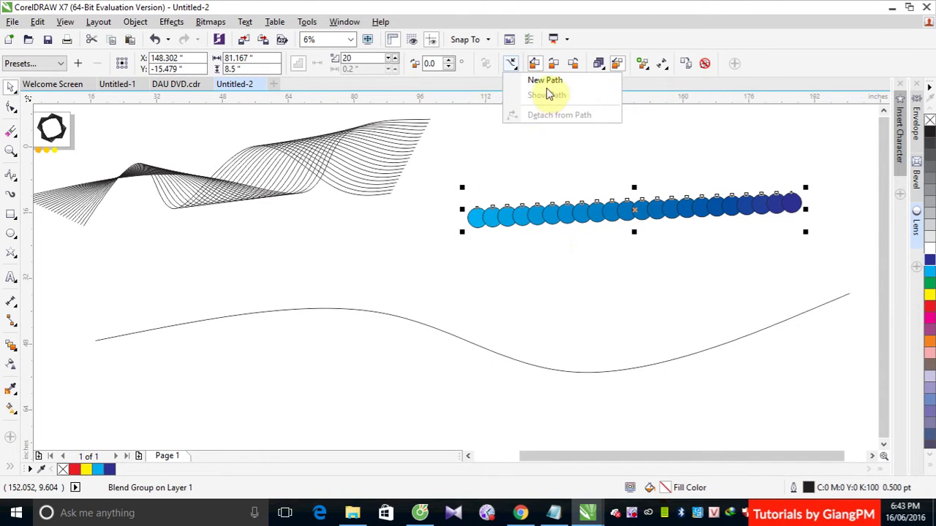
left_click(545, 82)
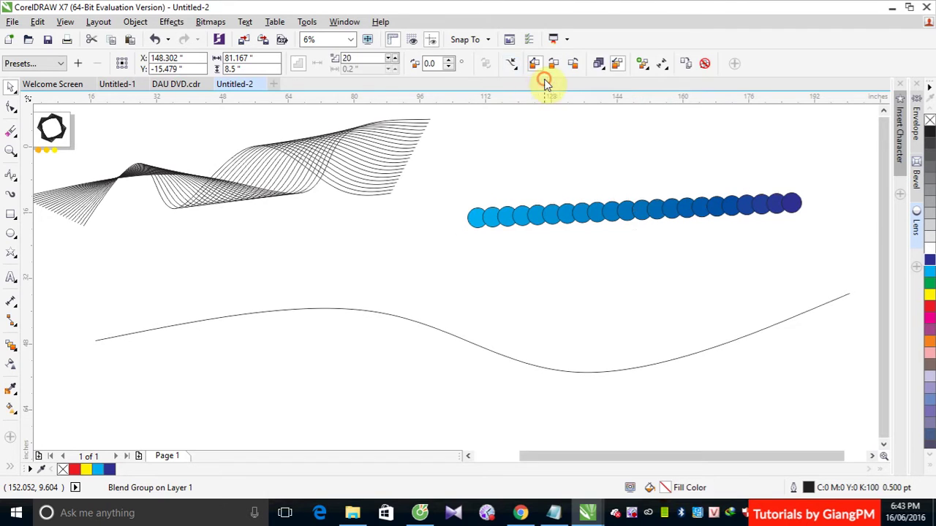
left_click(387, 310)
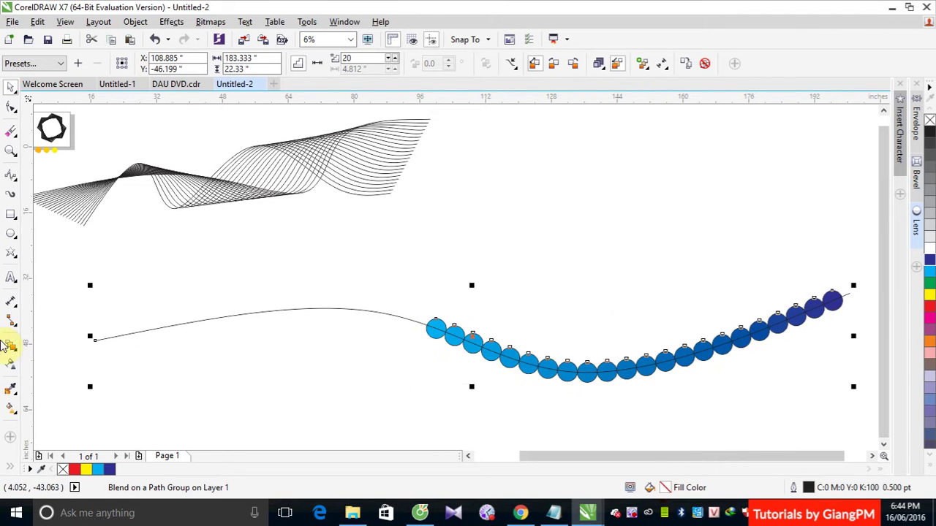
left_click(643, 66)
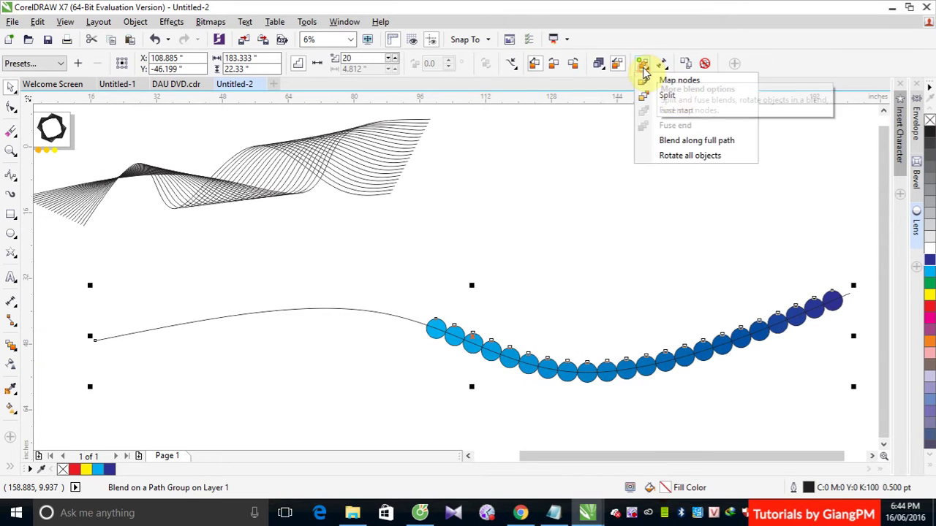
left_click(700, 143)
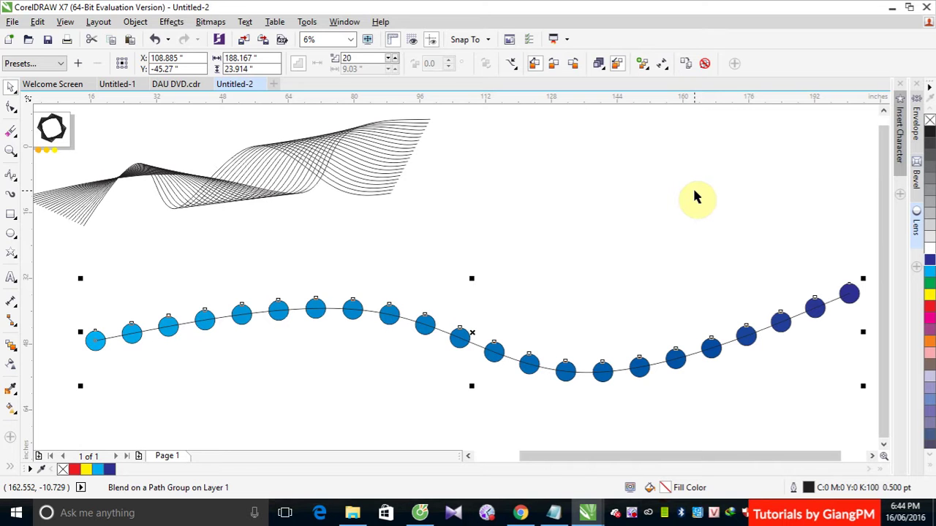
- Insert the Webdings globe character in the empty area beside the artwork and try to enlarge it
scroll(694, 196, "down", 2)
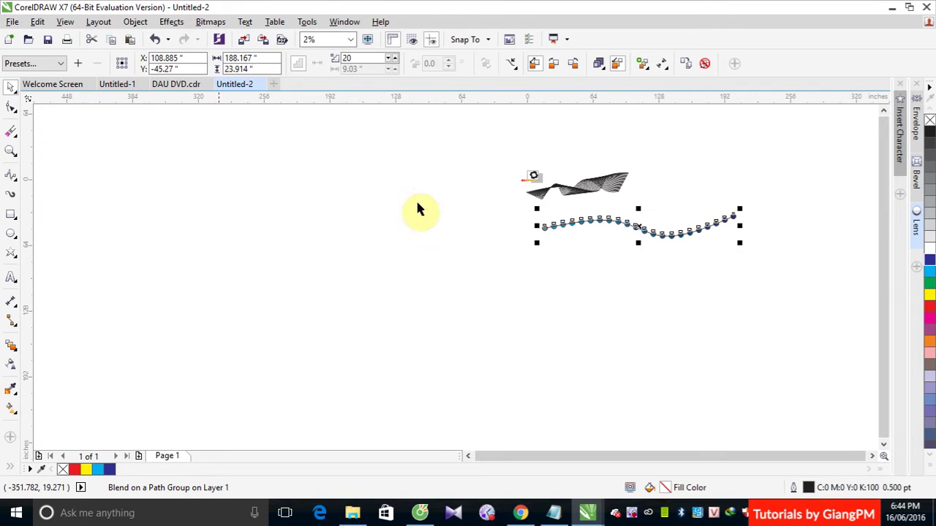
left_click(899, 135)
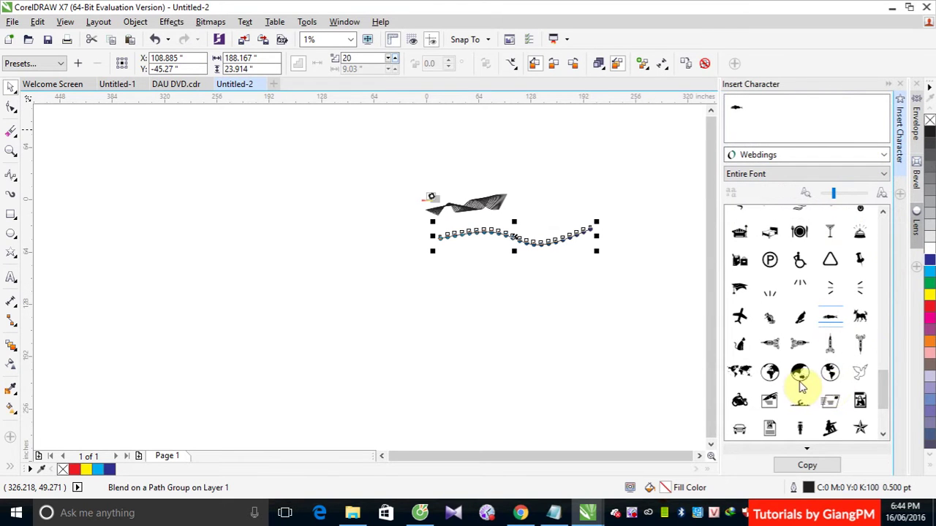
left_click_drag(772, 373, 205, 300)
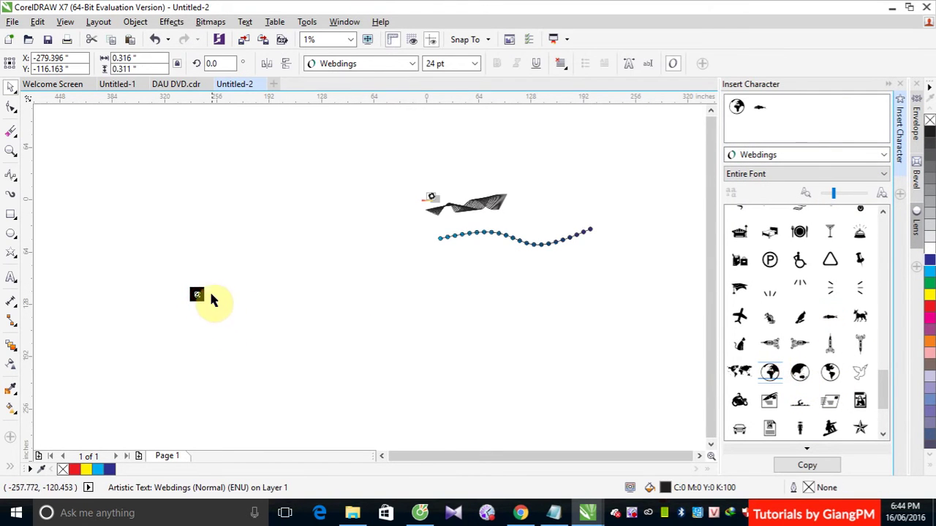
left_click_drag(246, 247, 303, 213)
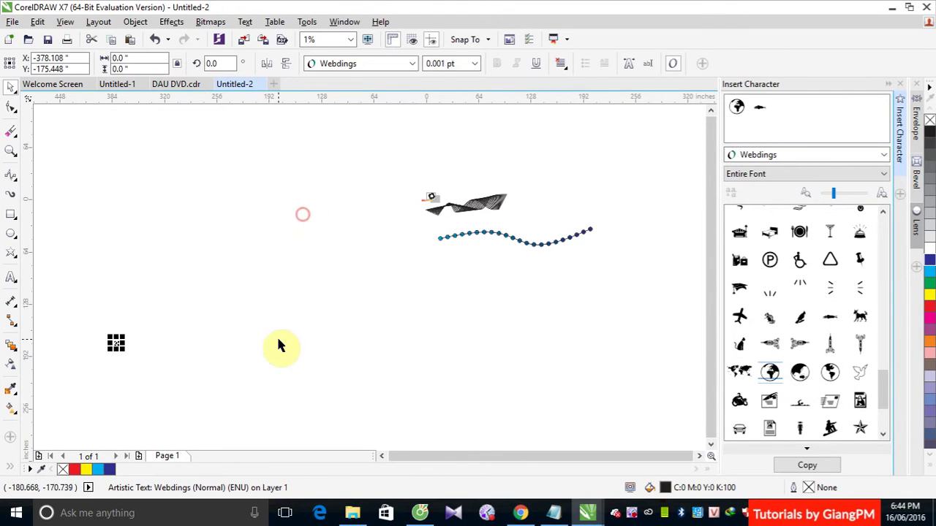
left_click_drag(120, 337, 238, 264)
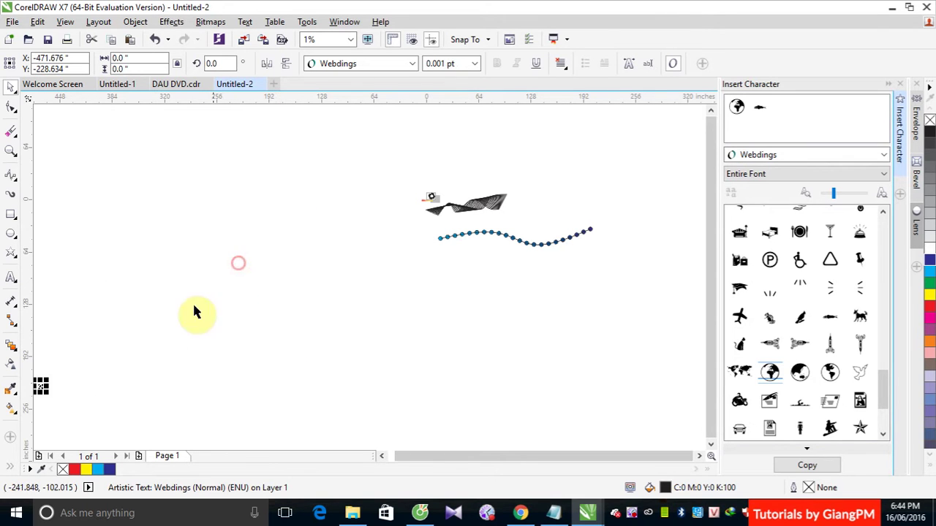
left_click_drag(40, 386, 347, 285)
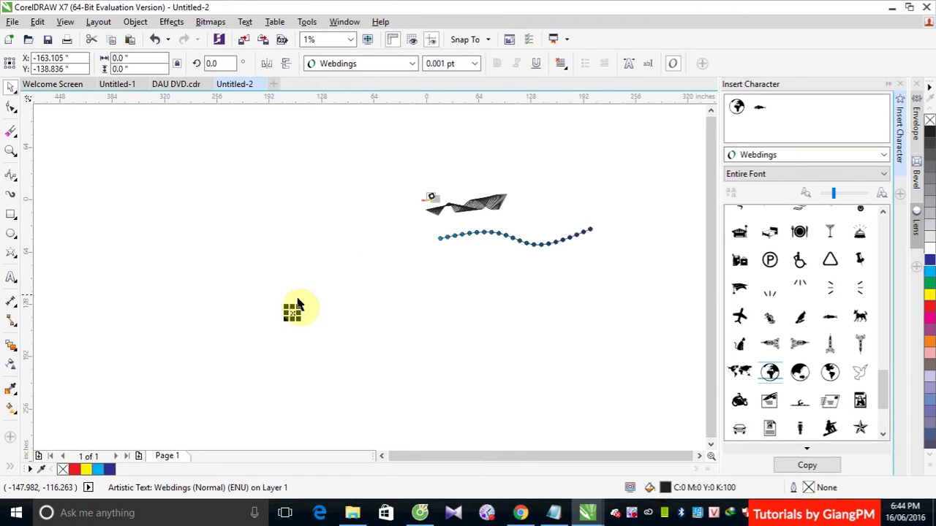
left_click(252, 285)
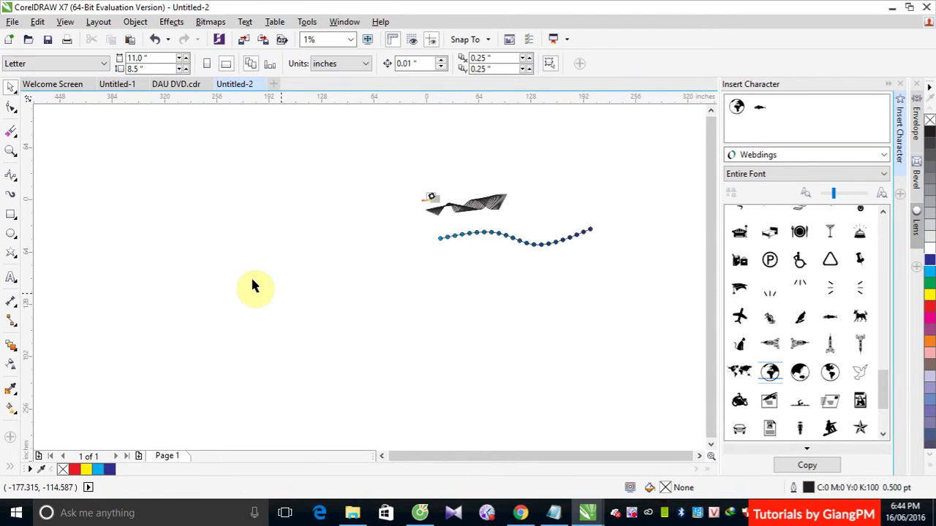
- Create a new document, paste the globe character into it, and undo a trial enlargement
left_click(8, 39)
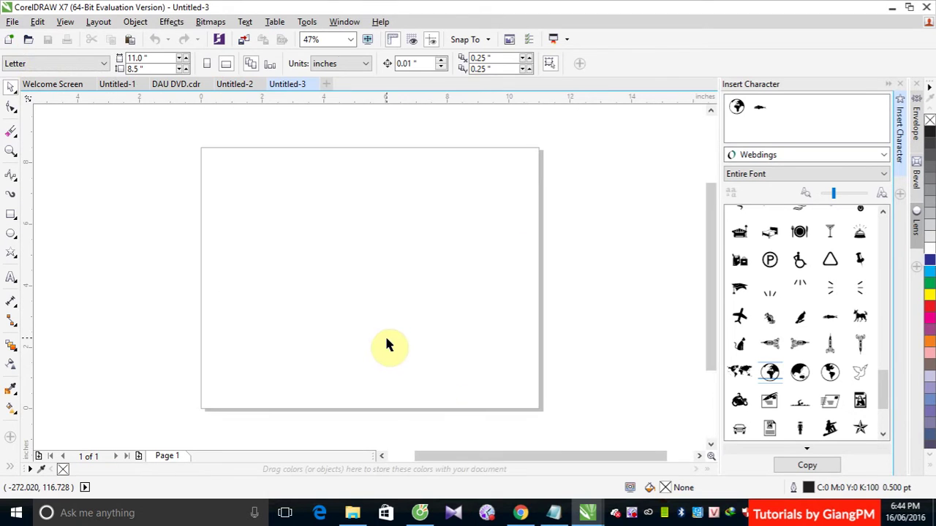
key("ctrl+v")
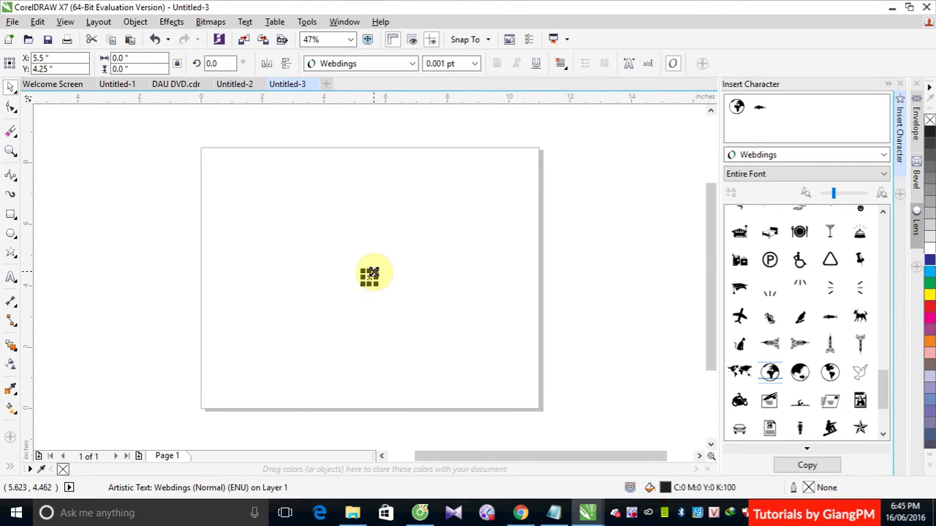
left_click_drag(373, 272, 503, 210)
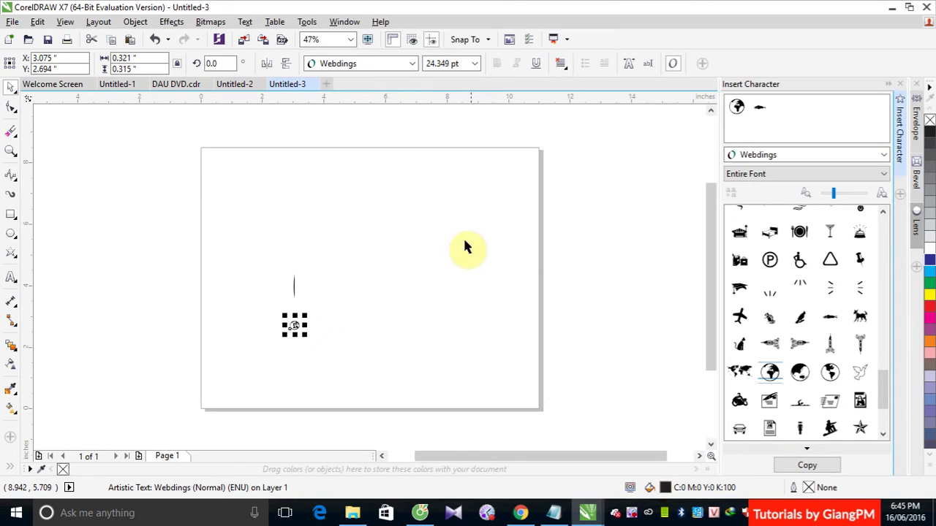
key("ctrl+z")
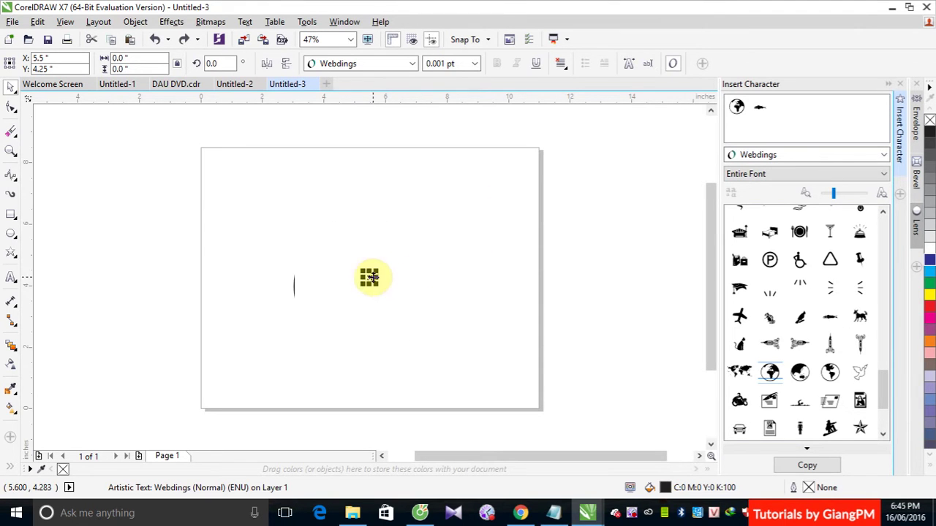
- Enlarge the globe to about 5.24 inches wide and place its center at about X 5, Y 4 inches
left_click_drag(377, 269, 430, 242)
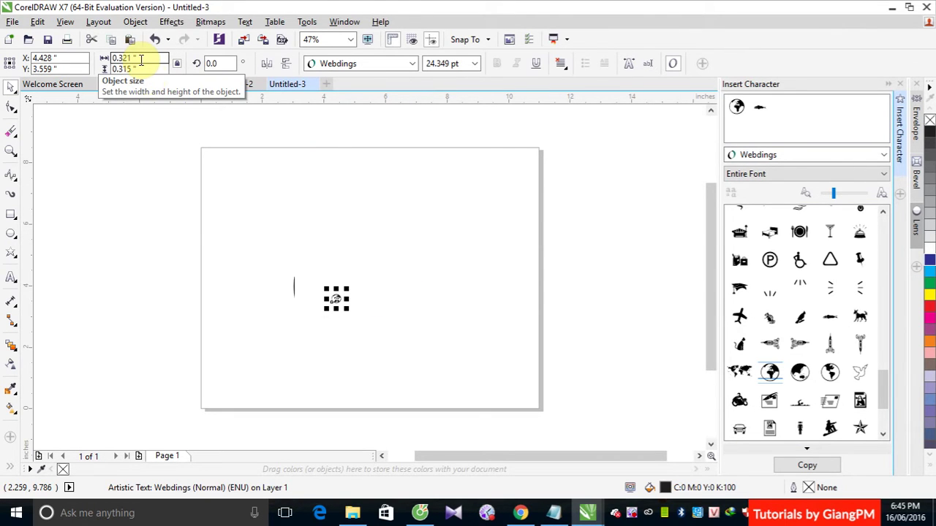
left_click_drag(347, 289, 524, 176)
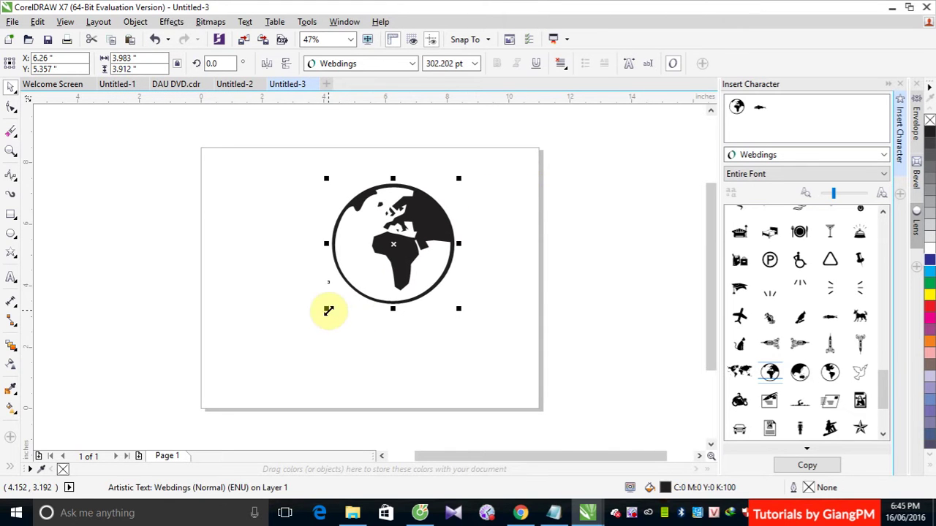
left_click_drag(327, 309, 259, 347)
left_click_drag(375, 272, 354, 300)
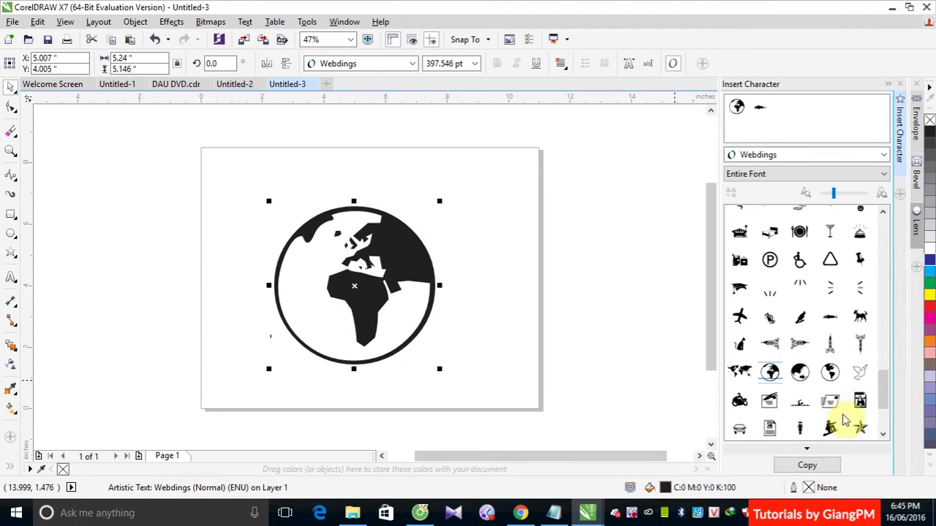
- Insert the Webdings standing man character directly above the globe, about 0.5 inches wide and 1.08 inches high
scroll(886, 402, "up", 4)
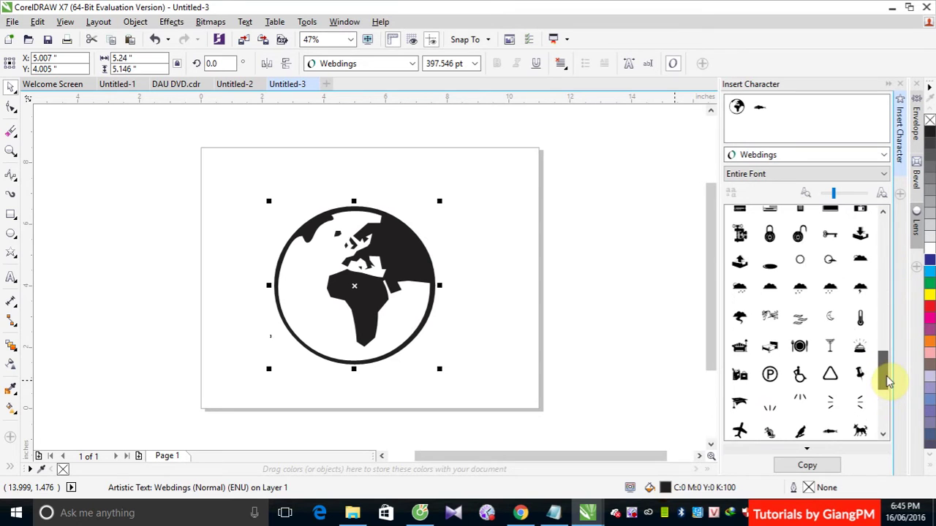
scroll(888, 406, "down", 5)
scroll(889, 410, "down", 3)
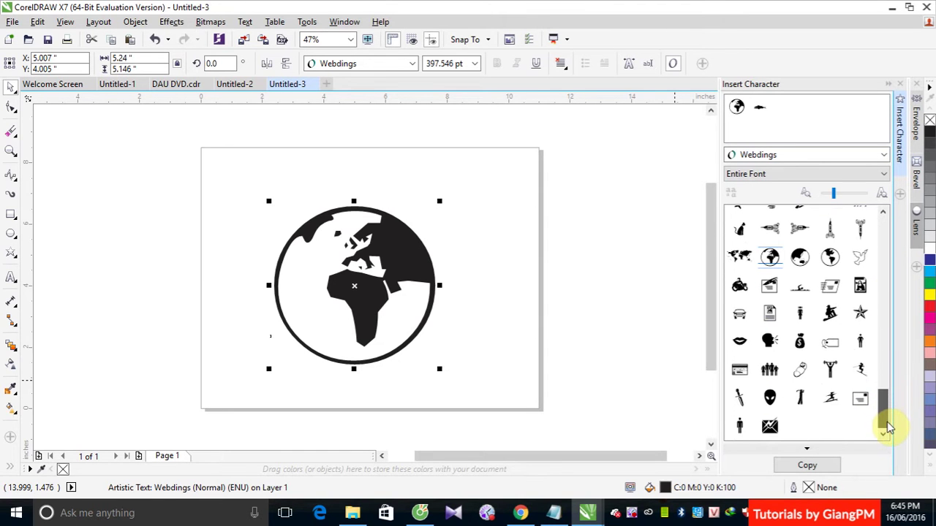
left_click_drag(860, 342, 356, 183)
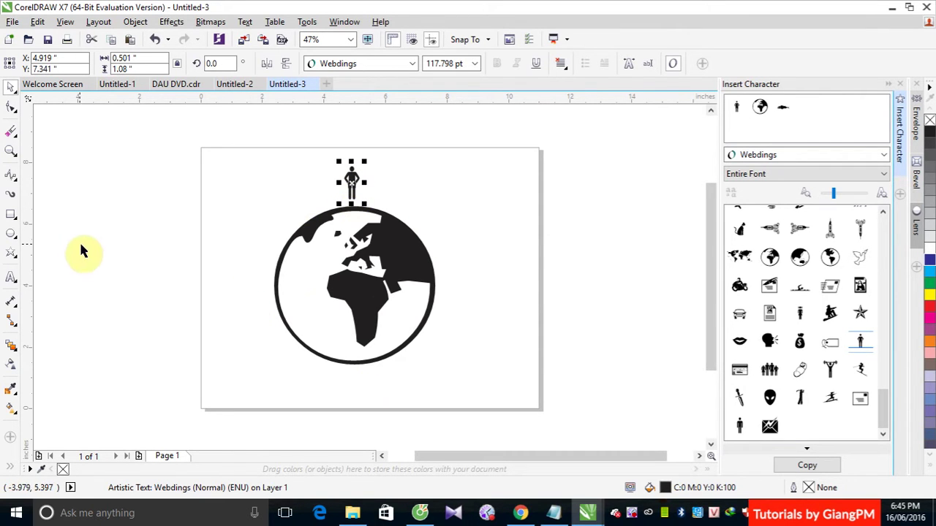
- Place a copy of the man at about X 12.8, Y 7.3 inches and blend the two figures in 20 steps
left_click_drag(354, 183, 380, 183)
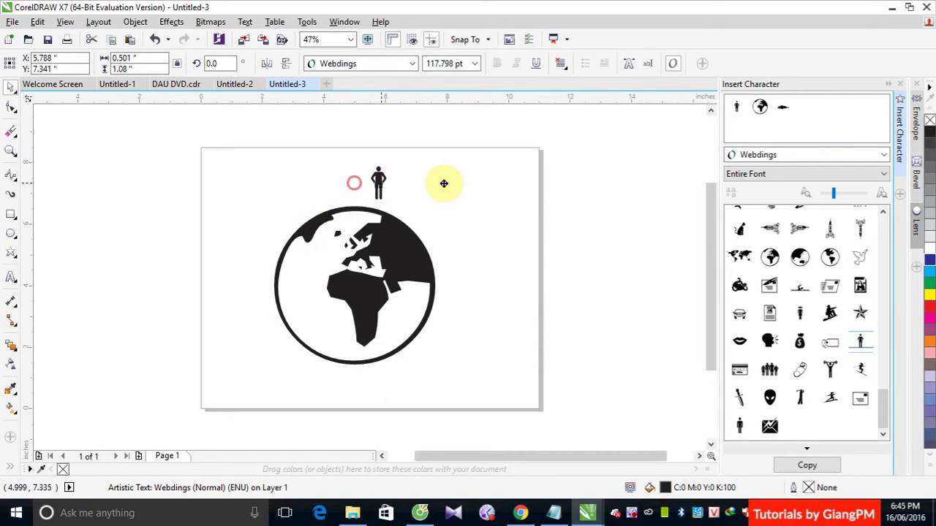
left_click_drag(444, 183, 594, 183)
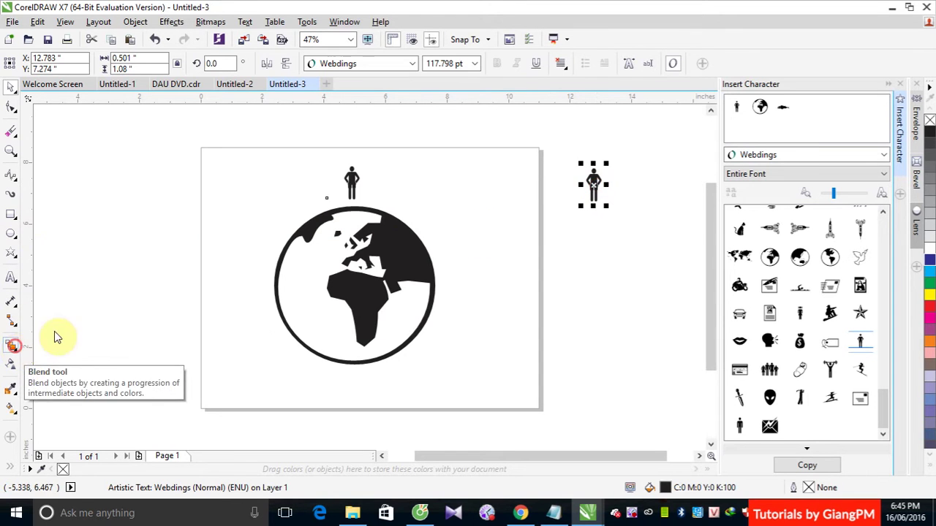
left_click(12, 345)
left_click_drag(358, 186, 594, 183)
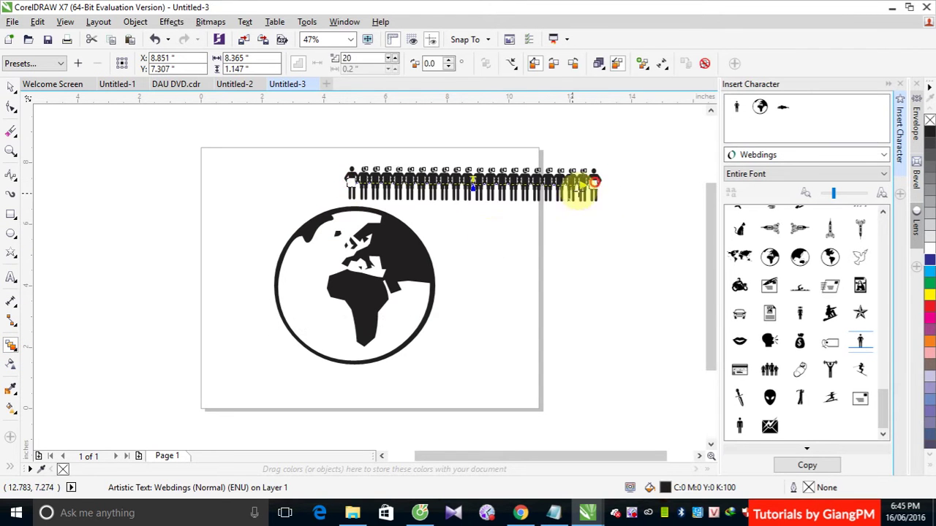
- Draw a circle about 6.19 inches in diameter around the globe, centered near X 4.3, Y 3.6 inches, and deselect it
left_click(11, 233)
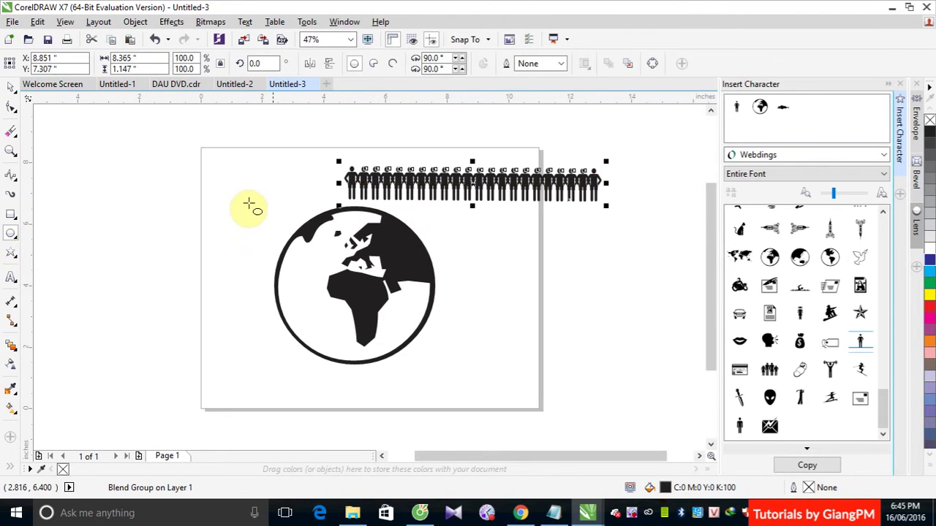
left_click_drag(235, 202, 428, 395)
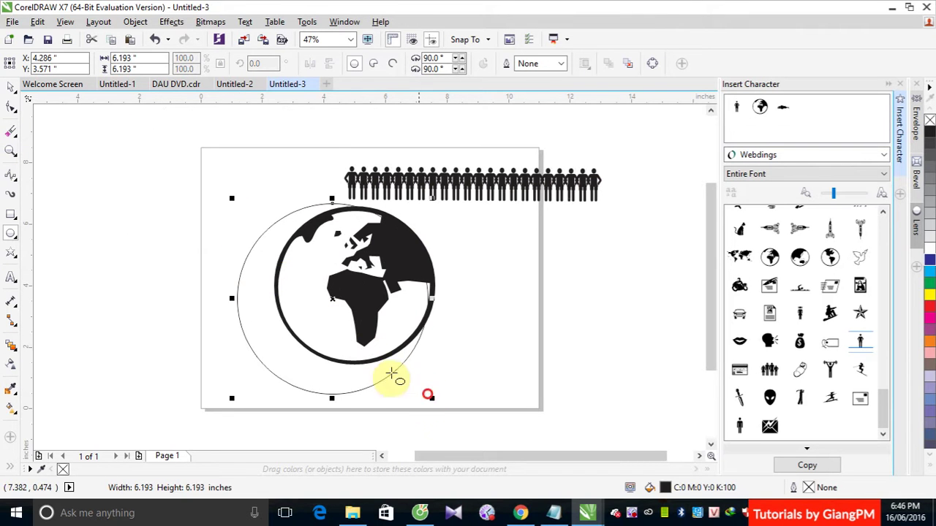
left_click(10, 87)
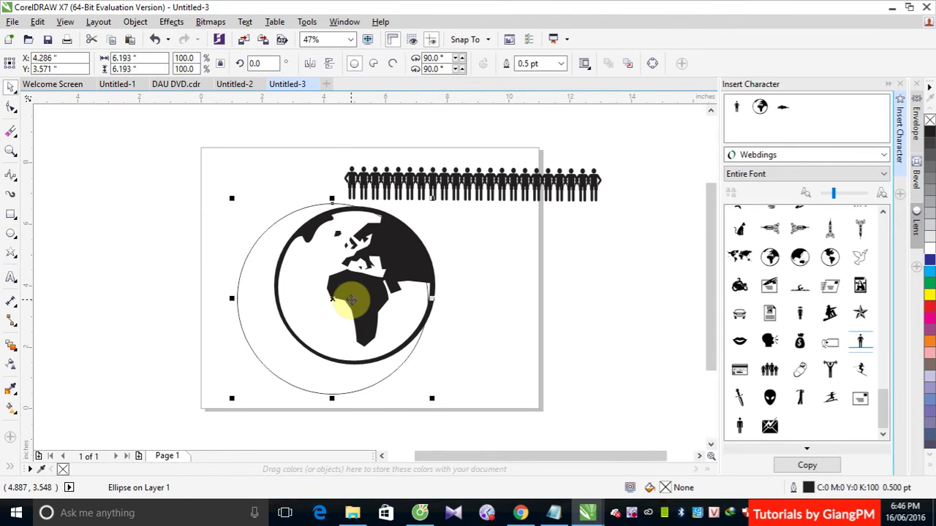
key("Escape")
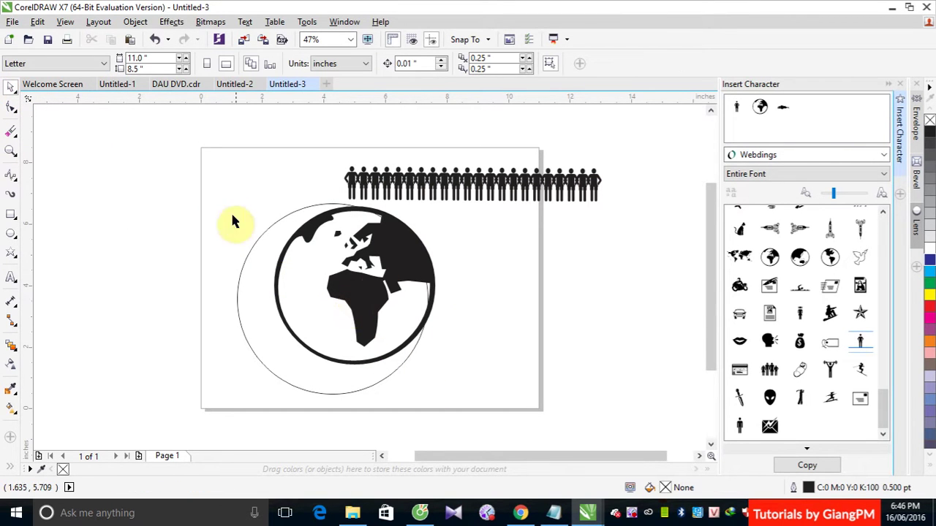
- Center the thin outline circle on the globe both horizontally and vertically, and clear the selection
left_click_drag(220, 207, 313, 287)
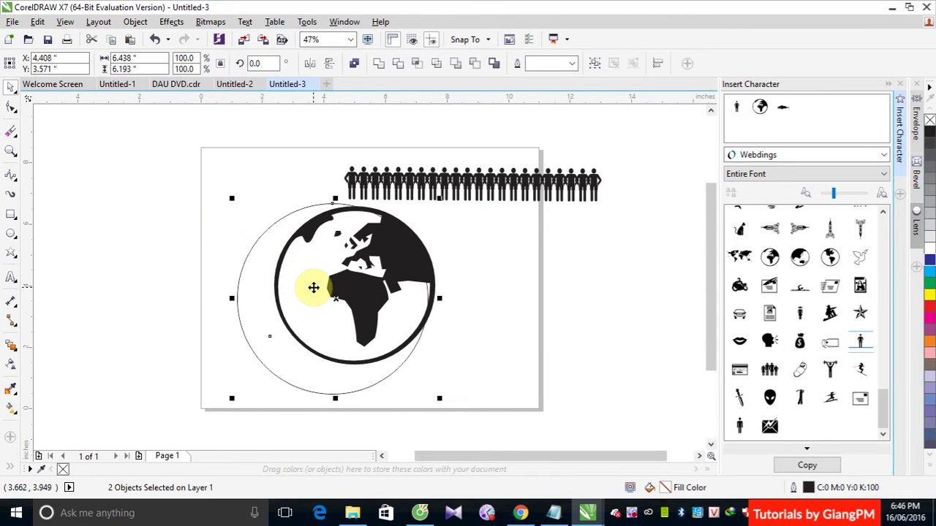
key("c")
key("e")
left_click(574, 316)
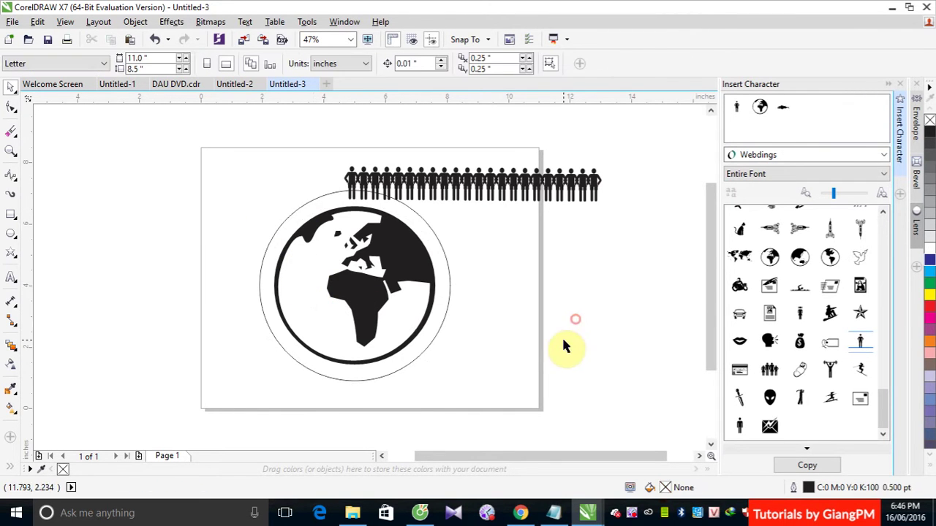
- Move the blended row of people onto a new path, using the circle around the globe
left_click(439, 188)
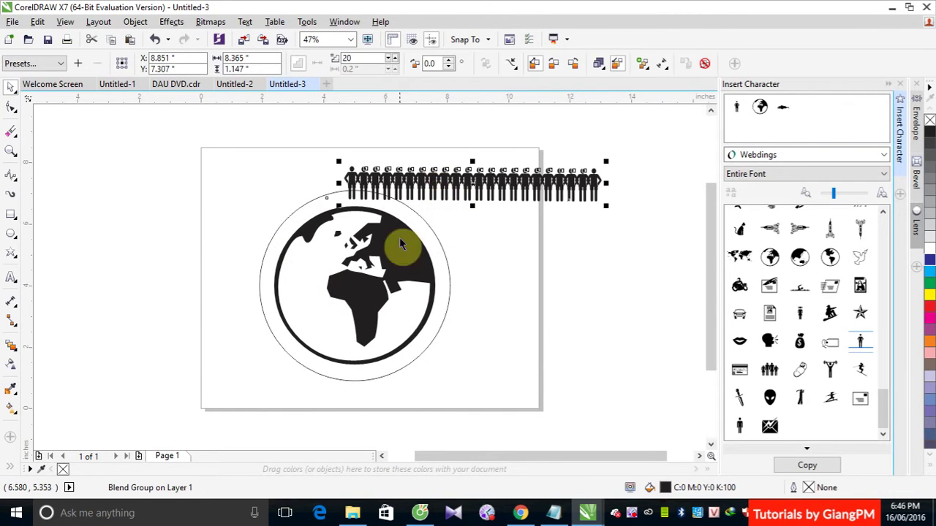
left_click(514, 69)
left_click(545, 78)
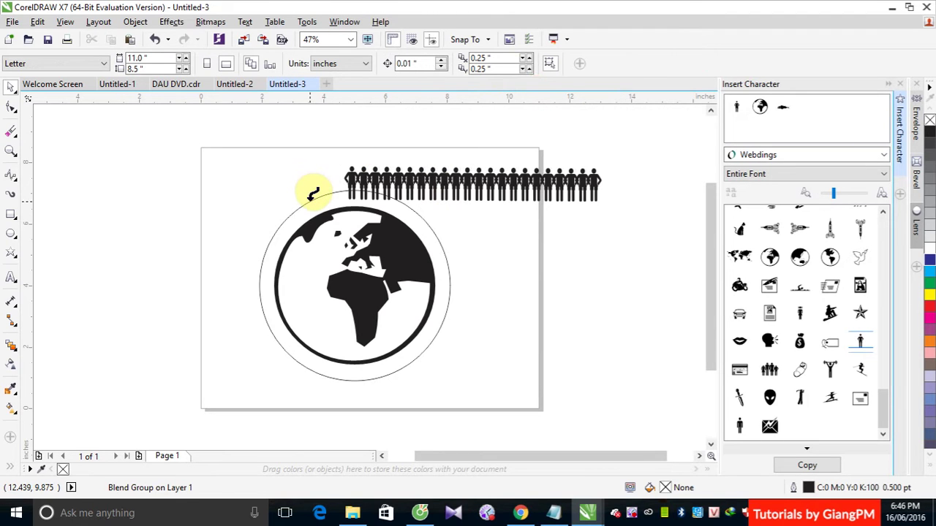
left_click(313, 196)
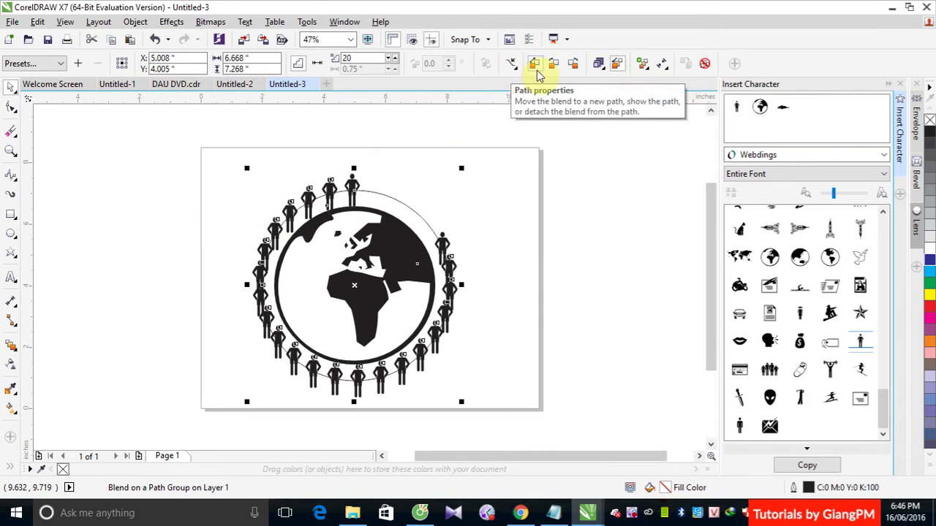
- Spread the people blend along the full circular path and rotate all its objects to follow the circle
left_click(643, 65)
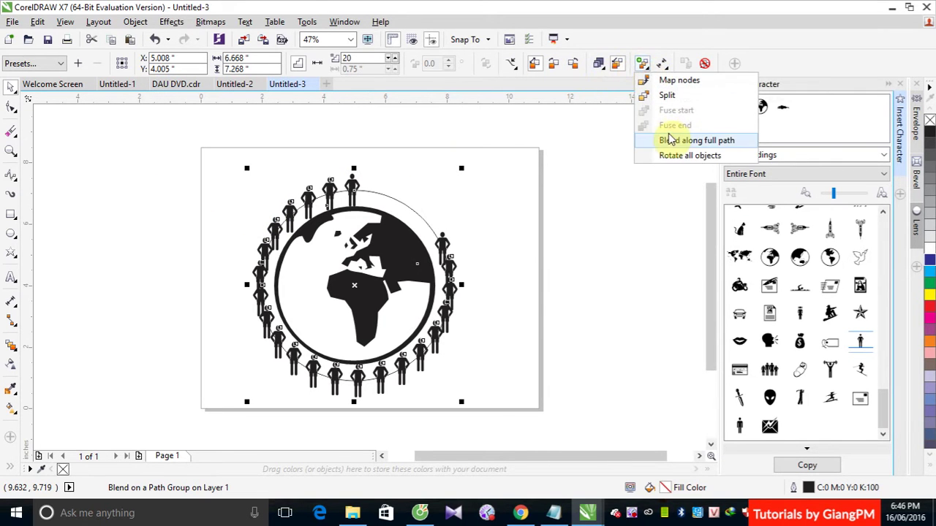
left_click(669, 142)
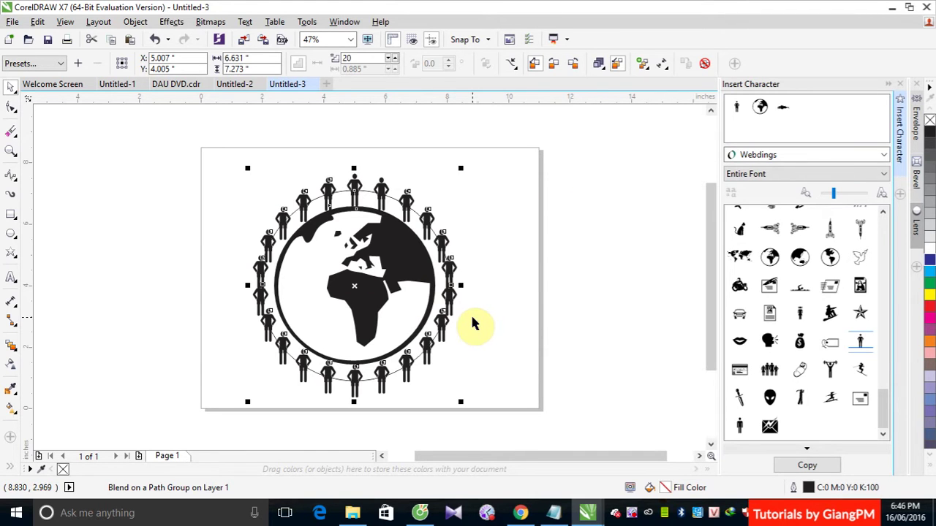
left_click(641, 66)
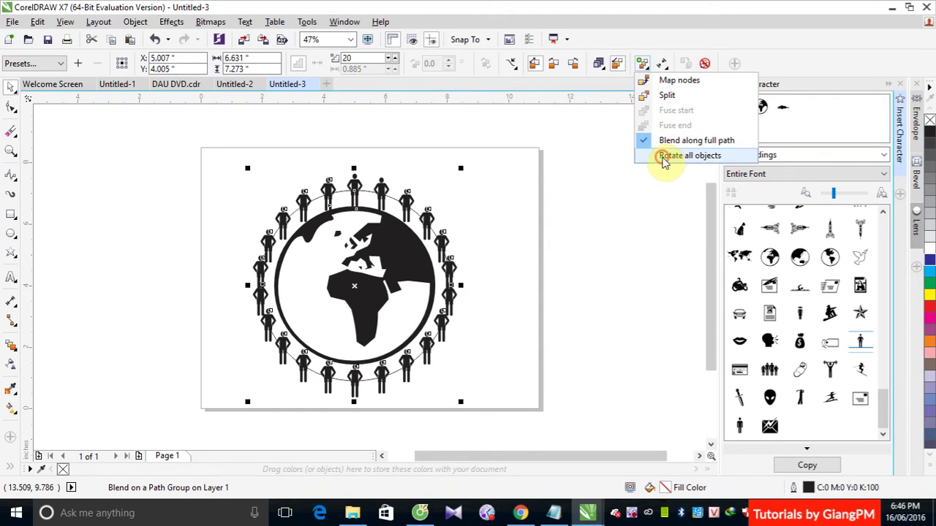
left_click(664, 156)
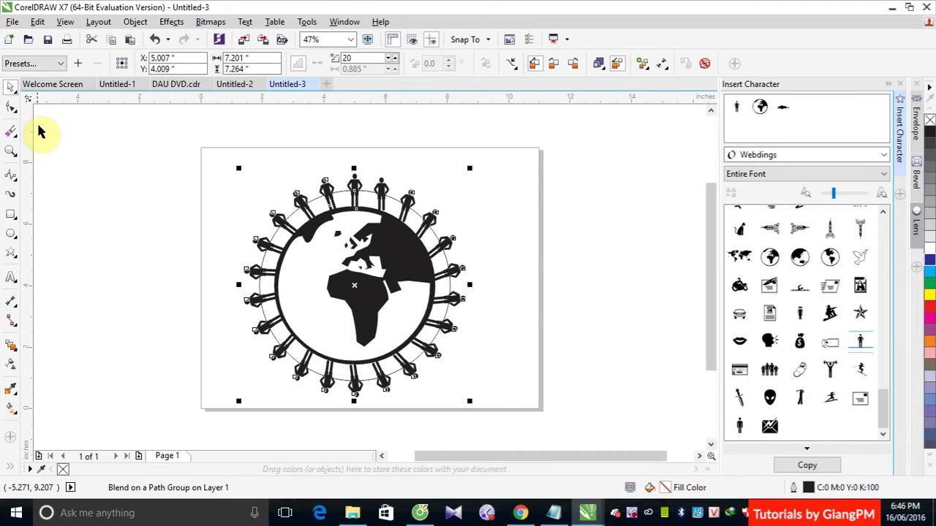
left_click(96, 146)
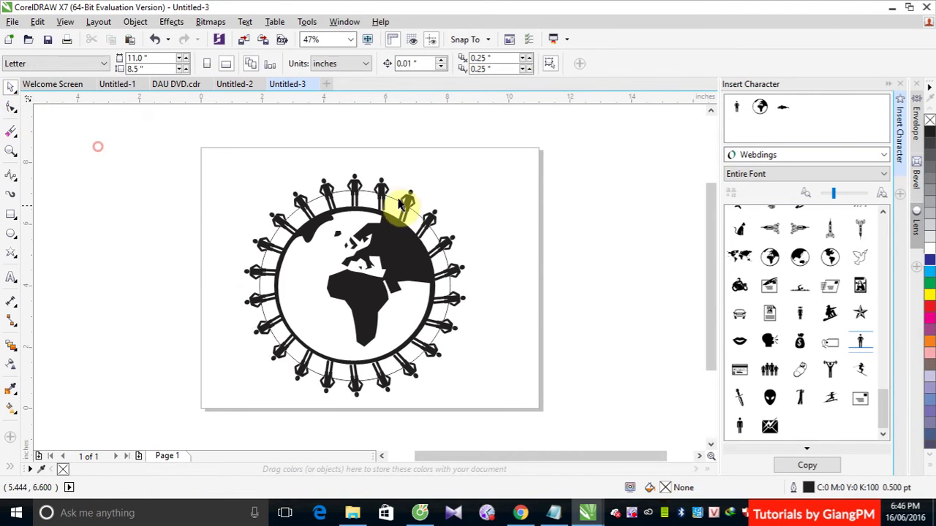
- Rotate the upright end figure beside the topmost man to about 342.9 degrees so it follows the circle
left_click(355, 185)
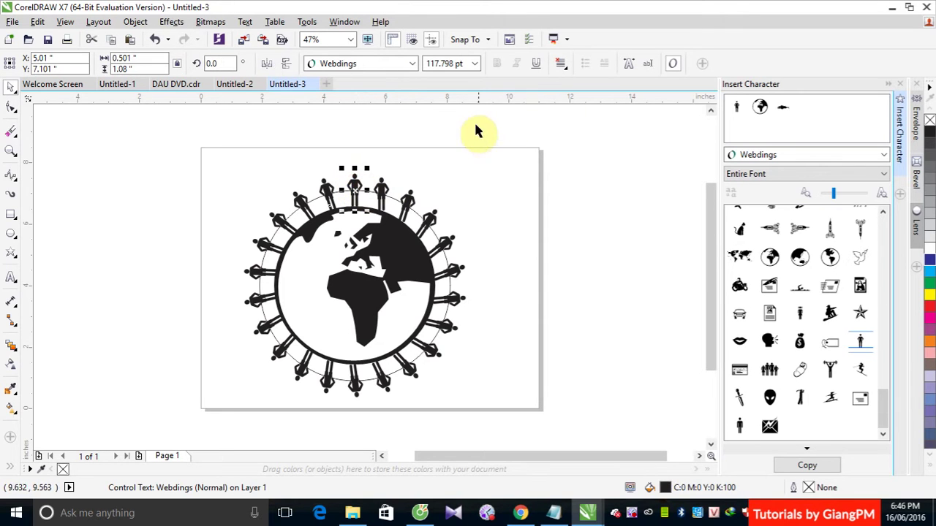
left_click(356, 175)
left_click_drag(356, 175, 382, 186)
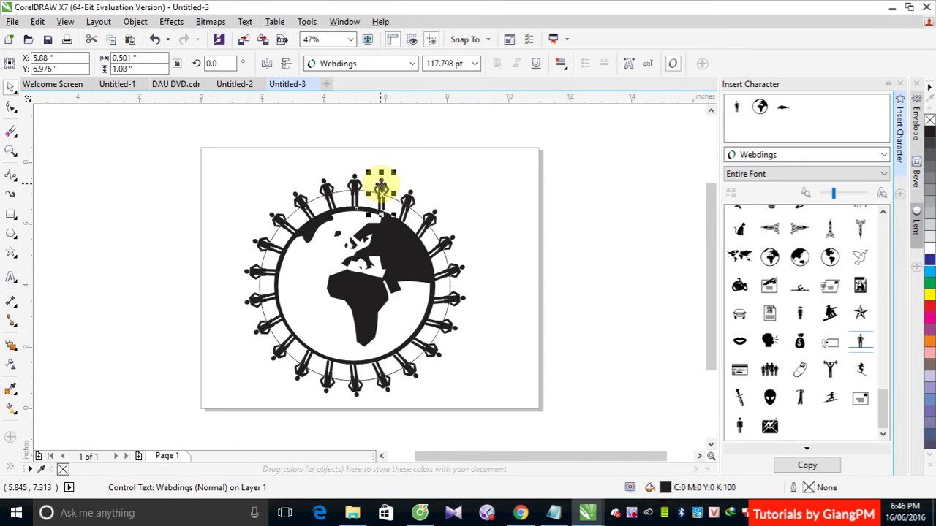
left_click(410, 199)
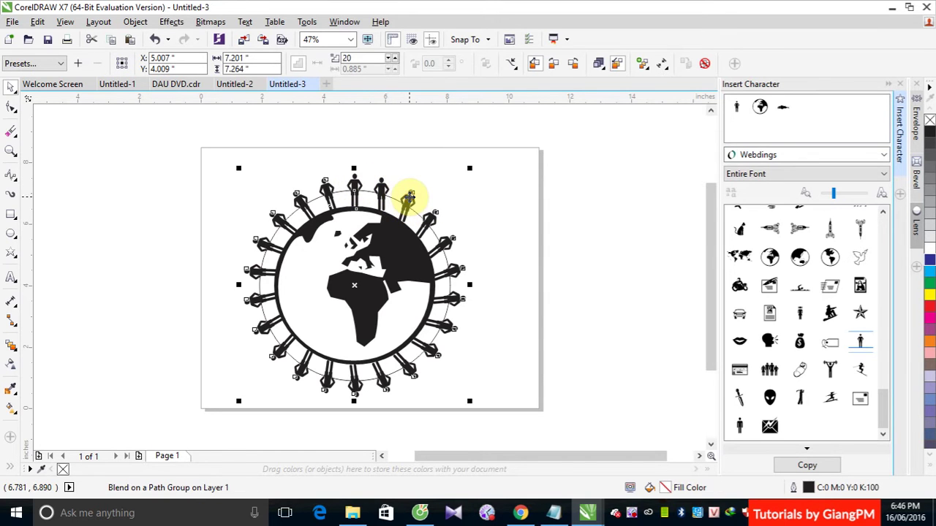
left_click(497, 191)
left_click(383, 187)
left_click_drag(383, 187, 404, 185)
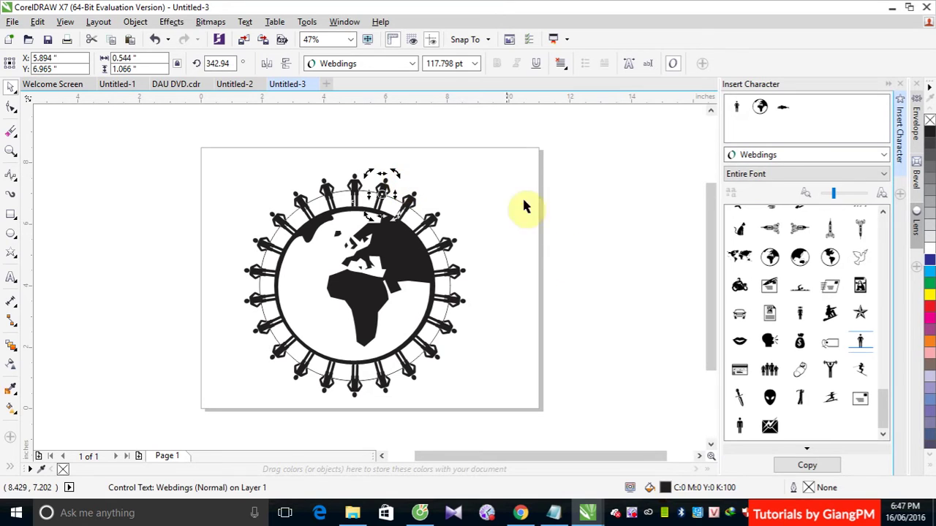
left_click(649, 311)
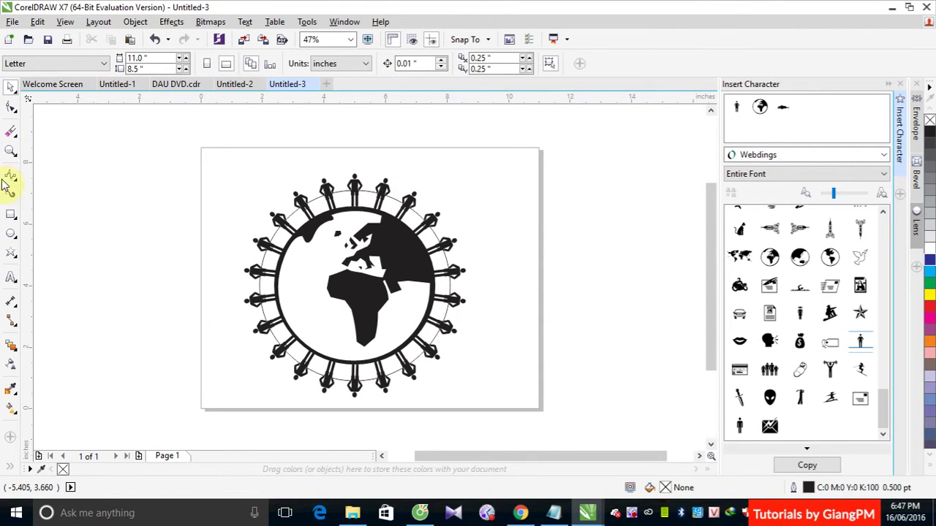
- Remove the outline from the path circle beneath the ring of people and deselect it
left_click(11, 107)
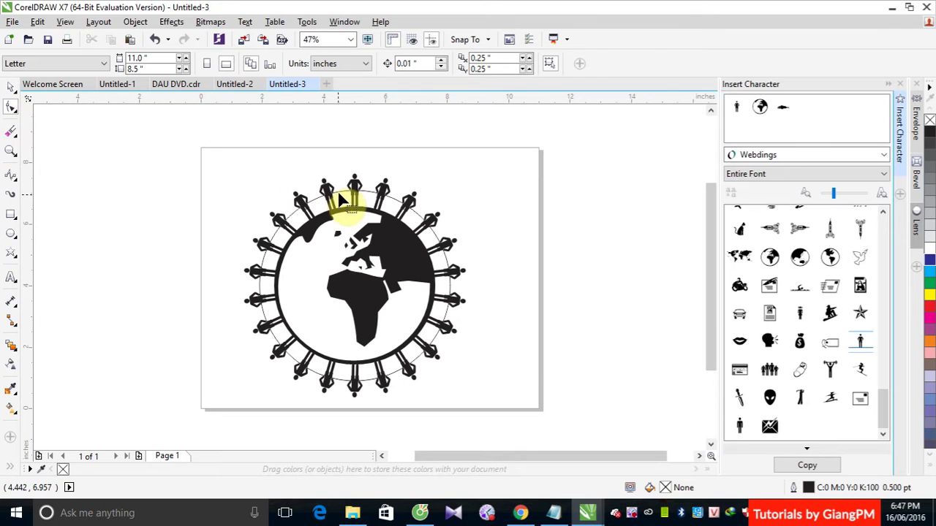
left_click(334, 197)
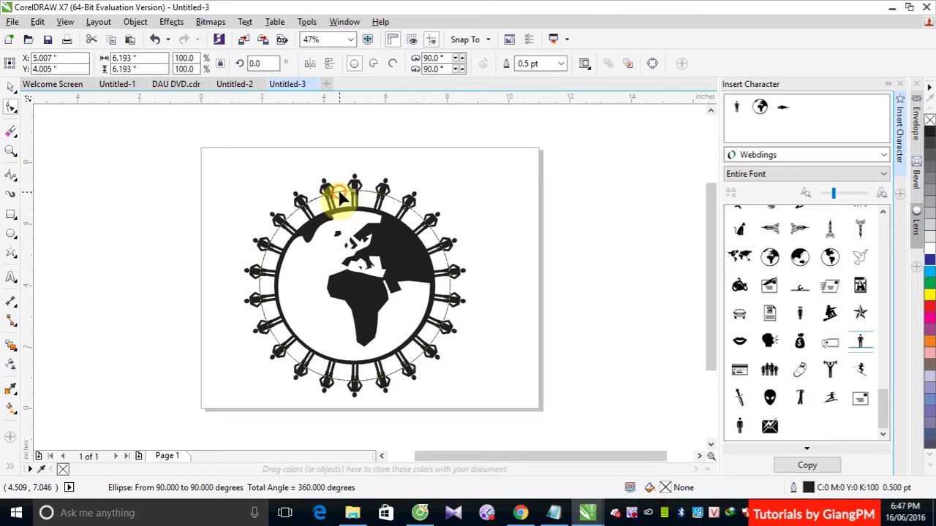
right_click(929, 120)
left_click(16, 92)
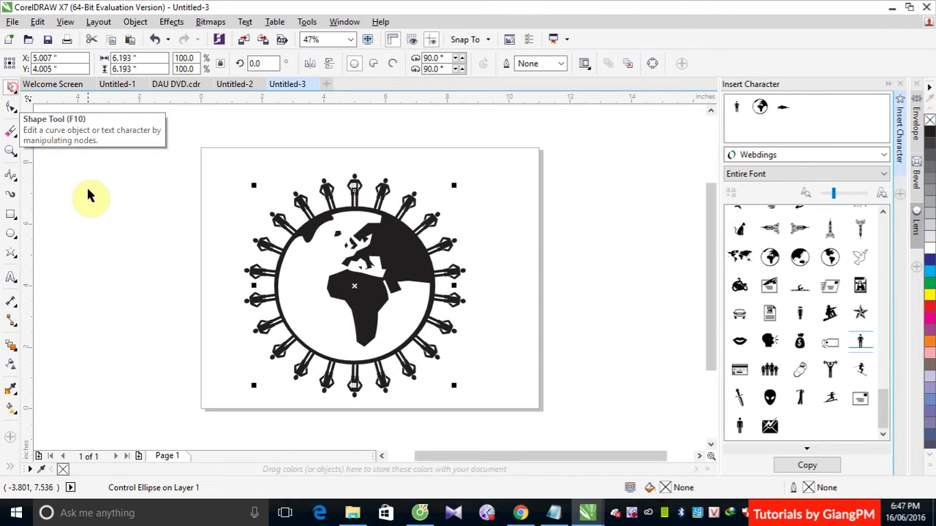
left_click(88, 187)
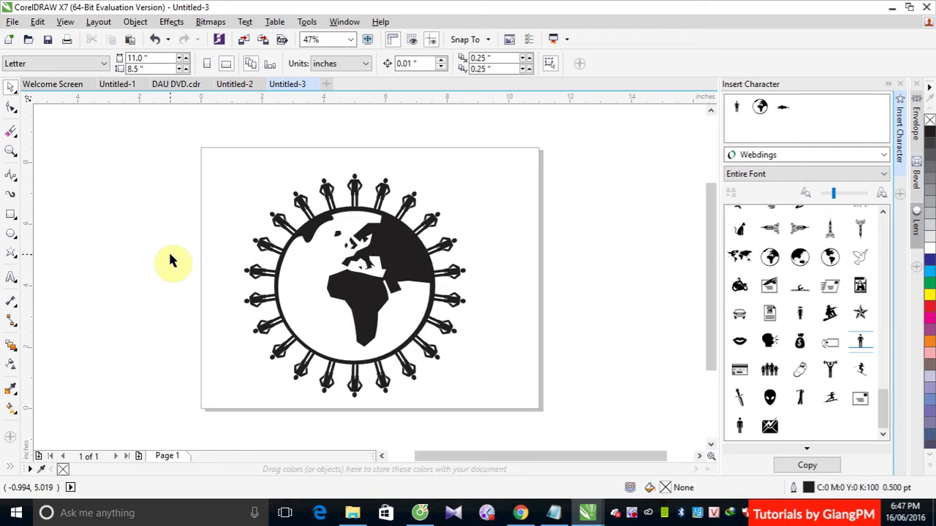
- Fill the topmost start figure with red and the adjacent end figure with yellow to blend colors around the ring
left_click(354, 187)
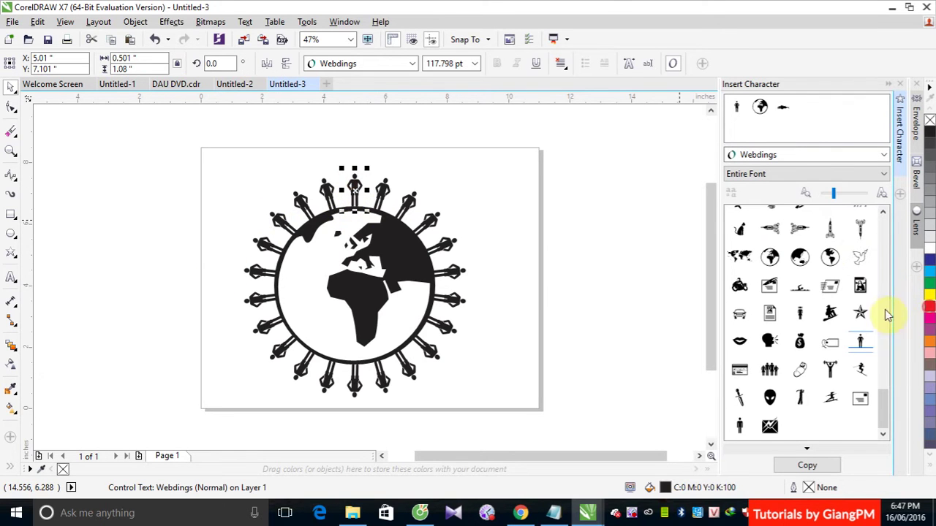
left_click(930, 312)
left_click(385, 189)
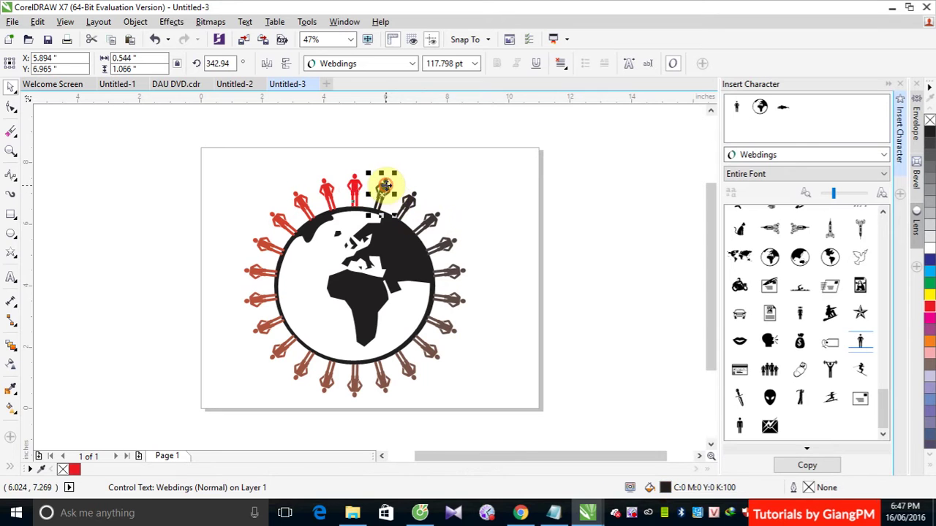
left_click(929, 296)
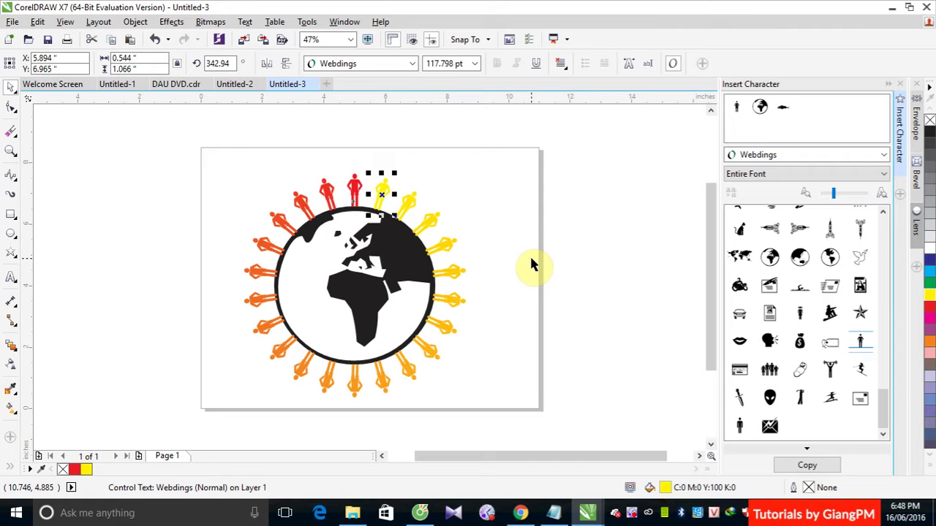
- Try to split the blend at the orange figure just left of the lowest one and fill it cyan, and undo the fill
left_click(328, 381)
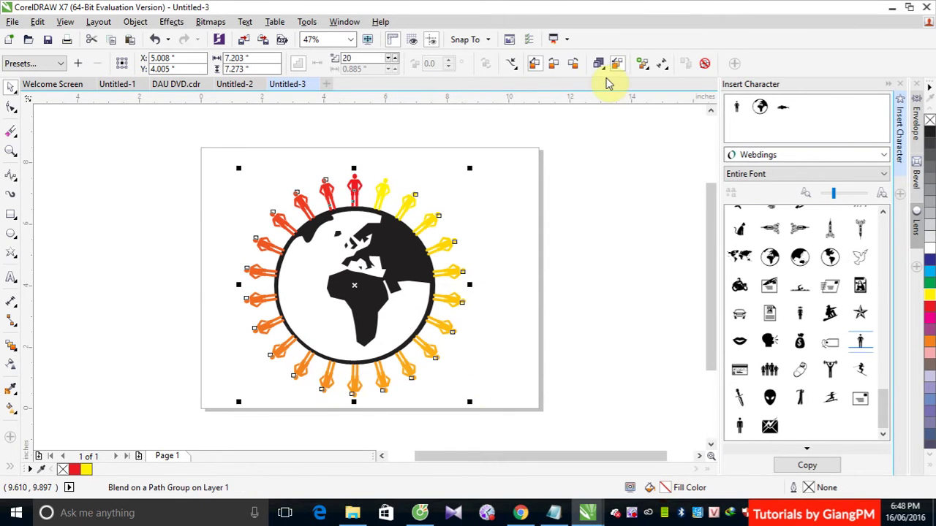
left_click(646, 70)
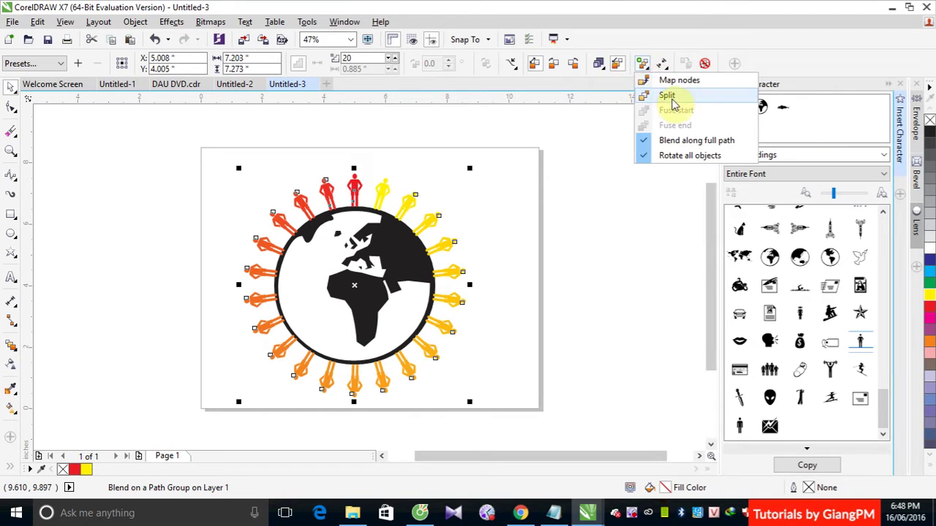
left_click(667, 96)
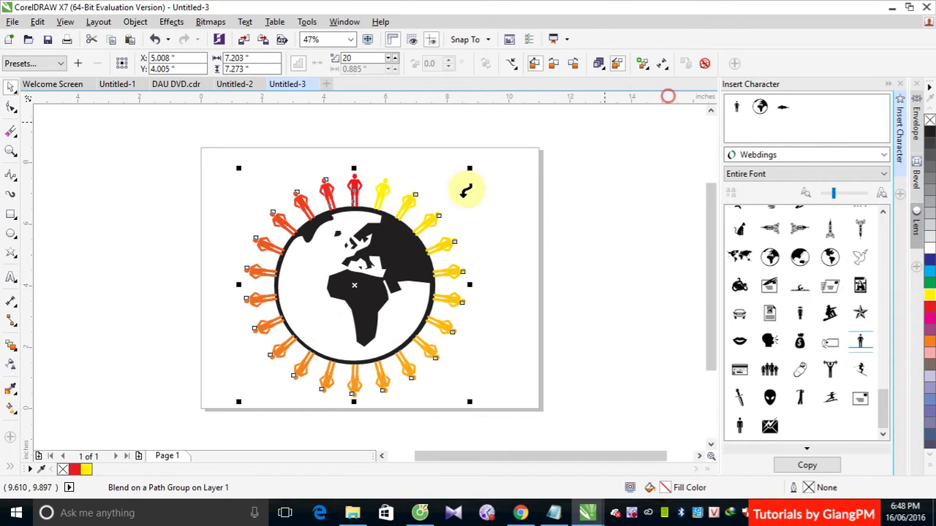
left_click(328, 370)
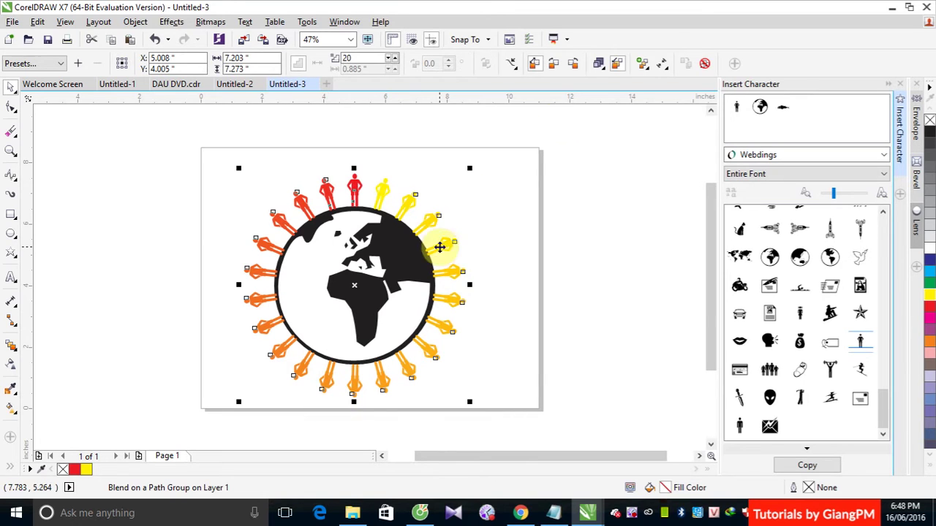
left_click(642, 64)
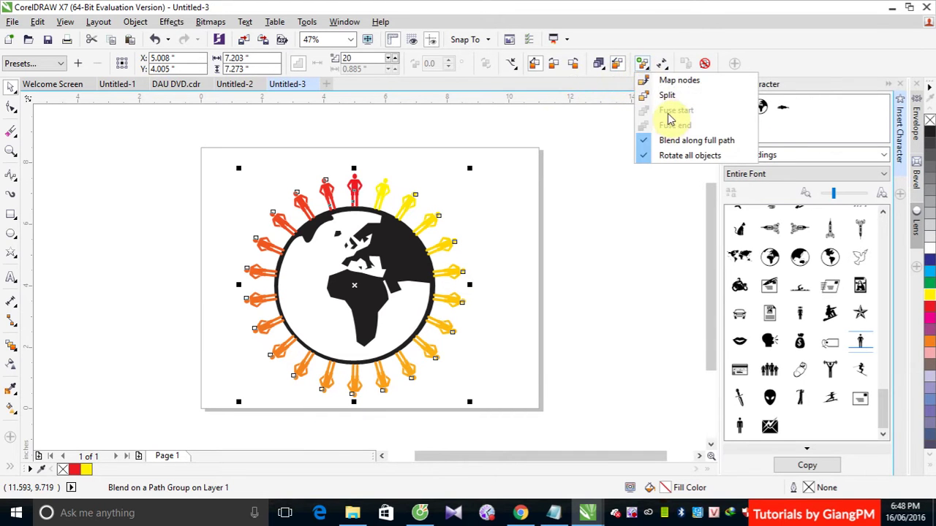
left_click(663, 95)
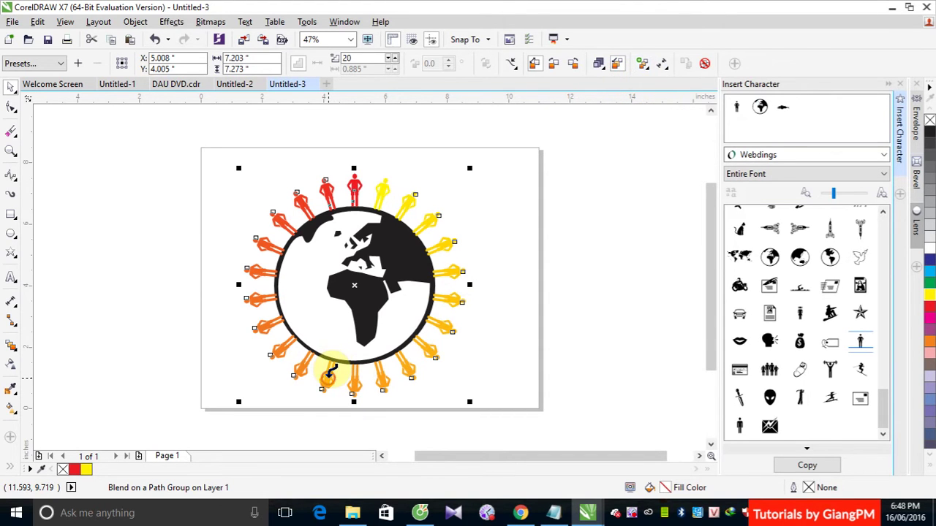
left_click(328, 376)
left_click(329, 380)
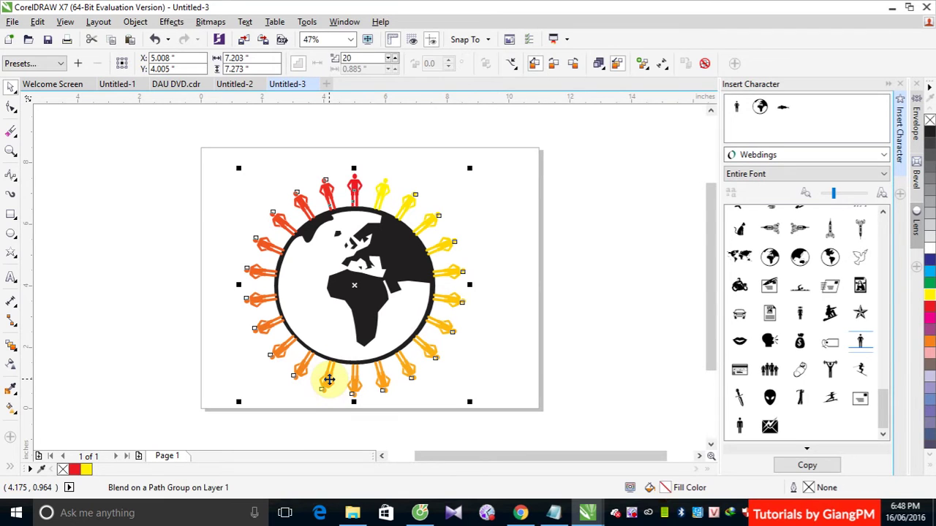
left_click(329, 379)
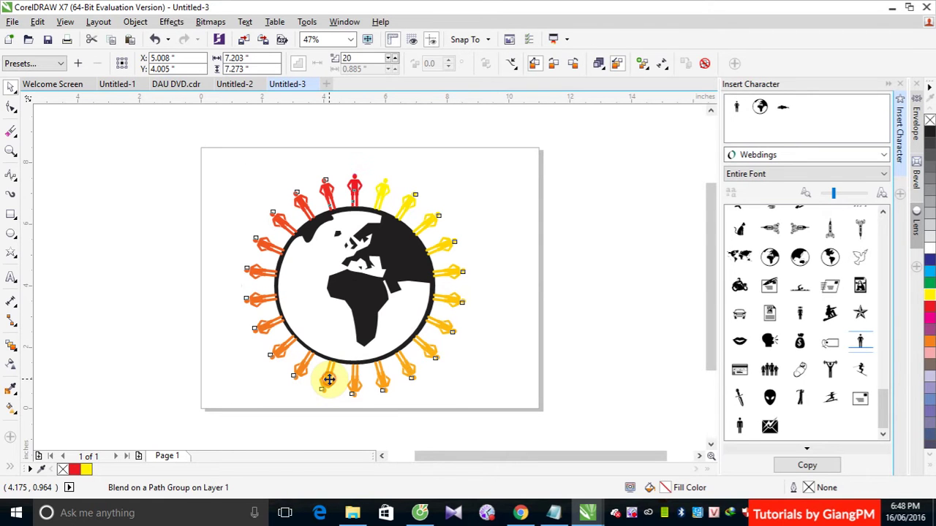
left_click(926, 269)
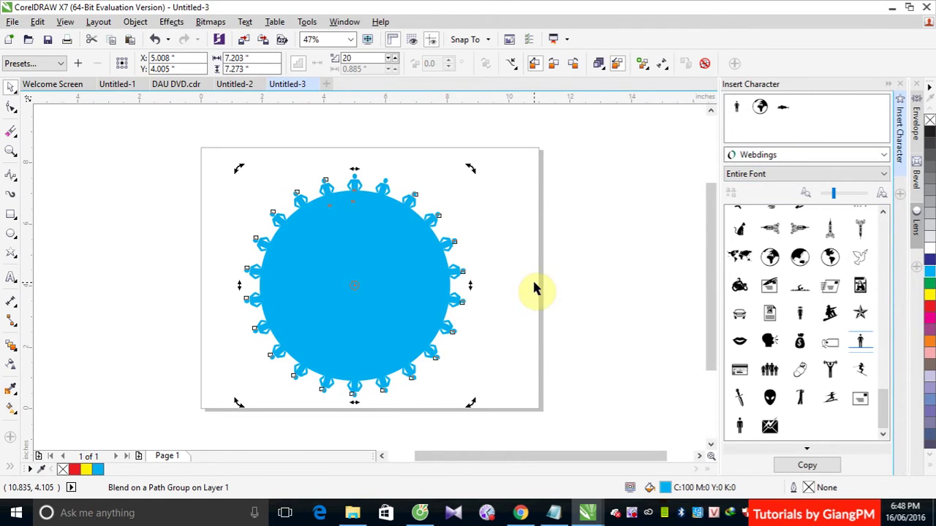
key("ctrl+z")
- Split the ring's blend at the orange figure just left of the lowest one
left_click(395, 396)
left_click(323, 392)
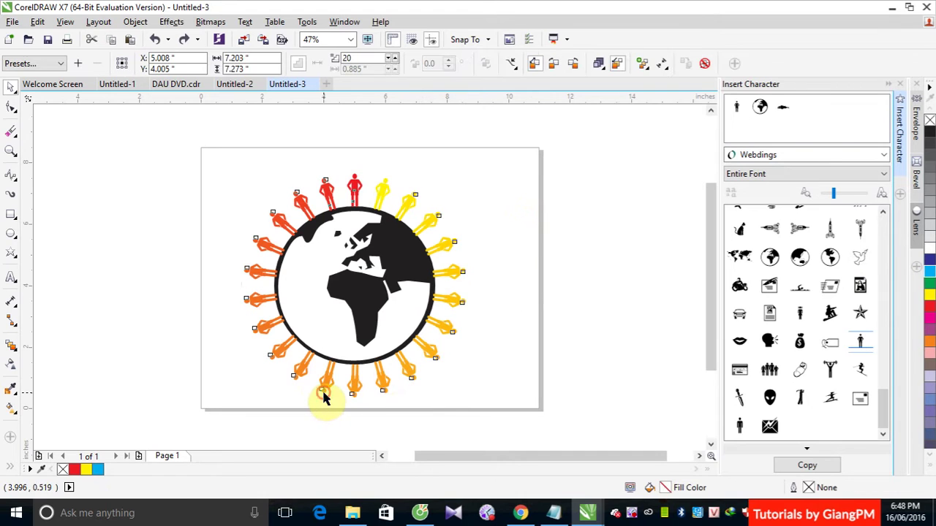
left_click(643, 64)
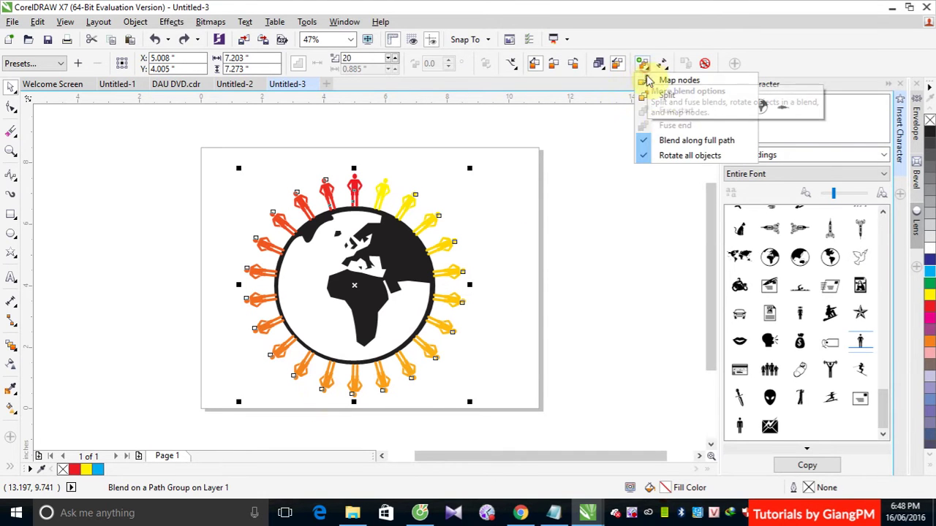
left_click(666, 96)
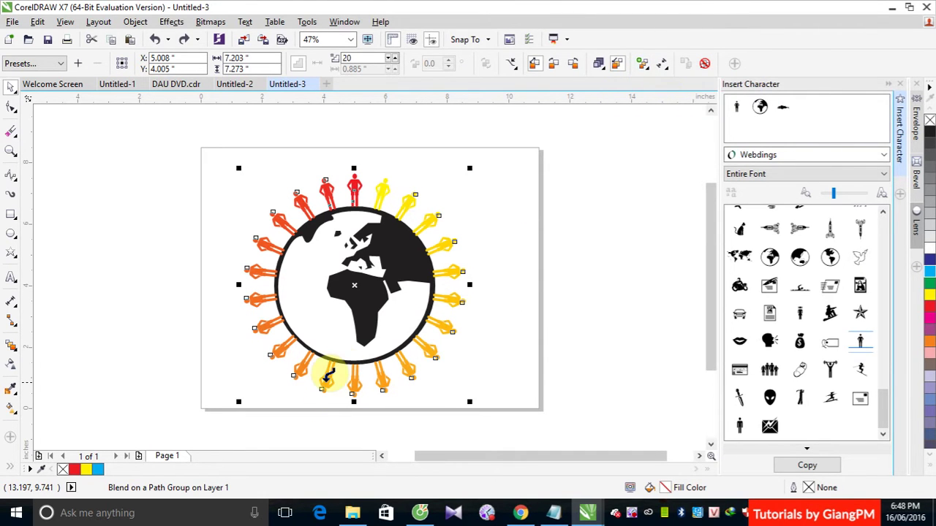
left_click(330, 372)
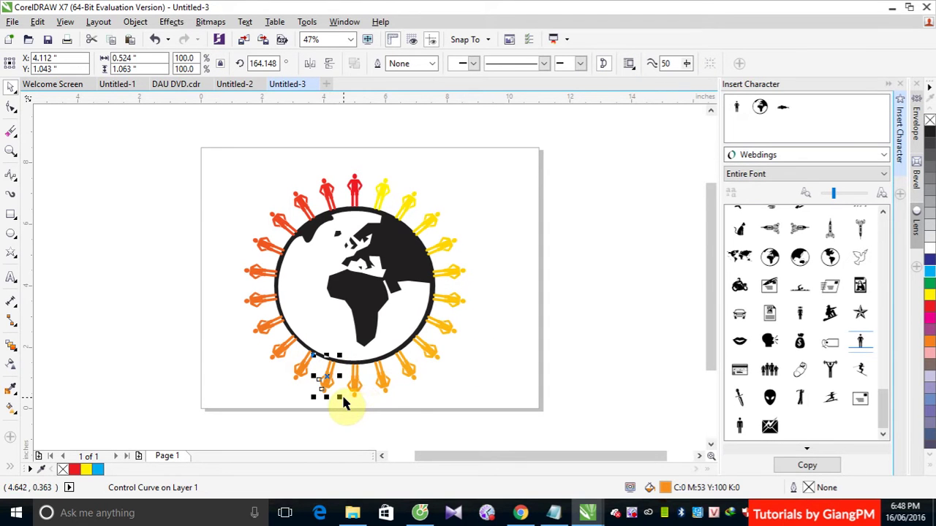
- Fill the split figure near the ring's lowest point with cyan and move the yellow end figure back beside the red start figure
left_click(928, 272)
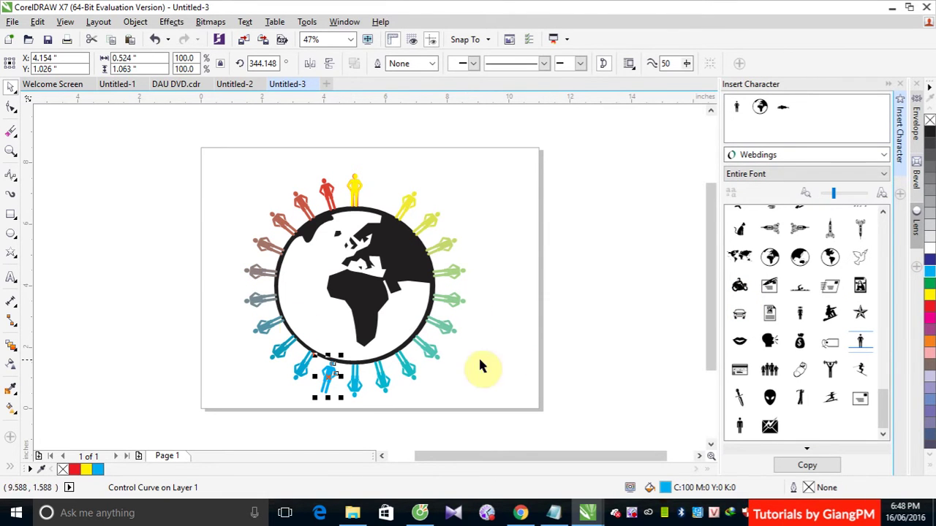
left_click(123, 128)
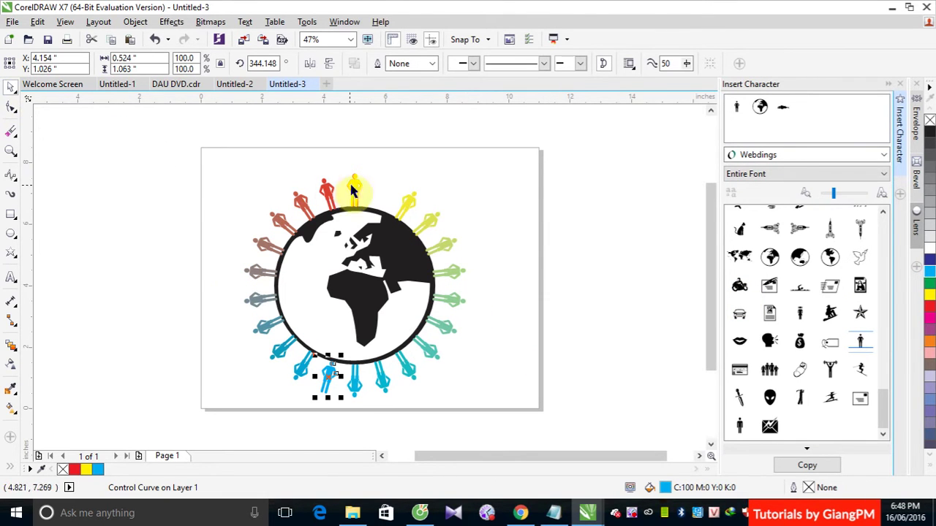
left_click_drag(353, 183, 386, 182)
left_click(376, 191)
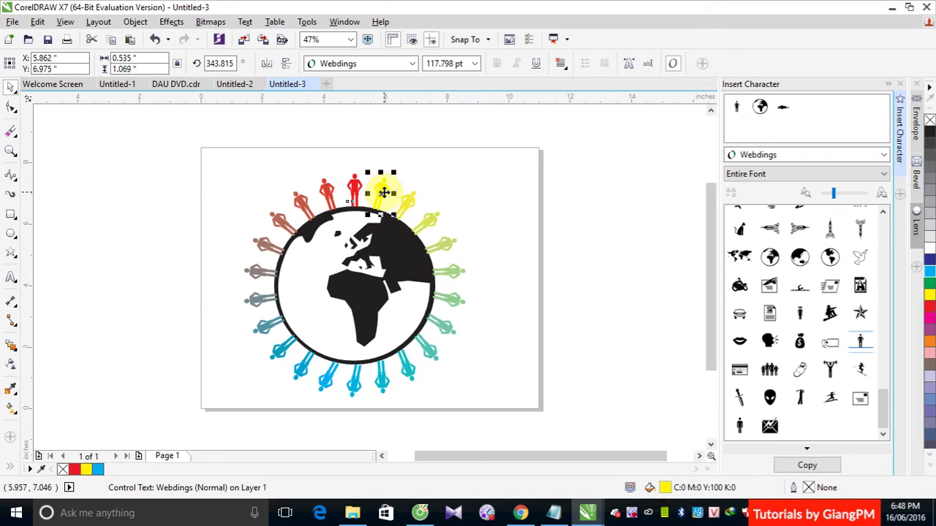
- Try to rotate the cyan figure near the ring's lowest point, and undo the rotation
left_click(324, 385)
left_click(324, 375)
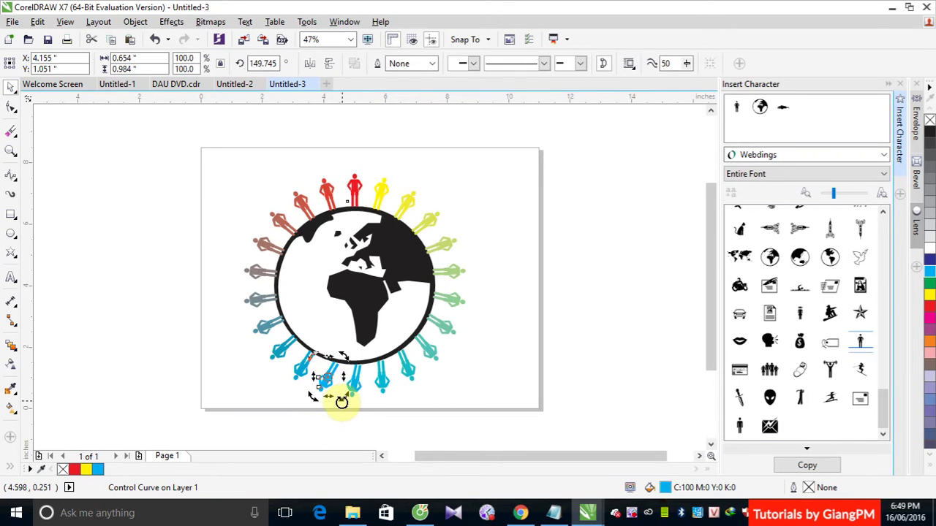
mouse_move(340, 401)
left_mouse_down()
mouse_move(386, 382)
mouse_move(354, 411)
left_mouse_up()
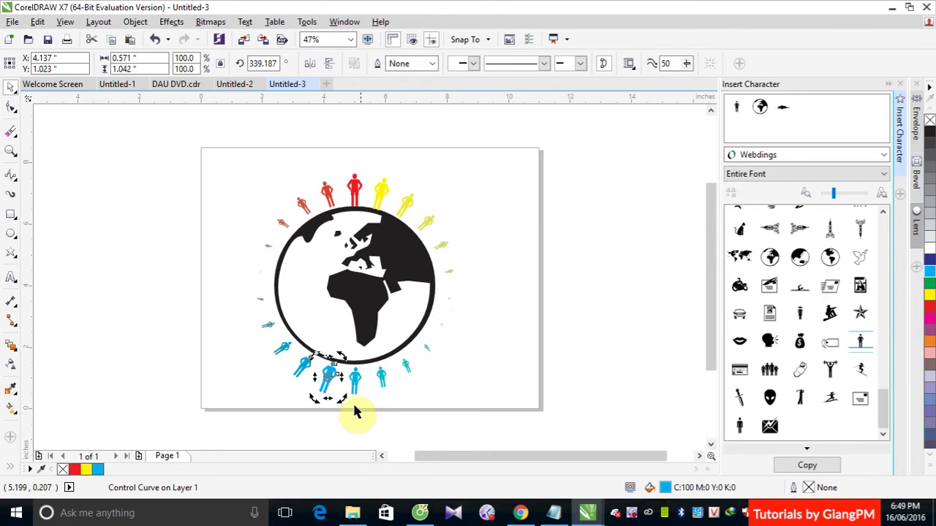
key("ctrl+z")
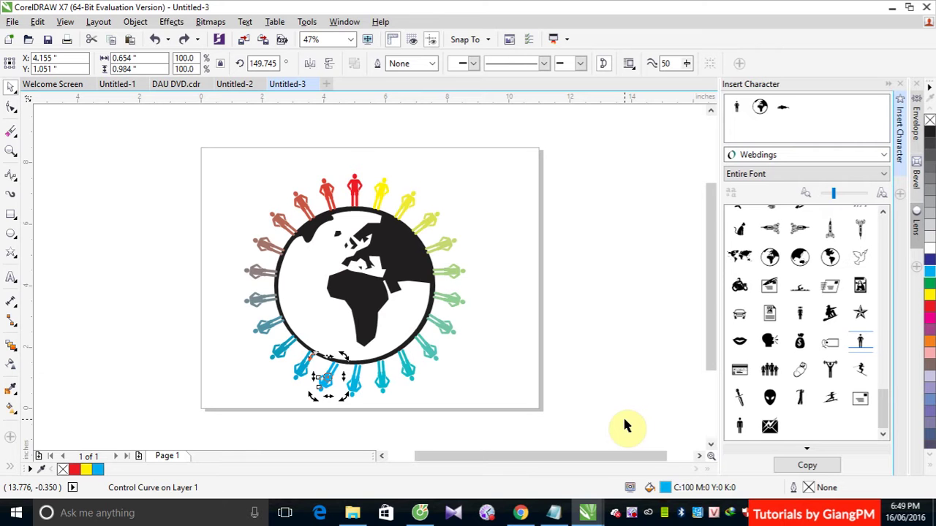
- Create a new landscape Letter document and draw a circle about 0.94 inches wide in the page's upper-left corner
left_click(8, 43)
left_click(476, 396)
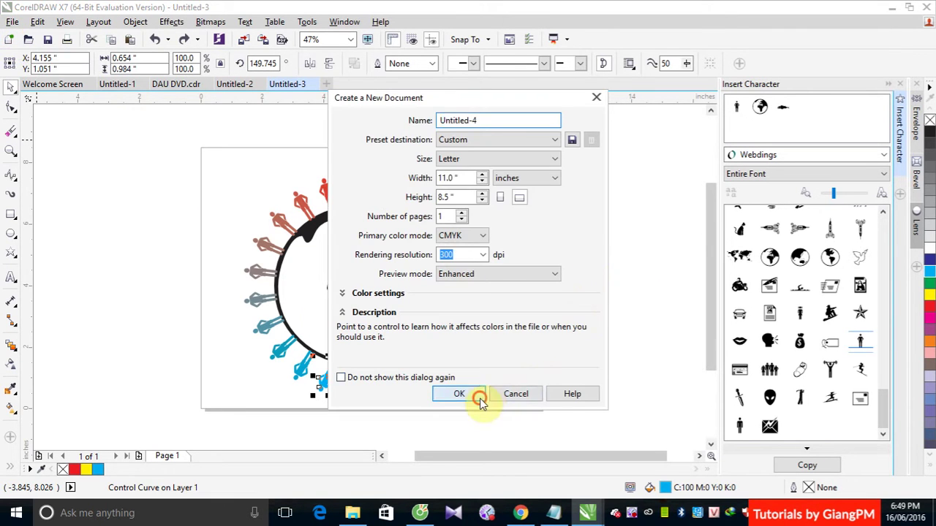
left_click(11, 233)
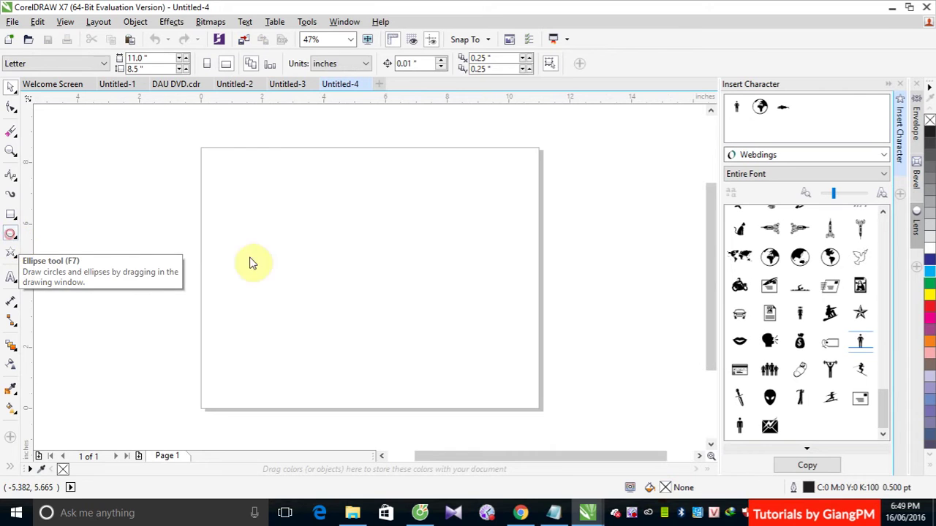
left_click_drag(209, 167, 248, 205)
left_click(10, 87)
left_click(363, 248)
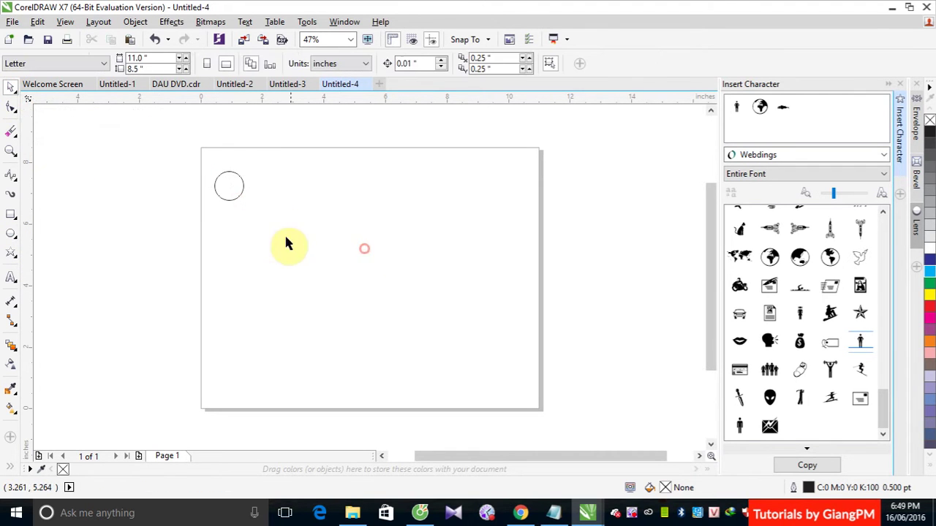
- Apply an elliptical fountain fill to the small circle, with white at the center and black at the edge
left_click(228, 202)
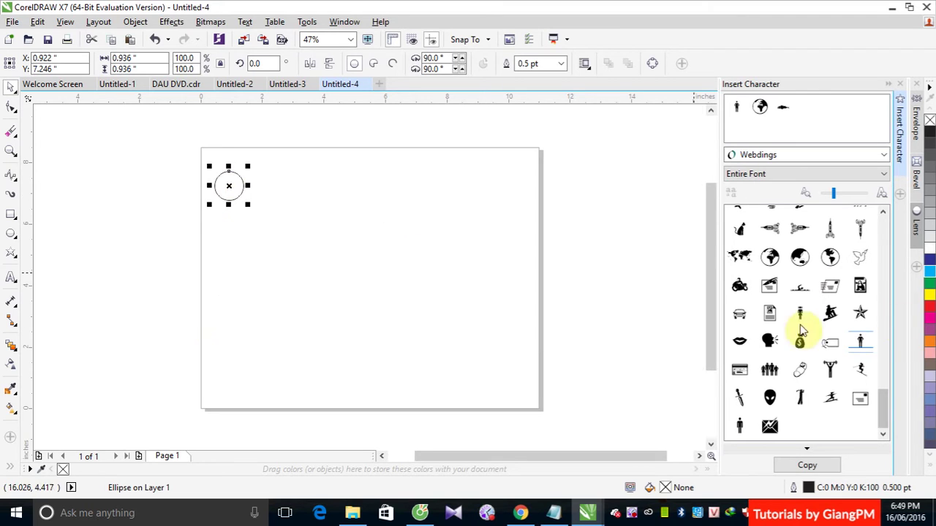
left_click(11, 410)
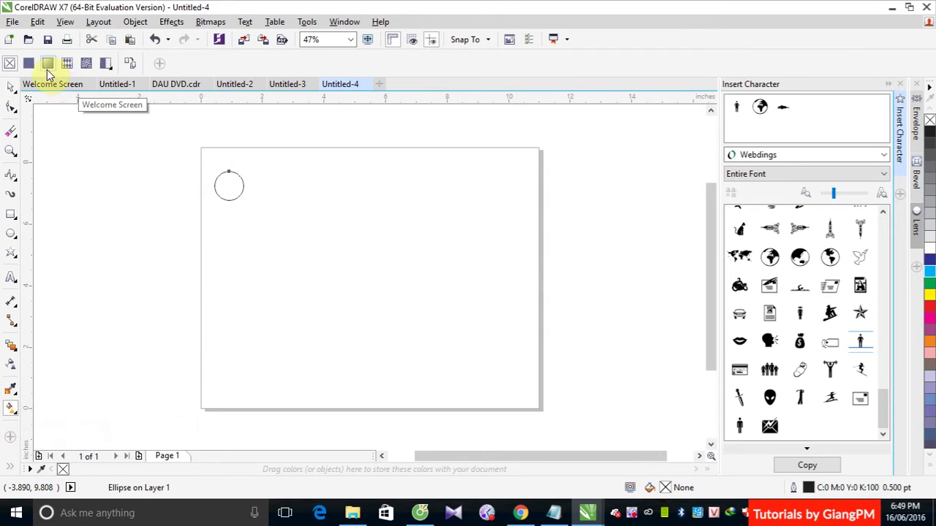
left_click(47, 66)
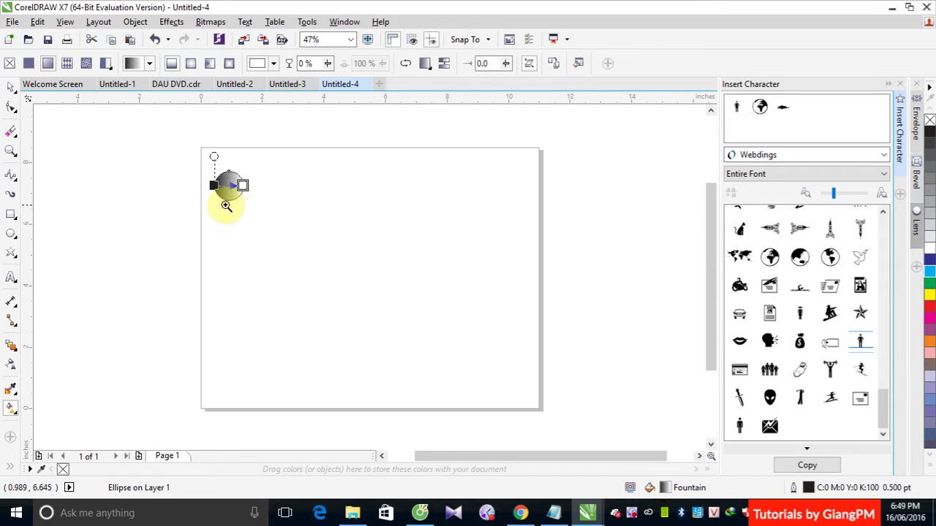
scroll(202, 168, "up", 4)
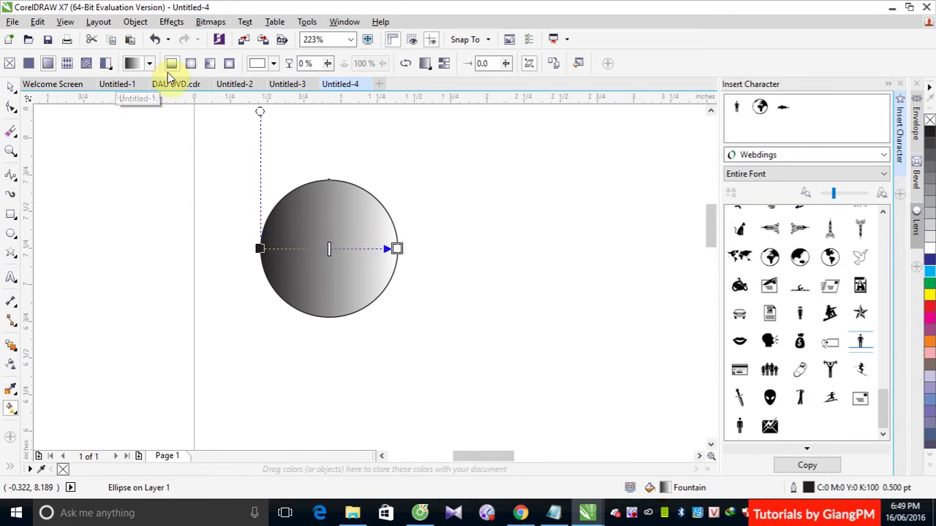
left_click(191, 64)
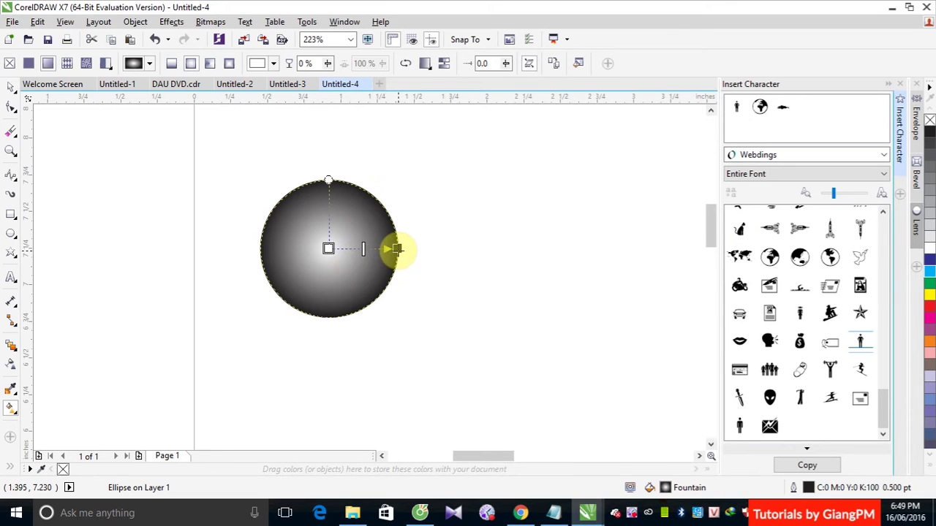
- Change the edge color of the circle's fountain fill to teal green in the CMYK color model
left_click(396, 249)
left_click(356, 270)
left_click(481, 384)
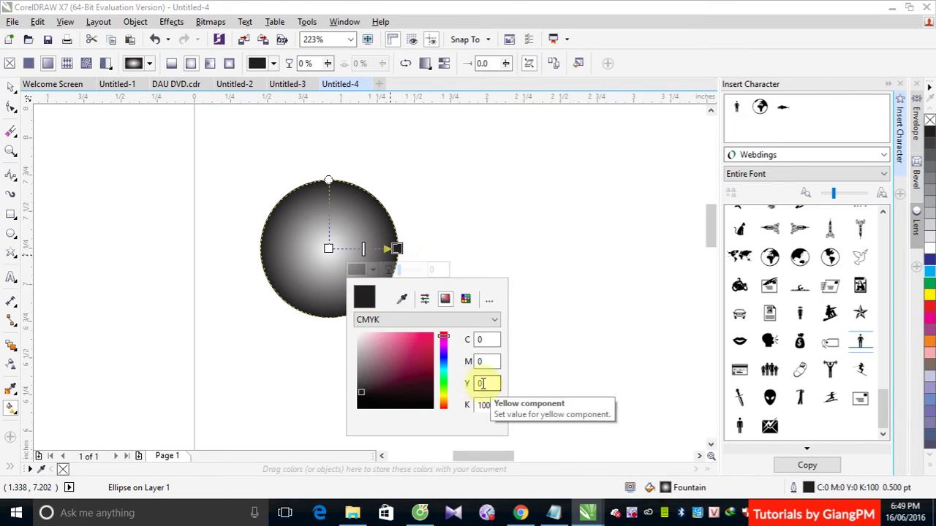
left_click(443, 376)
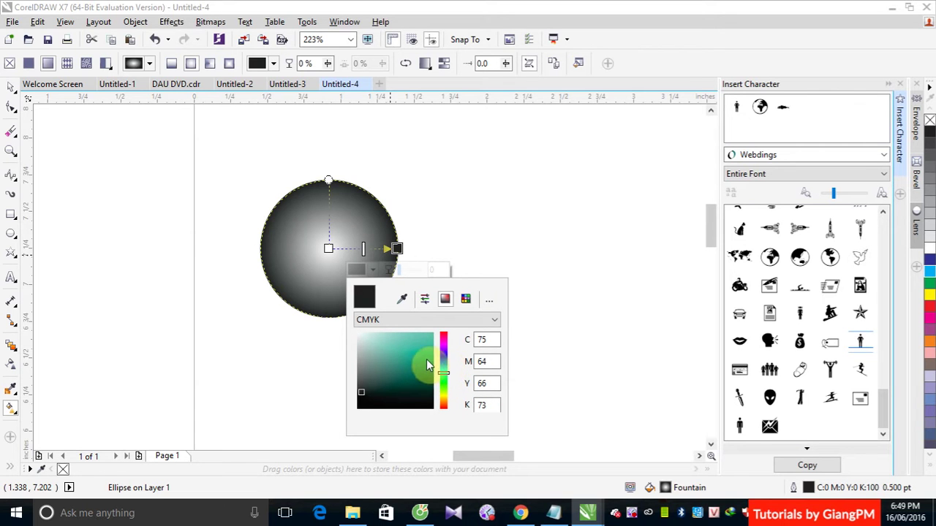
left_click(428, 361)
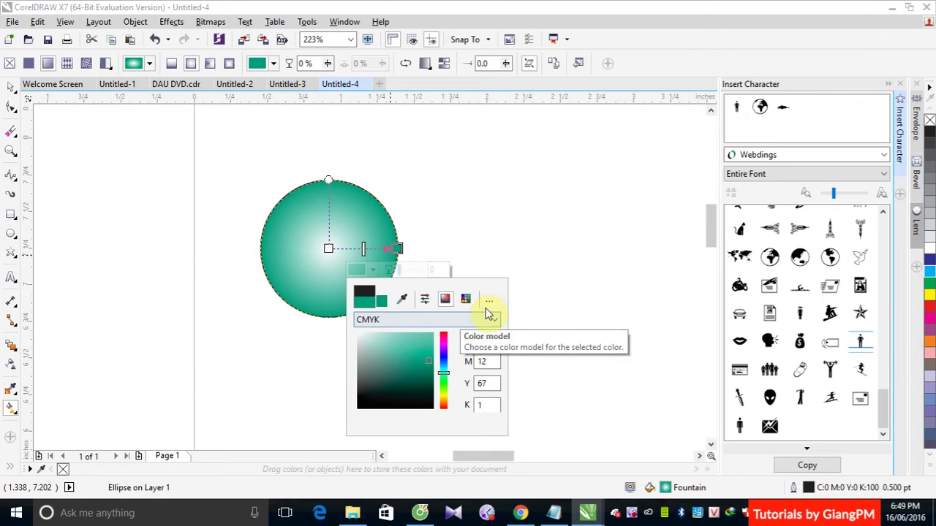
left_click(407, 138)
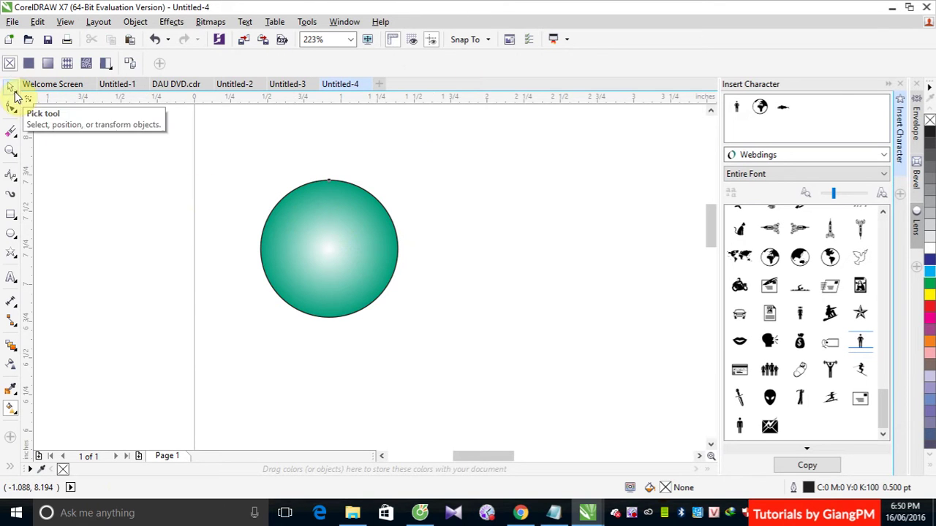
- Remove the outline from the teal gradient circle
left_click(14, 91)
left_click(315, 232)
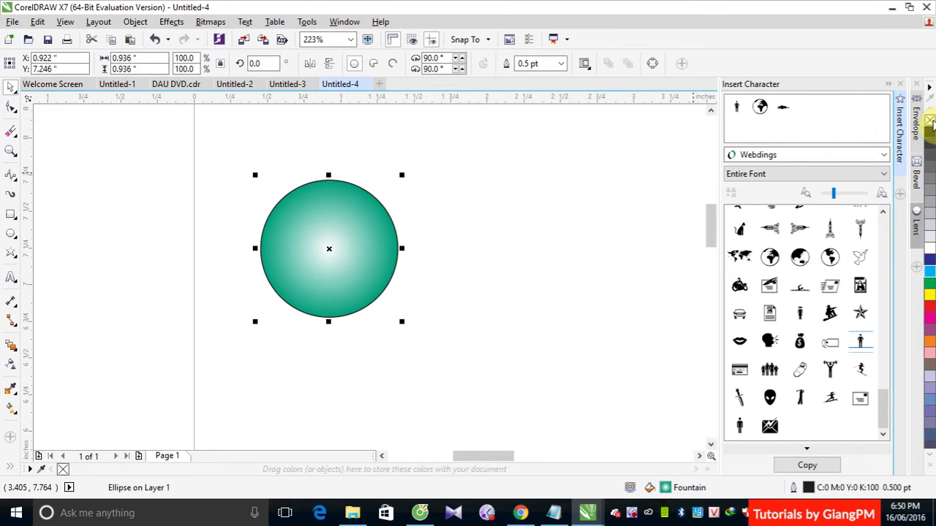
right_click(929, 119)
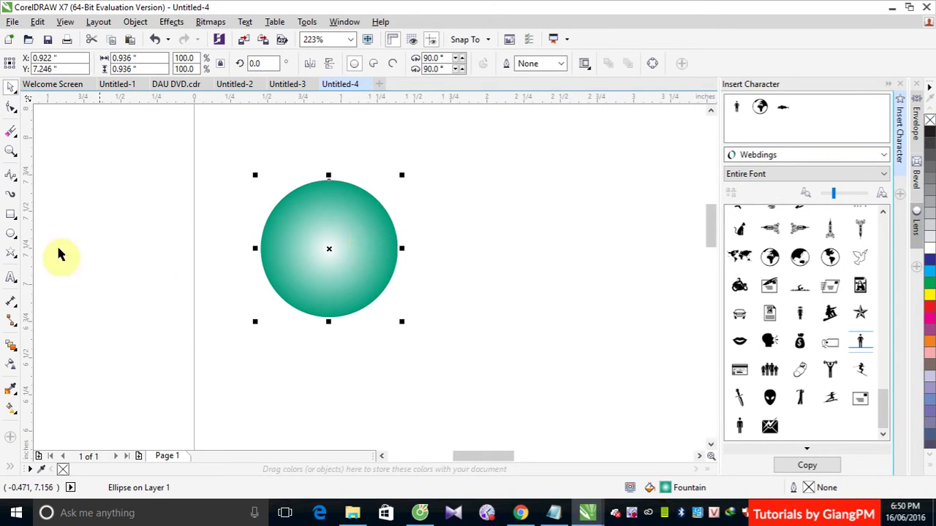
- Place a copy of the teal circle about 15 inches to its right and blend the two circles with 20 steps
scroll(40, 187, "down", 2)
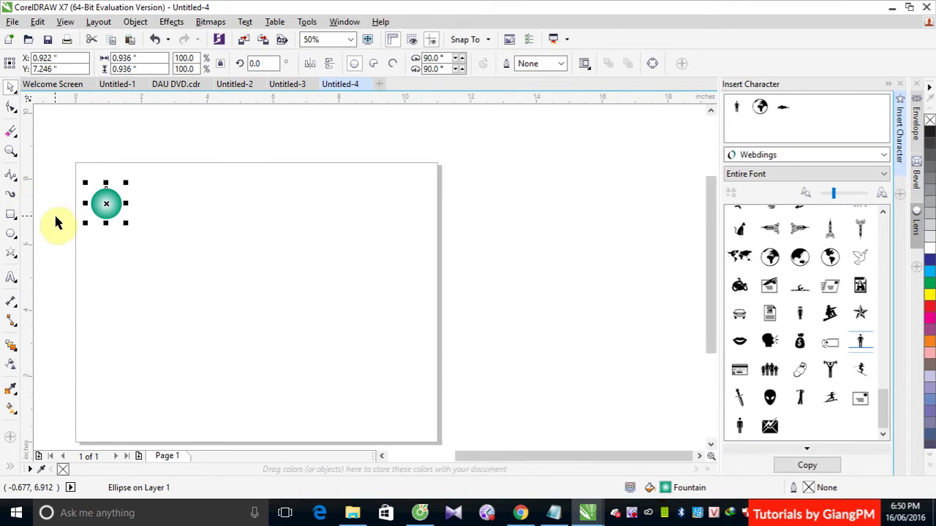
left_click_drag(115, 209, 609, 210)
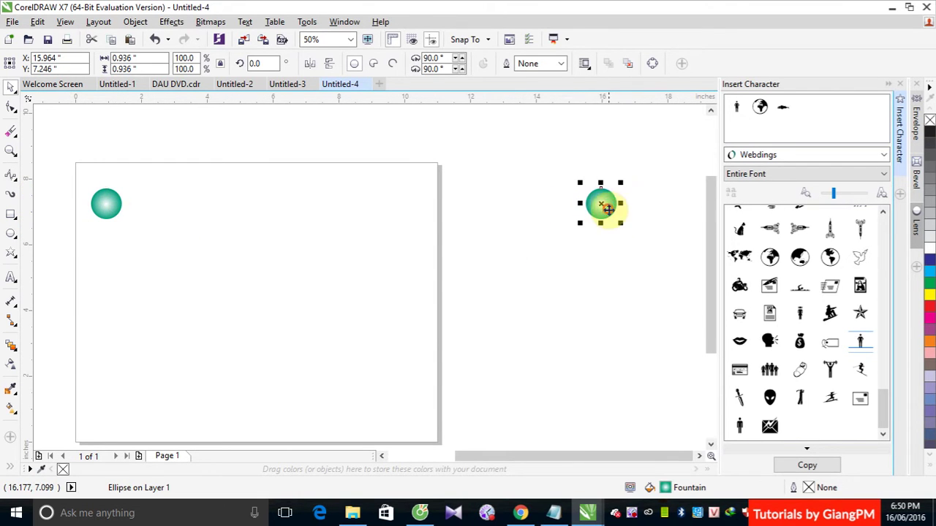
left_click(11, 343)
left_click_drag(117, 203, 601, 204)
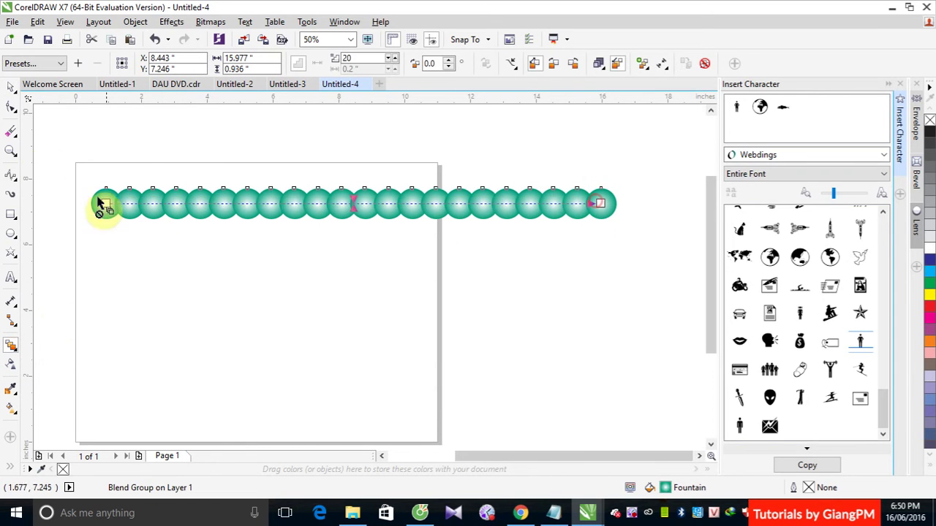
- Draw a circle about 4.67 inches wide below the row of blended circles as a path
left_click(11, 87)
left_click(10, 234)
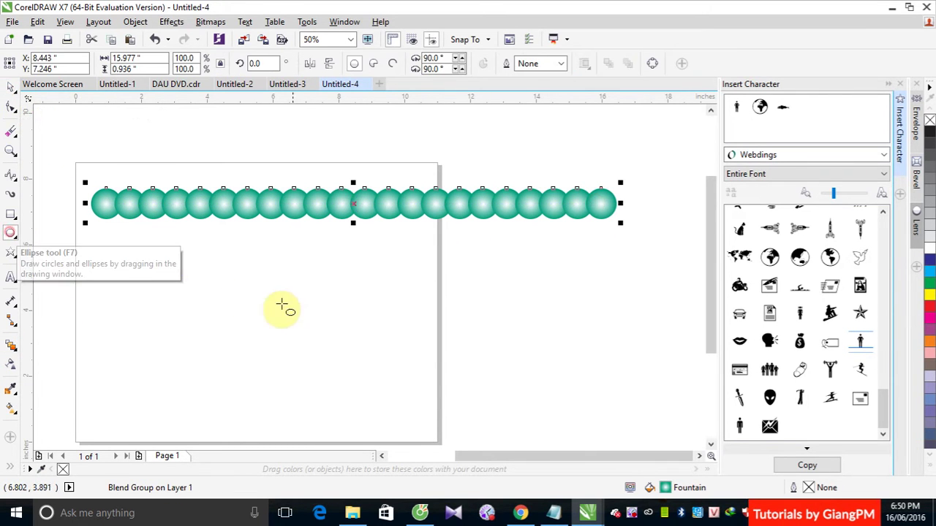
left_click_drag(226, 272, 387, 434)
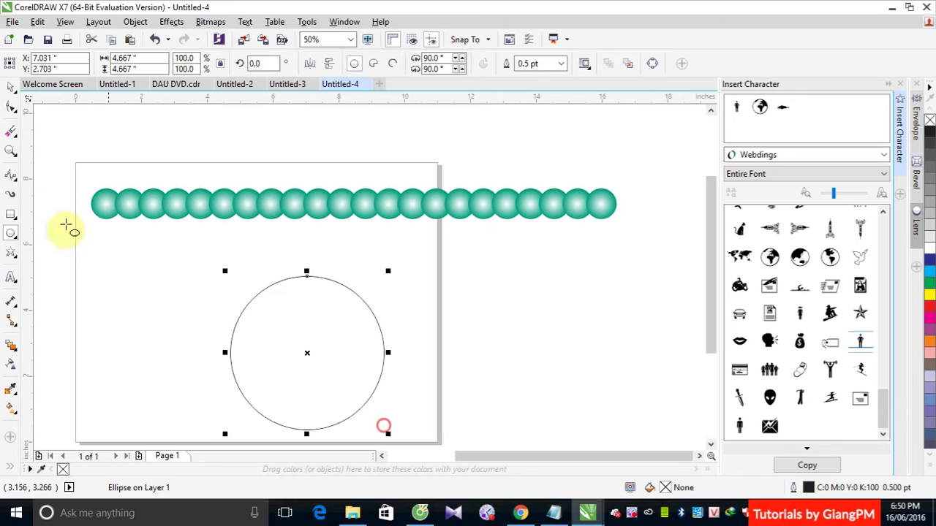
- Set the large circle as the new path of the teal circle blend
left_click(13, 93)
left_click(292, 204)
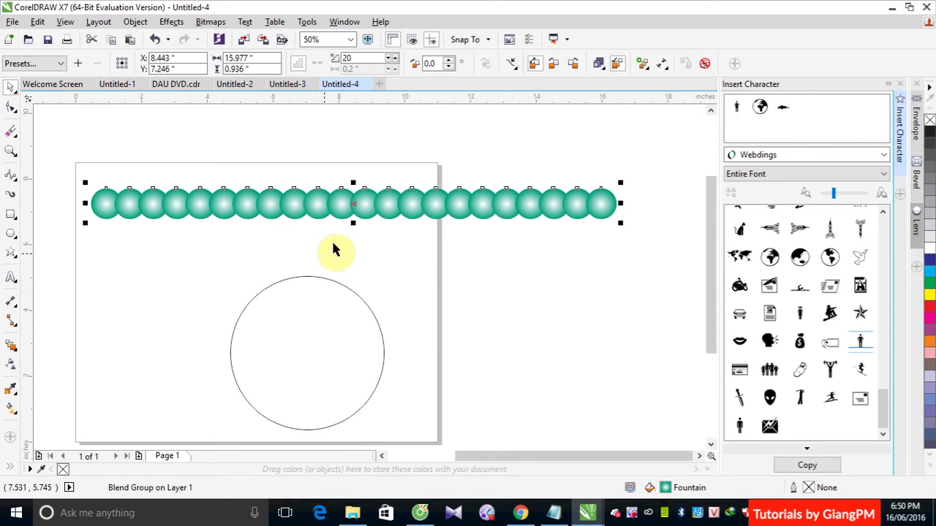
left_click(512, 74)
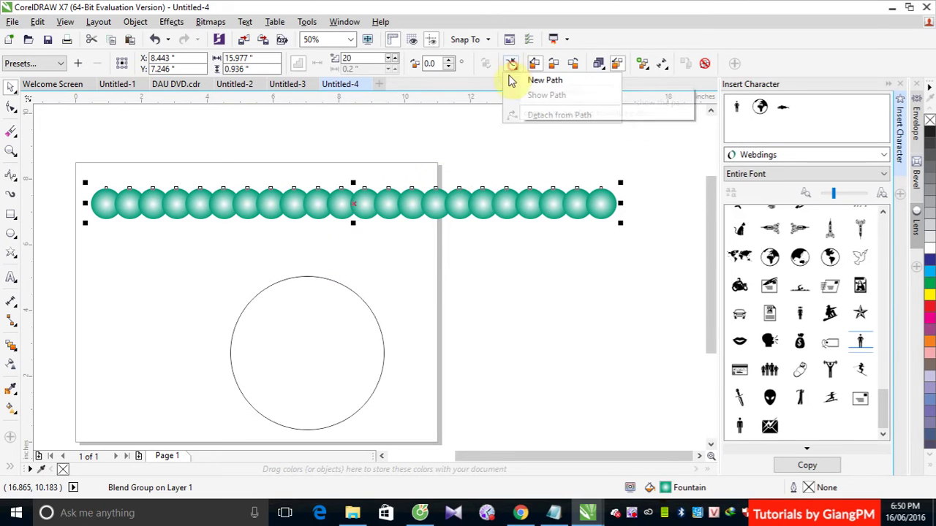
left_click(553, 78)
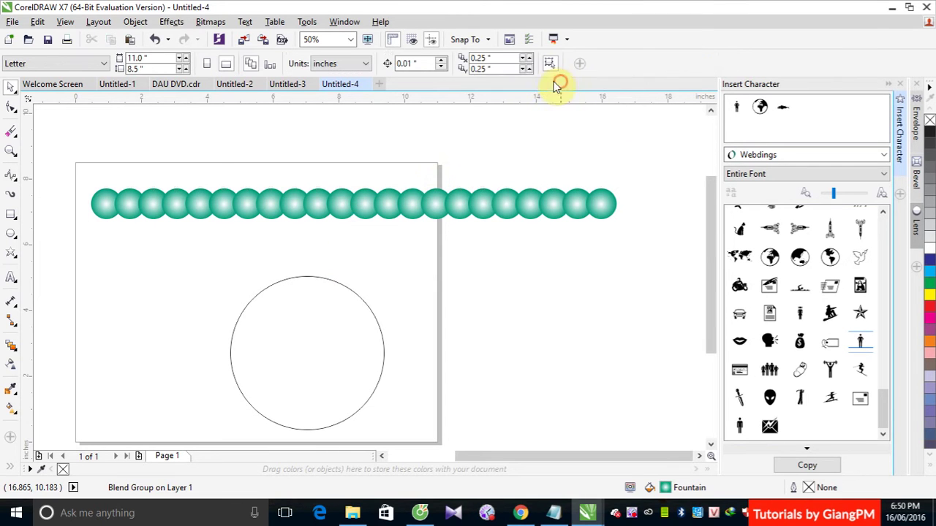
left_click(329, 278)
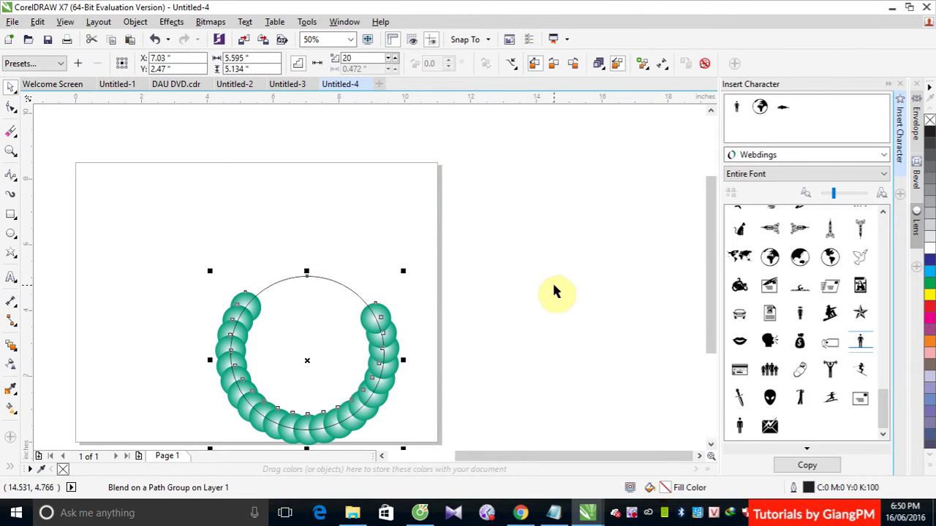
- Spread the teal circle blend along the full circular path and deselect it
left_click(642, 63)
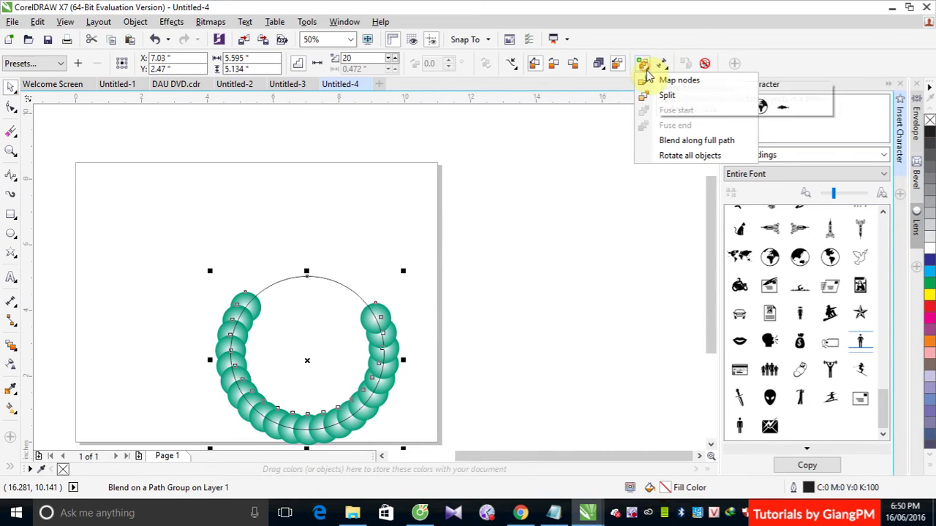
left_click(677, 143)
left_click(461, 268)
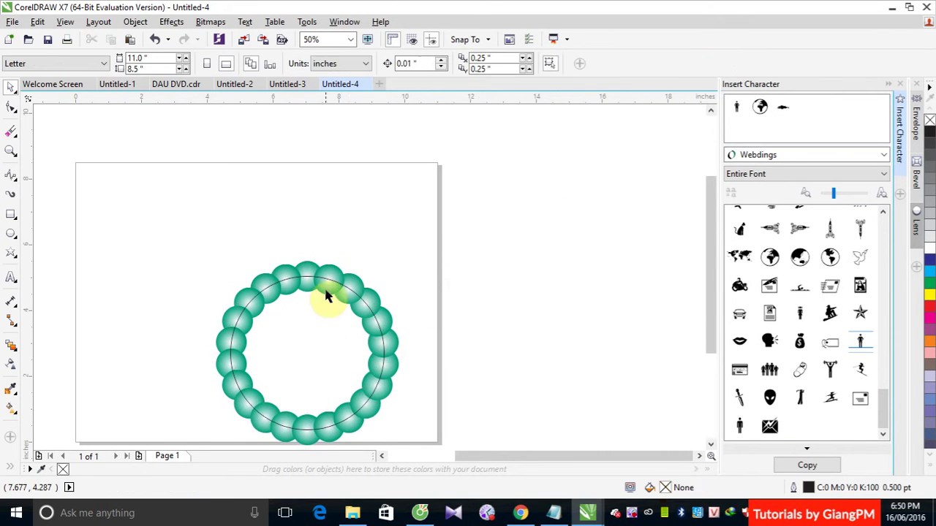
- Remove the outline from the path circle beneath the ring of teal circles and deselect it
left_click(405, 226)
left_click(348, 293)
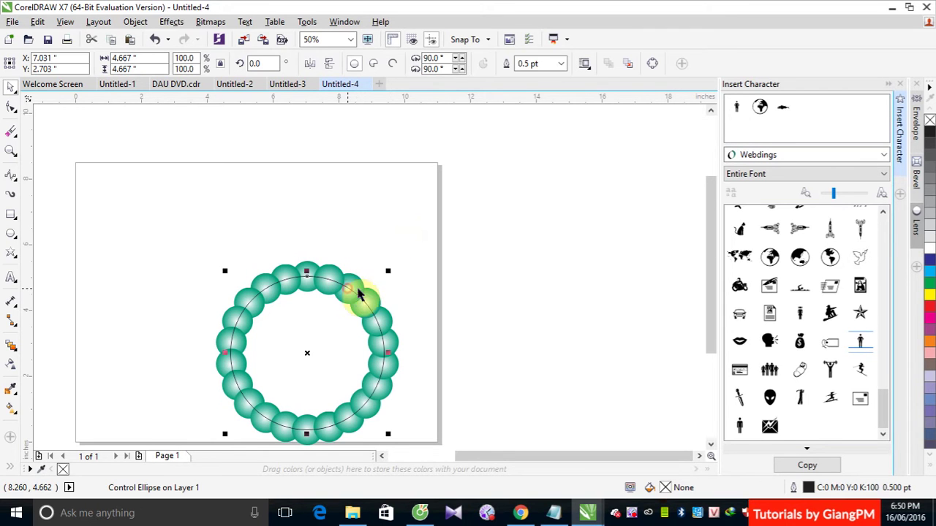
right_click(929, 119)
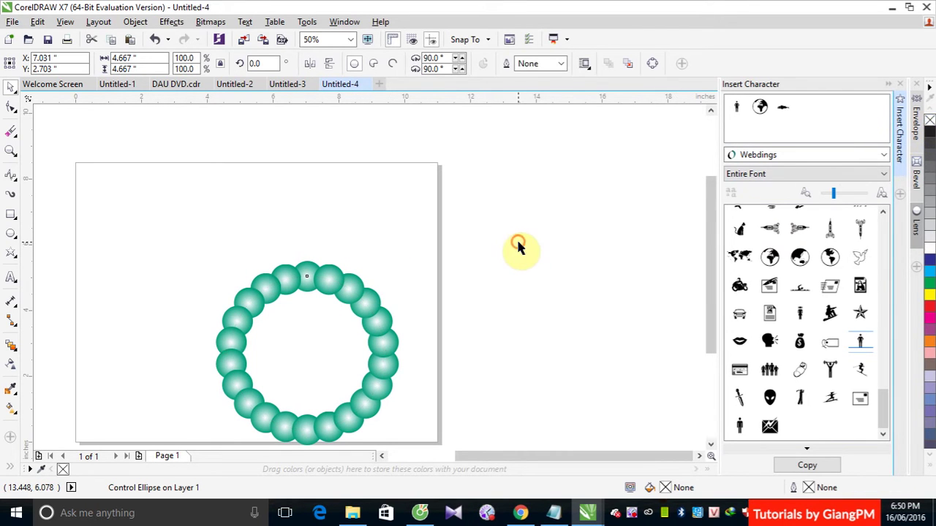
left_click(516, 240)
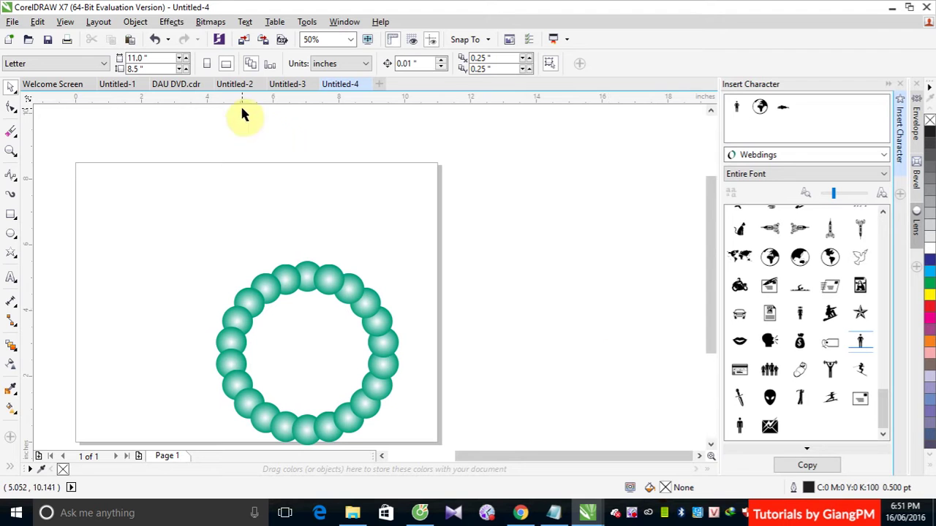
- Draw an open wavy B-Spline curve about 13.65 inches wide above the ring of teal circles
left_click(11, 176)
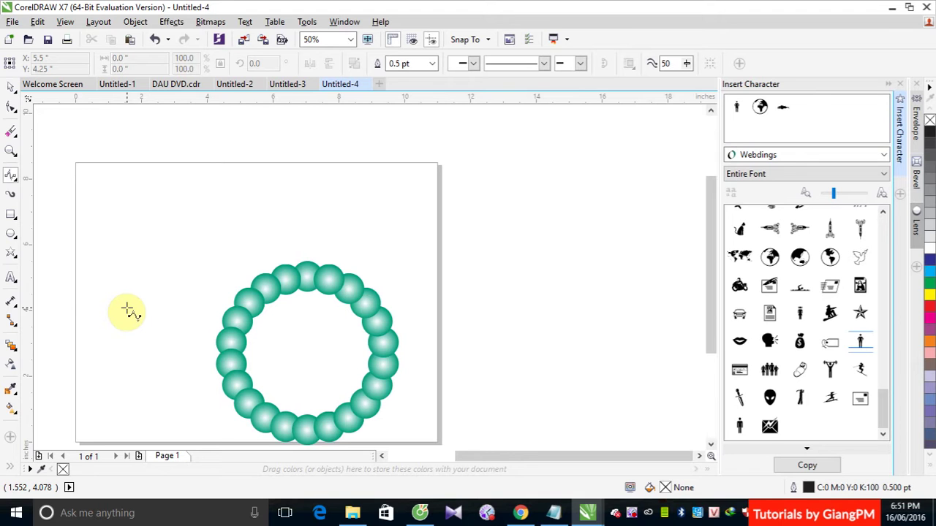
left_click(104, 280)
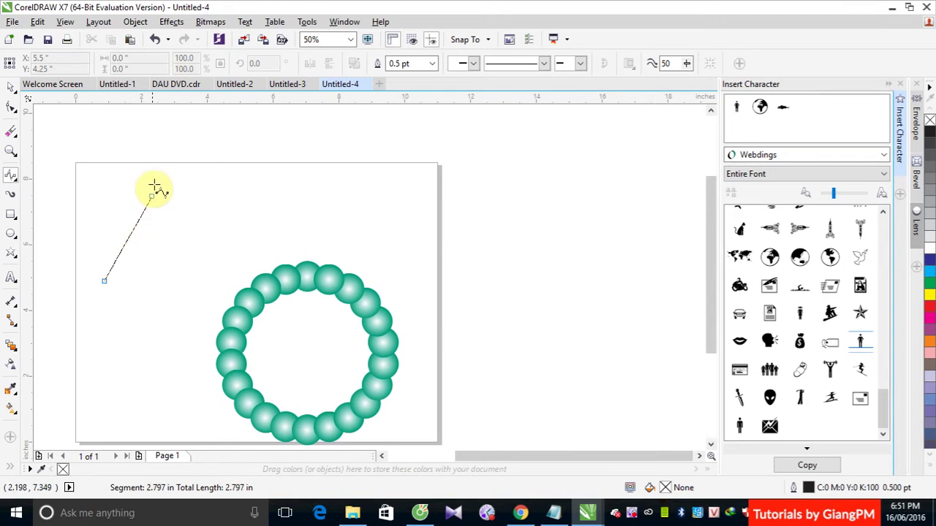
left_click(114, 173)
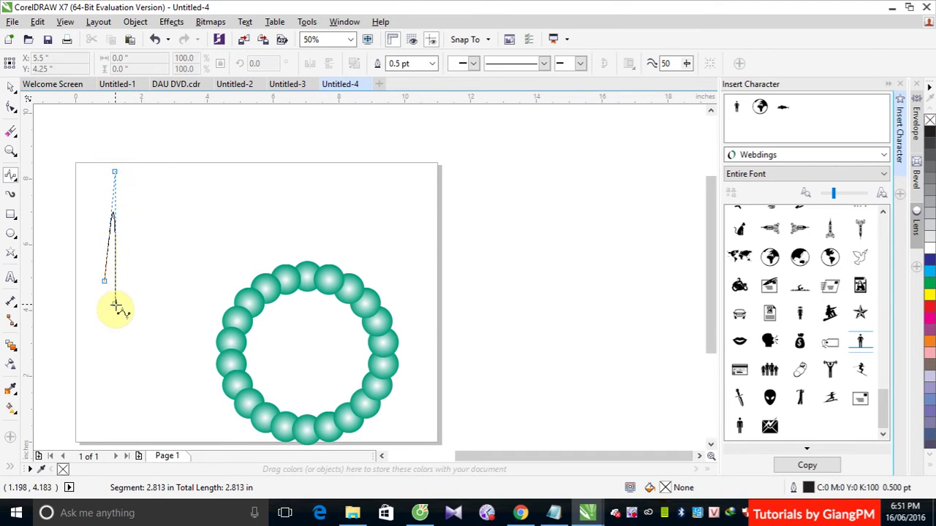
left_click_drag(115, 320, 141, 334)
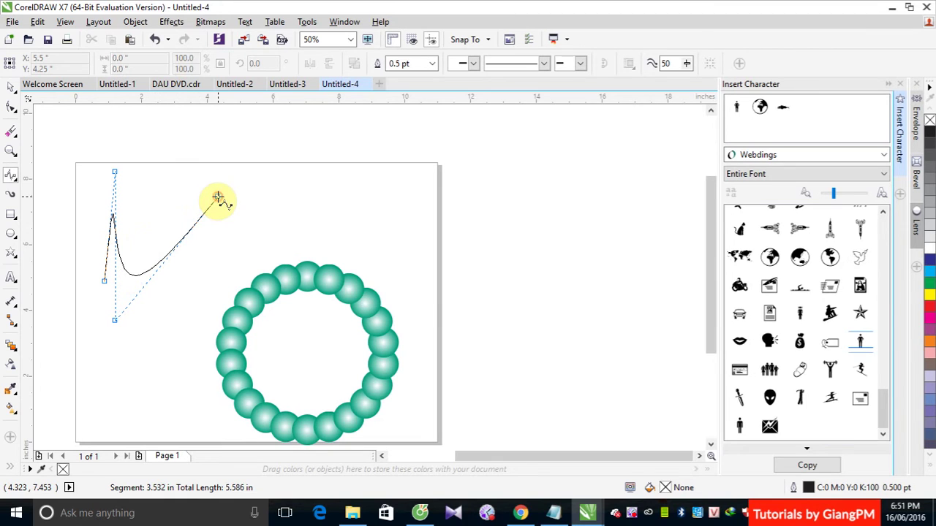
left_click(217, 198)
left_click(444, 300)
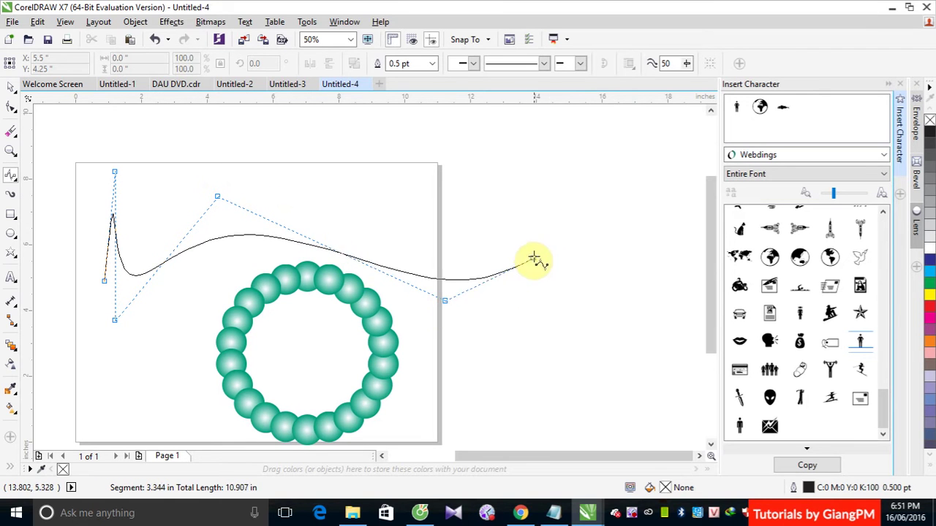
double_click(554, 199)
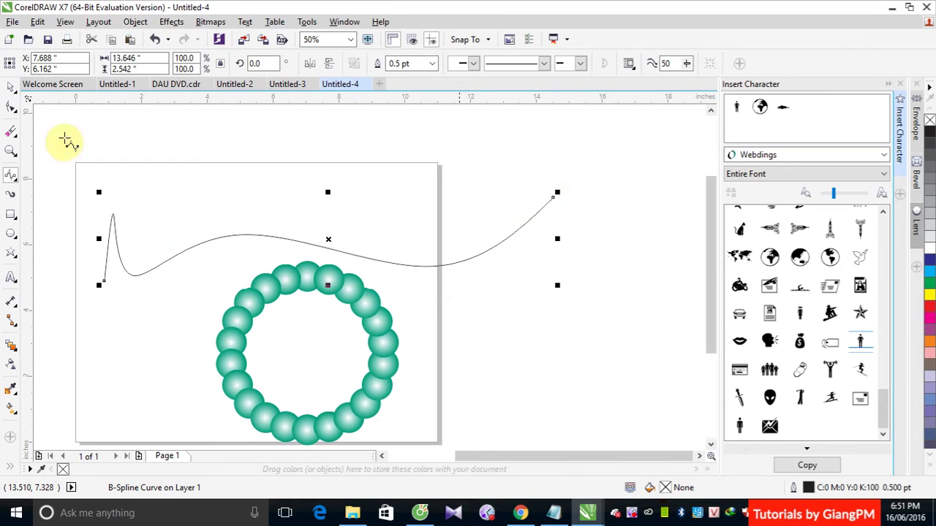
- Draw a circle about 0.46 inches wide above the wavy curve, fill it red and remove its outline
left_click(11, 234)
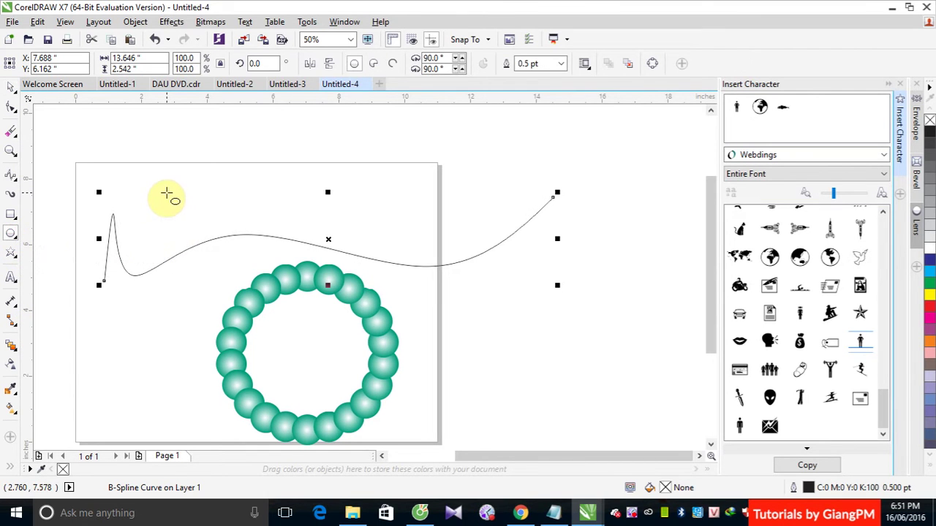
left_click_drag(172, 194, 174, 206)
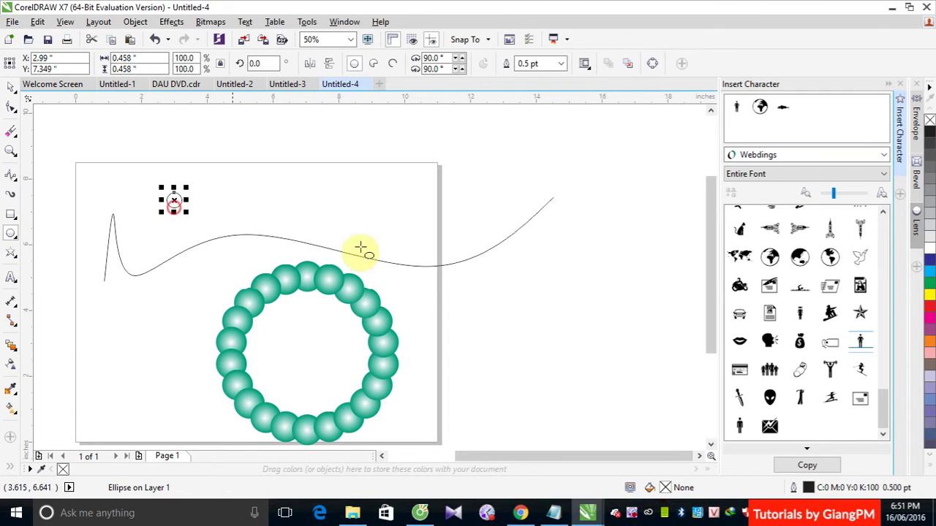
left_click(930, 308)
left_click(11, 86)
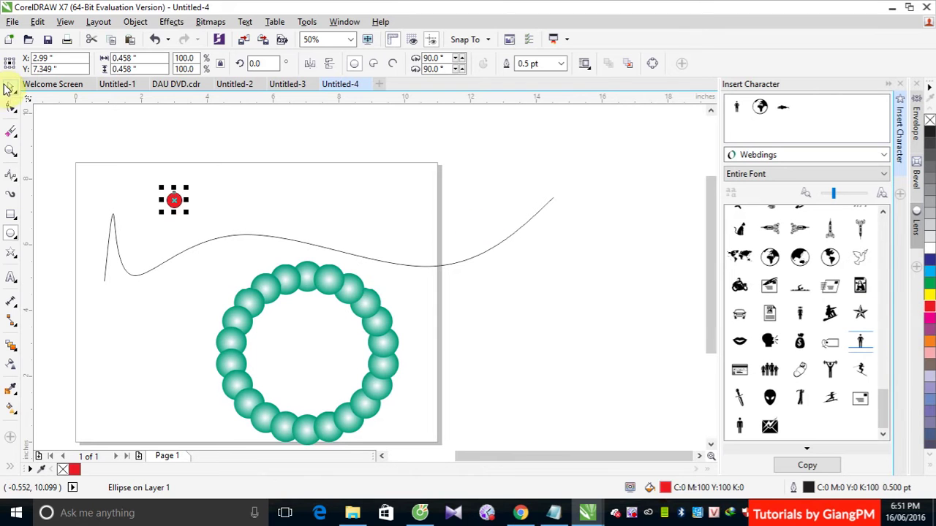
right_click(930, 121)
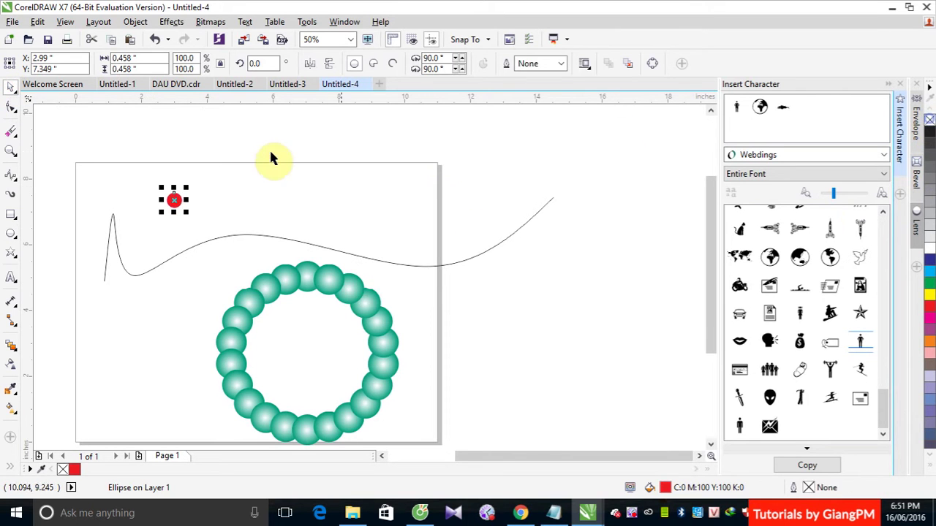
left_click(270, 151)
- Place a copy of the red circle near the curve's right end and blend the two circles in 20 steps
left_click_drag(173, 201, 516, 183)
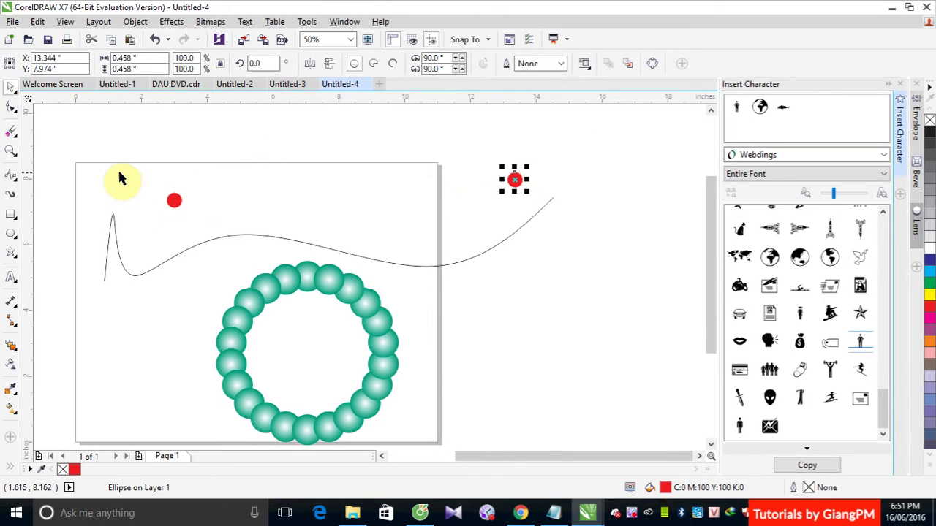
left_click(11, 345)
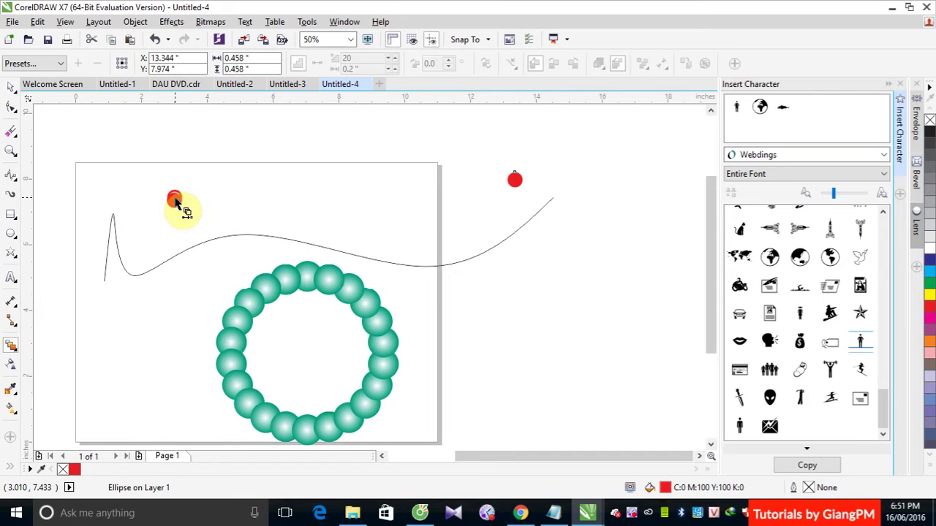
left_click_drag(183, 207, 515, 184)
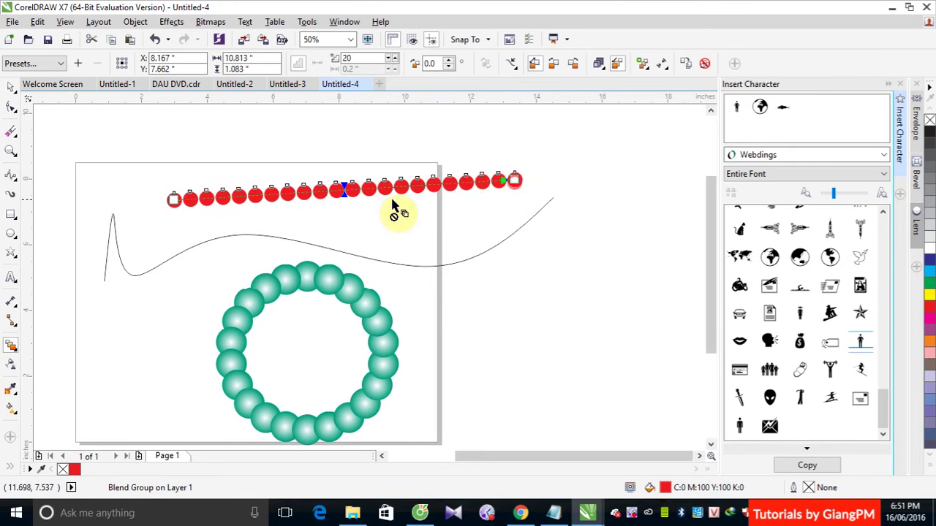
- Set the wavy curve as the new path of the red circle blend
left_click(11, 86)
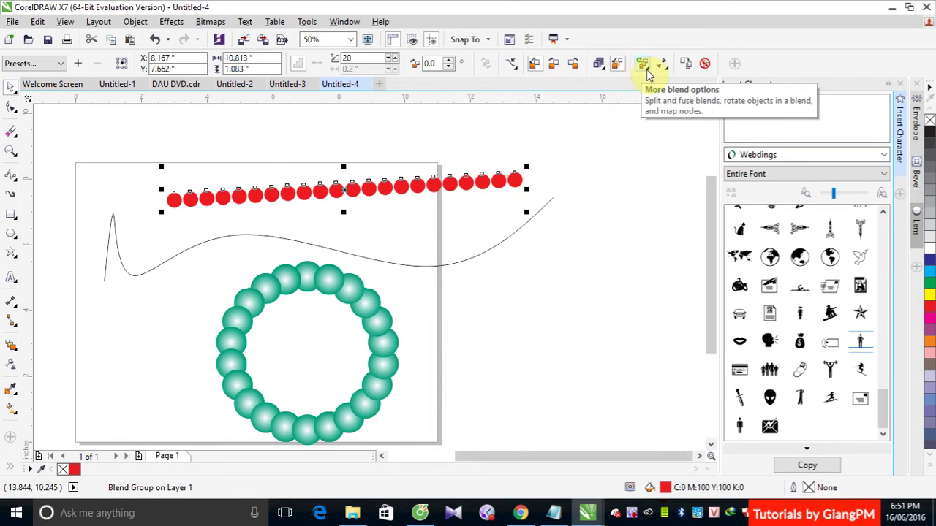
left_click(515, 64)
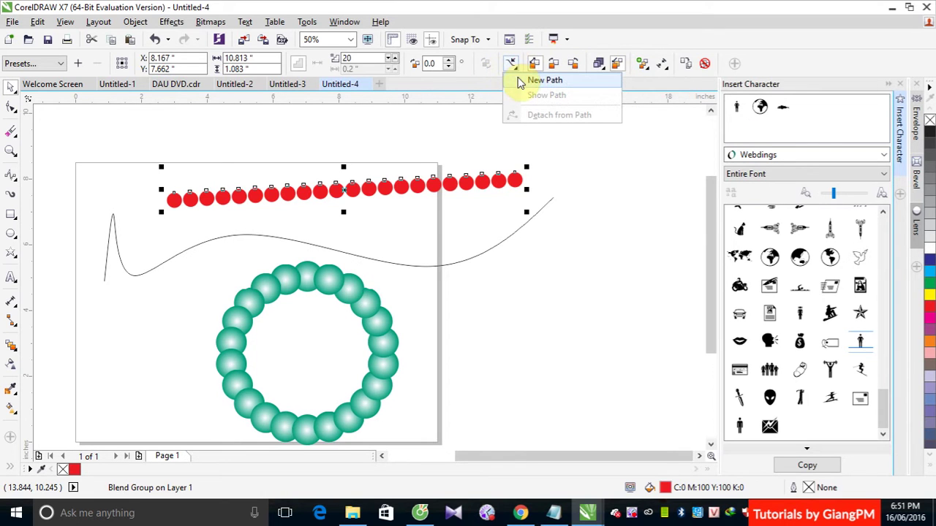
left_click(523, 86)
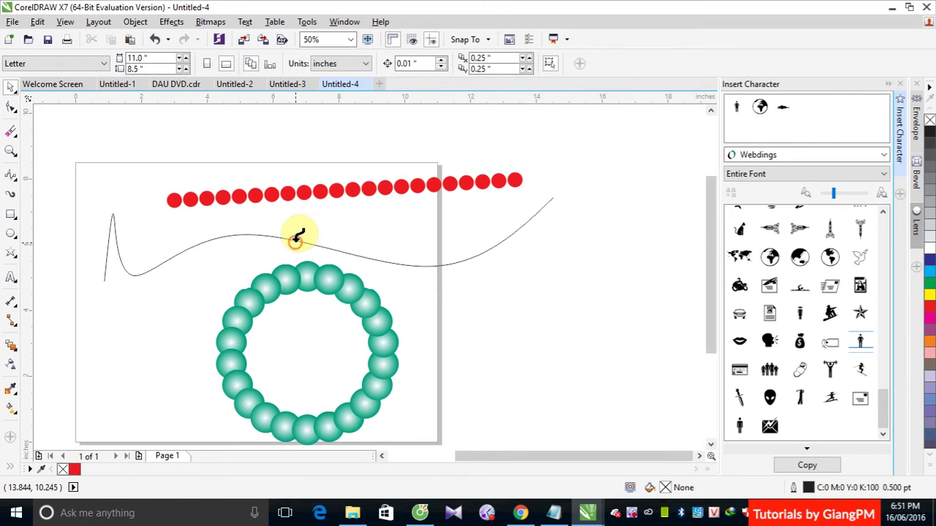
left_click(296, 237)
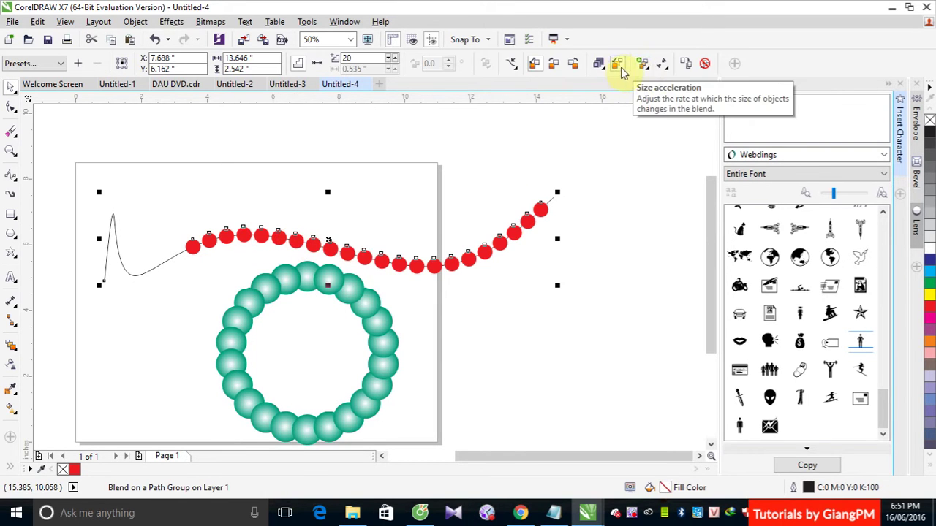
- Spread the red circle blend along the full curve and set its number of steps to 40
left_click(643, 66)
left_click(694, 140)
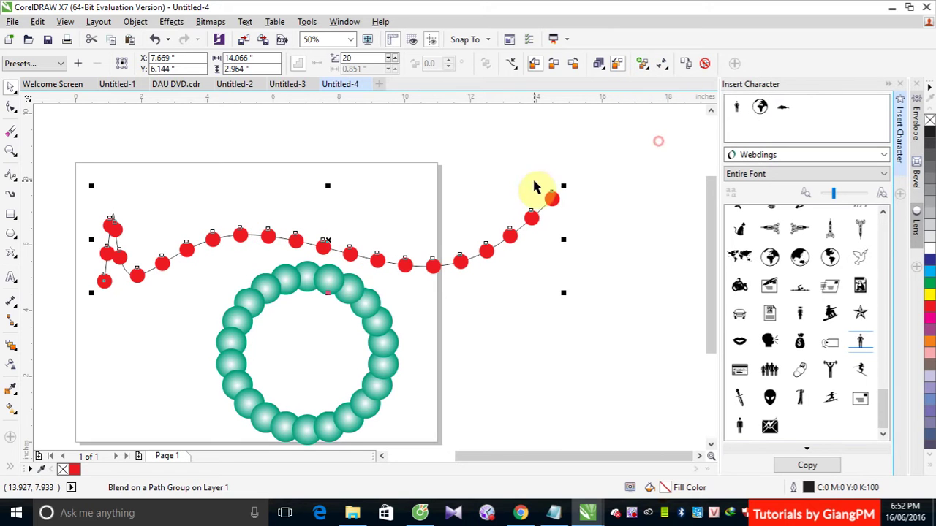
double_click(363, 59)
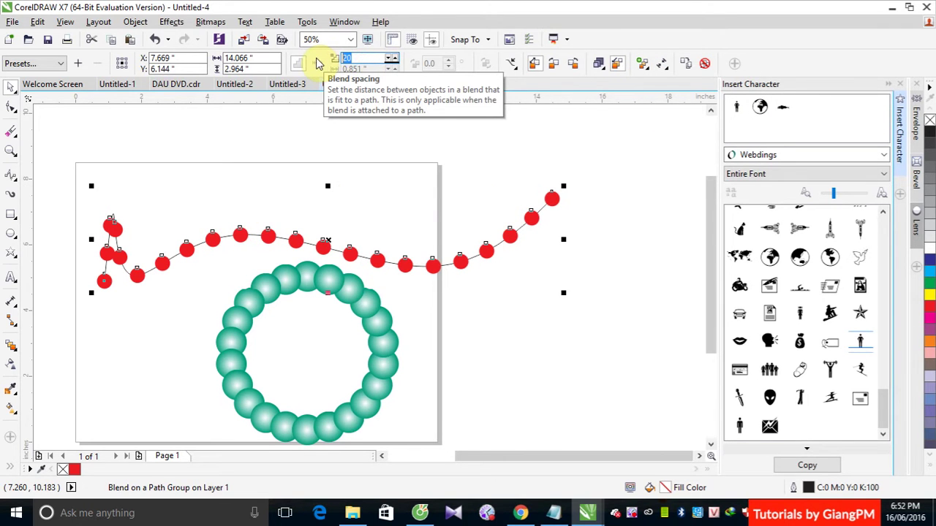
type("40")
key("Return")
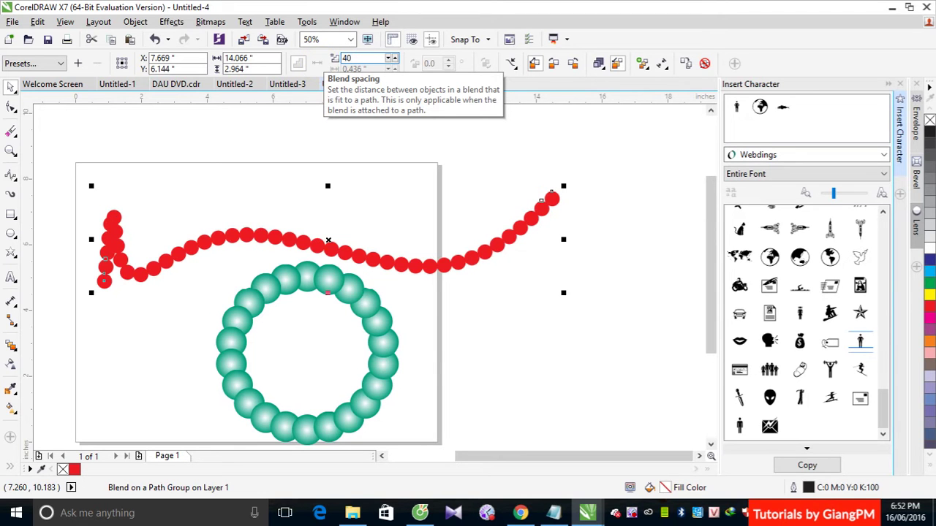
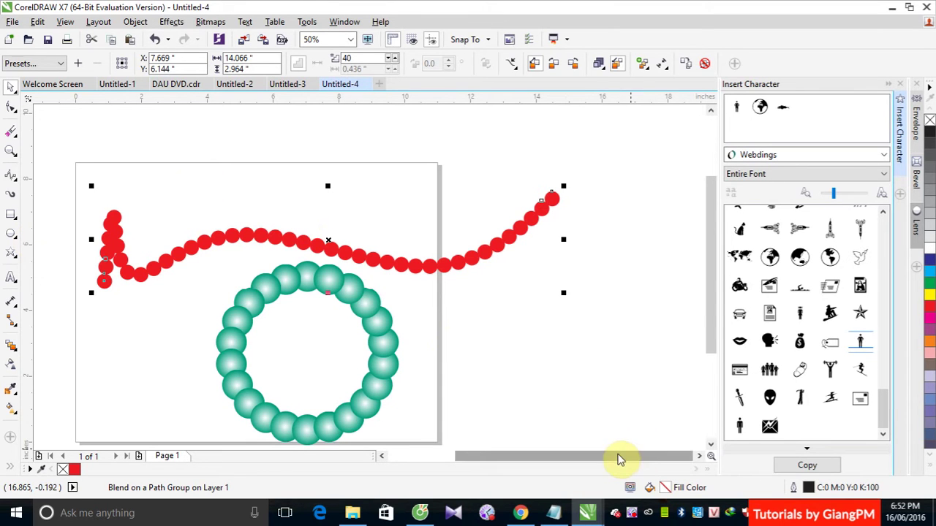
- Collapse the Insert Character docker and create a new landscape Letter document in CMYK at 300 dpi
left_click(900, 84)
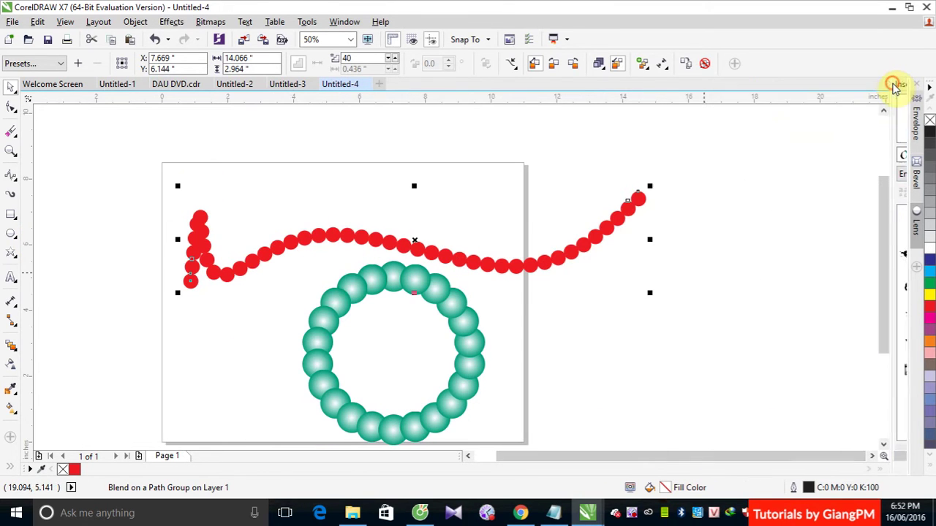
left_click(11, 233)
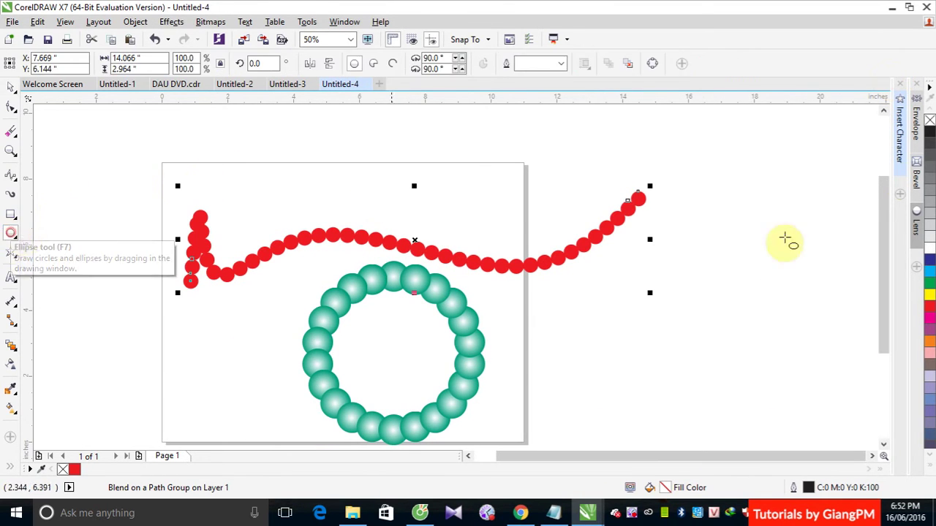
left_click(8, 39)
left_click(465, 393)
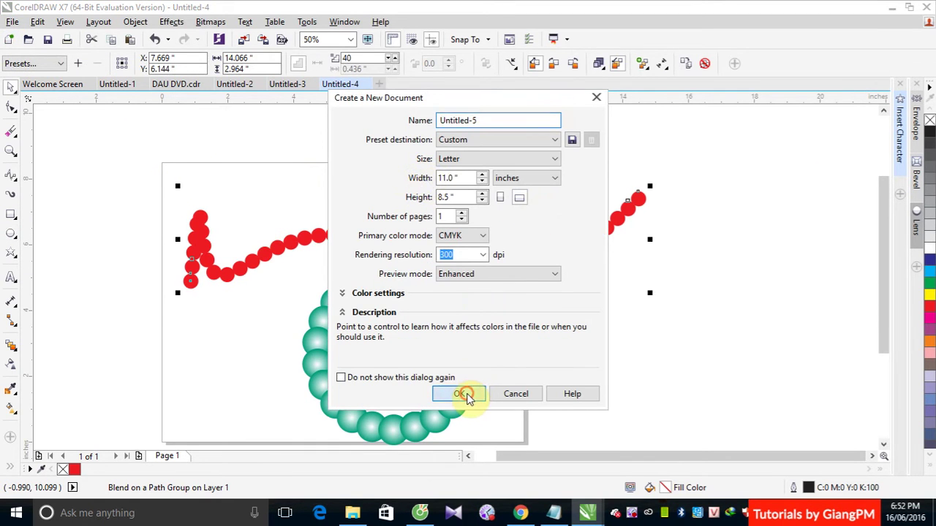
- Draw a circle about 0.87 inches wide at the page's top centre and place copies near both lower page corners
left_click(11, 233)
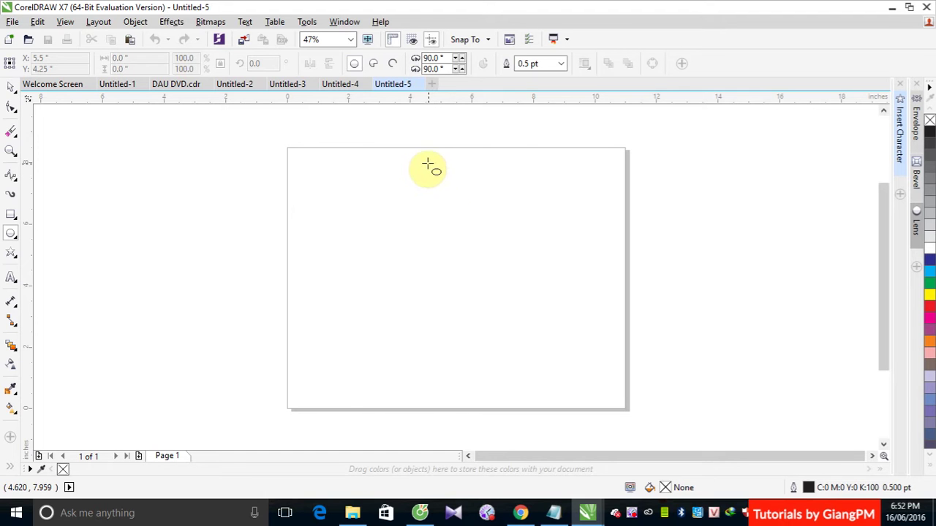
left_click_drag(426, 159, 551, 373)
left_click(11, 87)
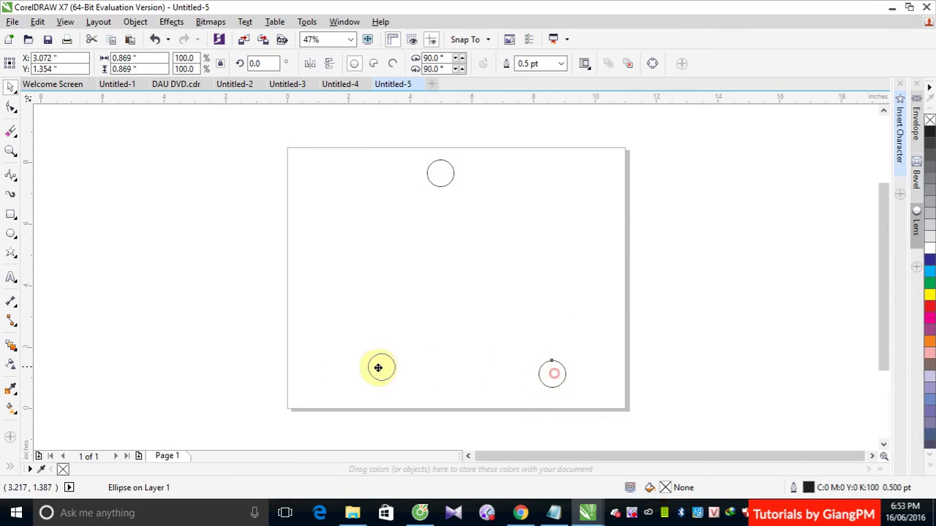
left_click_drag(338, 369, 333, 376)
- Fill the lower-left circle with magenta and remove its outline
left_click(929, 305)
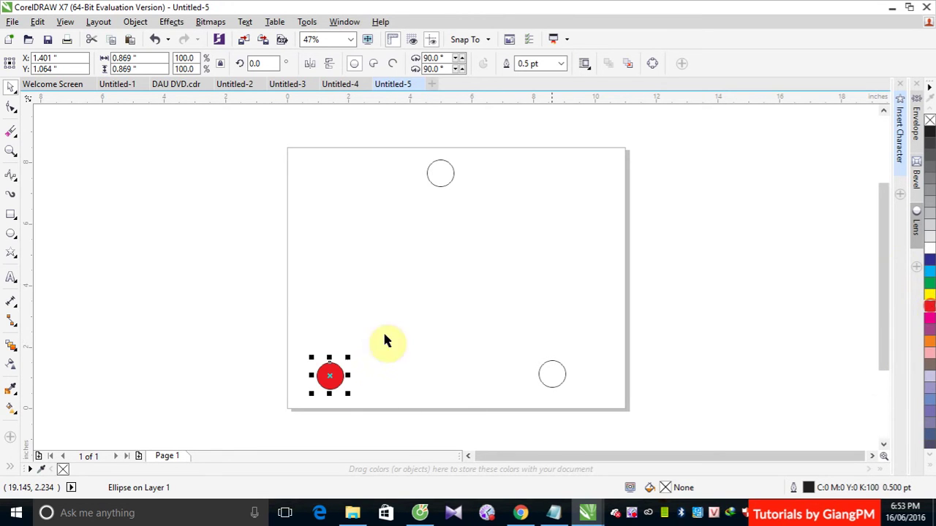
right_click(929, 120)
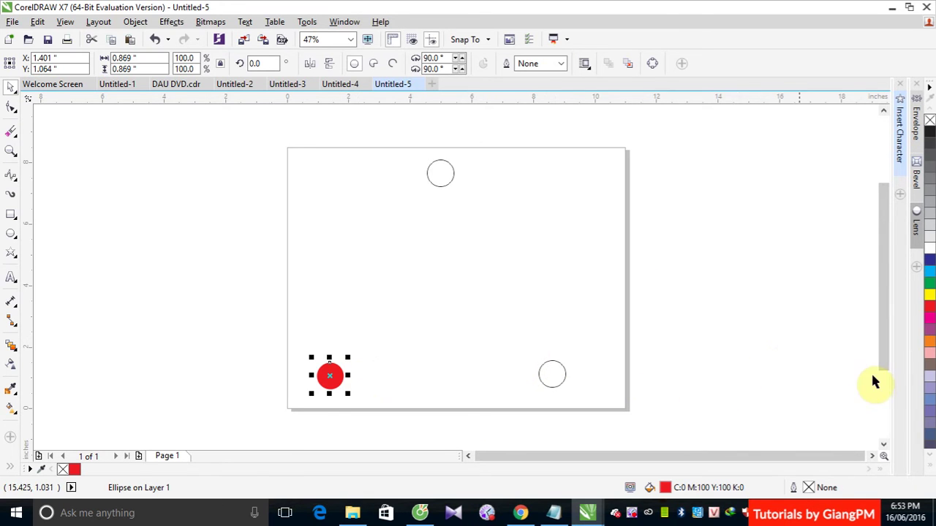
left_click(929, 324)
- Fill the lower-right circle with yellow and remove its outline
left_click(554, 381)
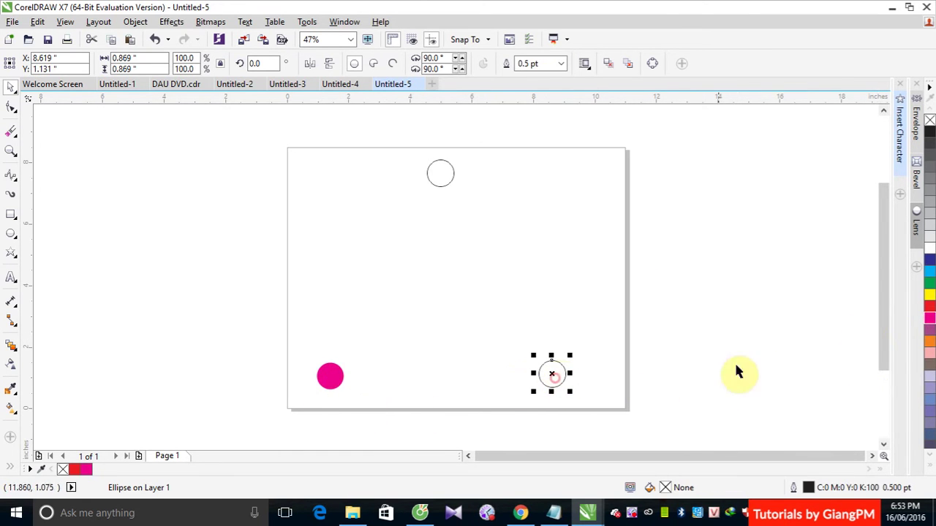
left_click_drag(927, 296, 550, 373)
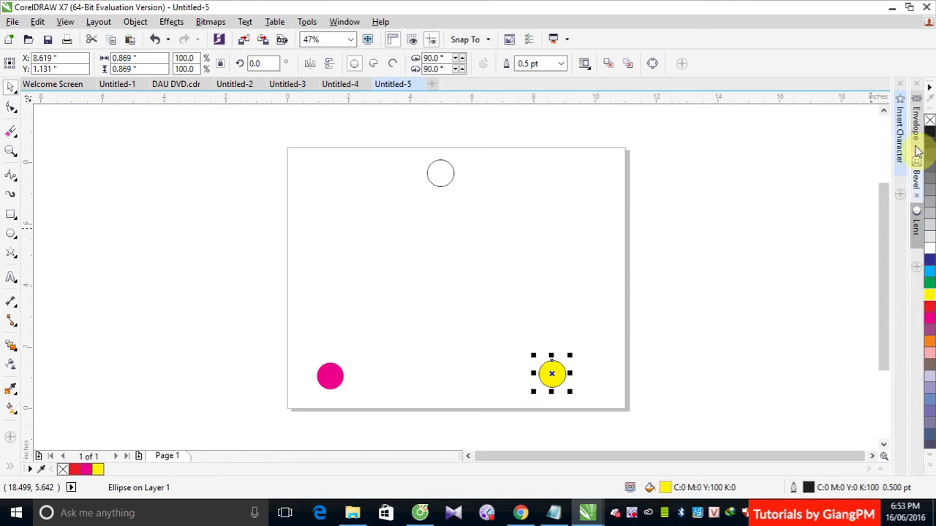
right_click(929, 119)
- Fill the top circle with cyan, remove its outline and deselect it
left_click(439, 174)
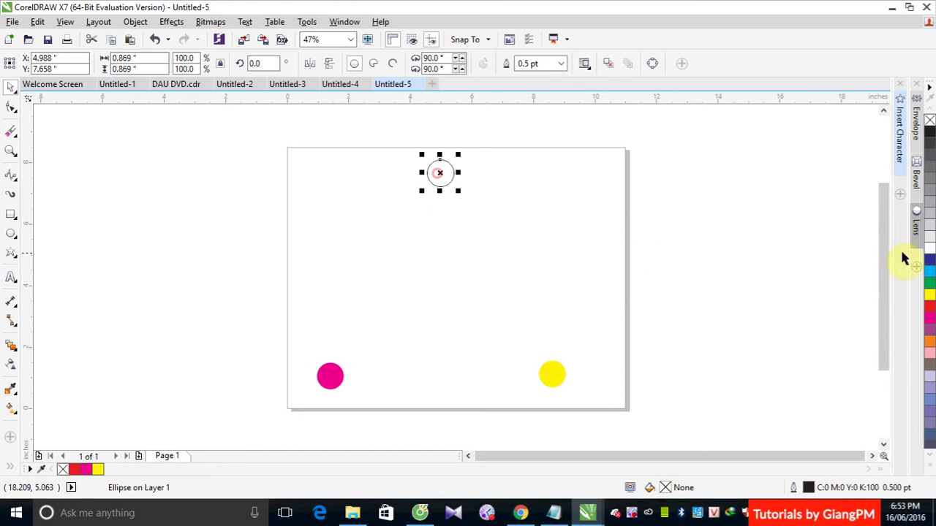
left_click(929, 272)
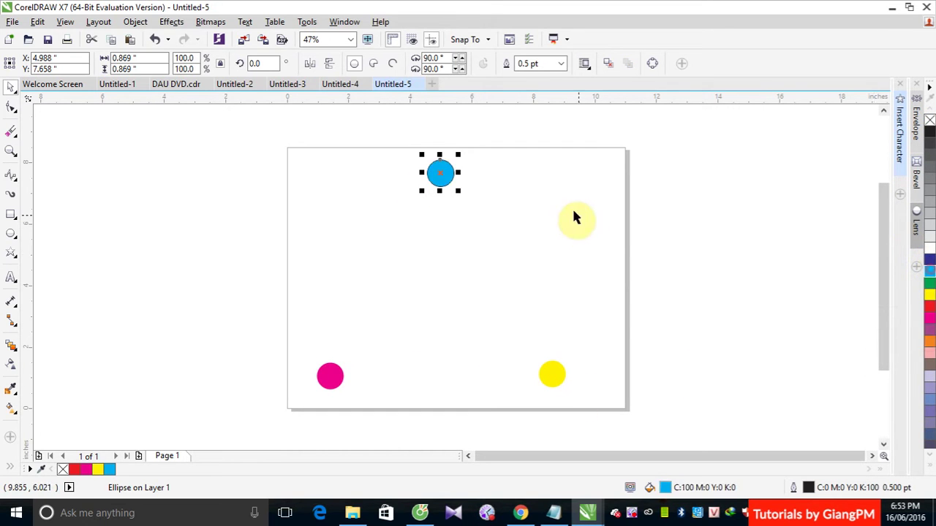
right_click(930, 120)
left_click(714, 204)
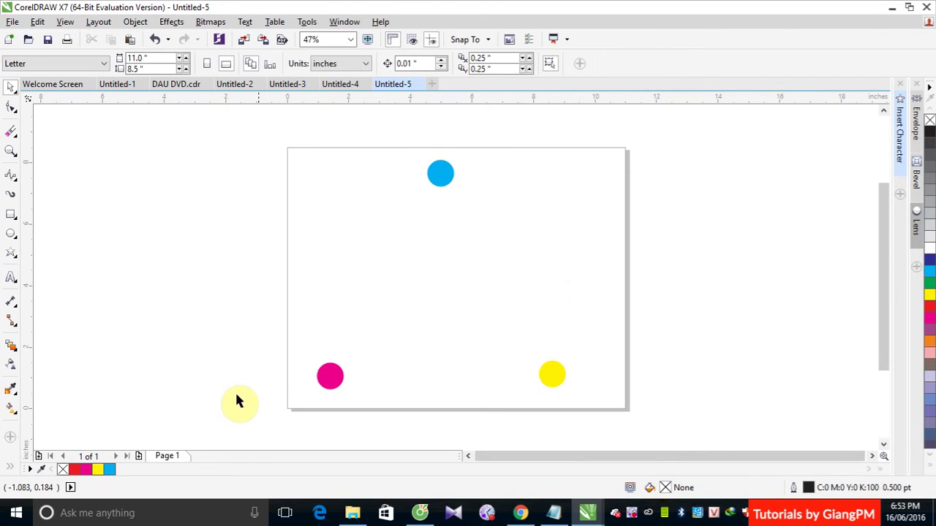
- Blend the magenta circle into the cyan circle in 20 steps
left_click(14, 351)
left_click(31, 387)
left_click_drag(330, 376, 440, 174)
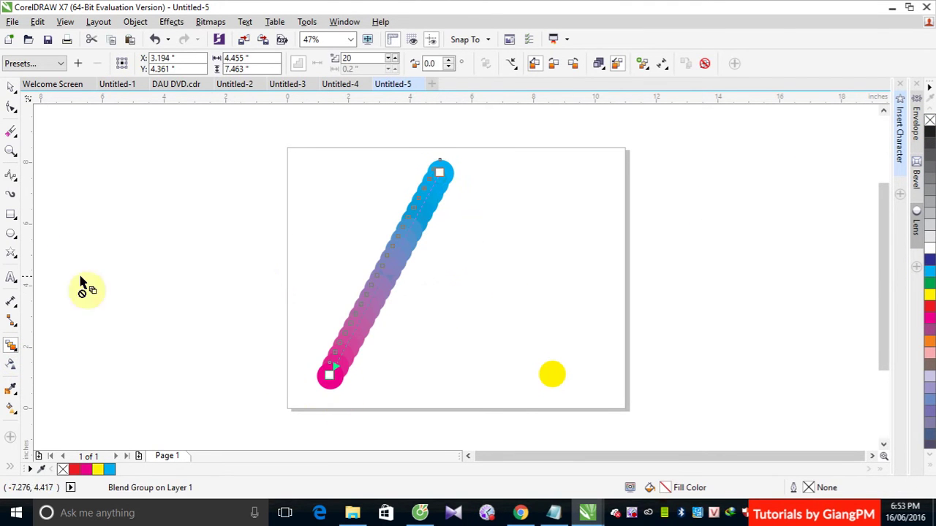
- Set the number of steps in the magenta-to-cyan blend to 5
left_click(356, 59)
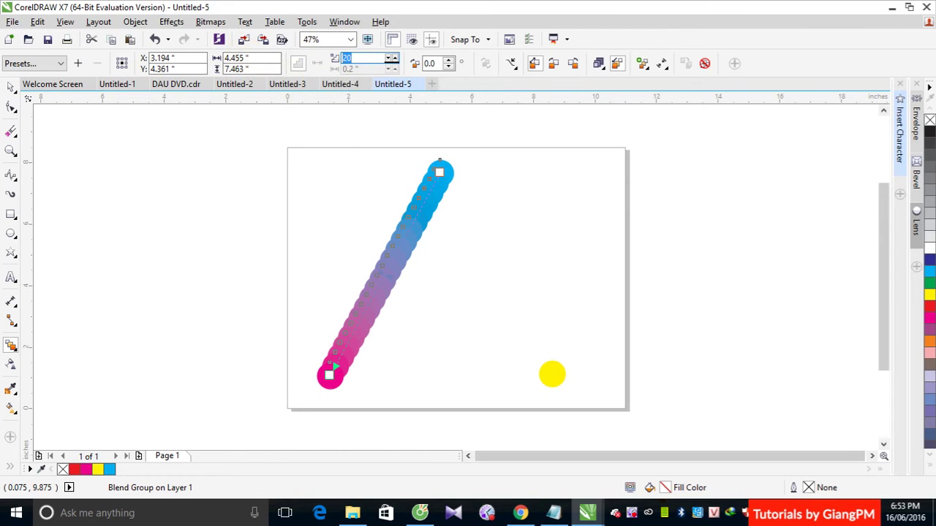
type("5")
key("Return")
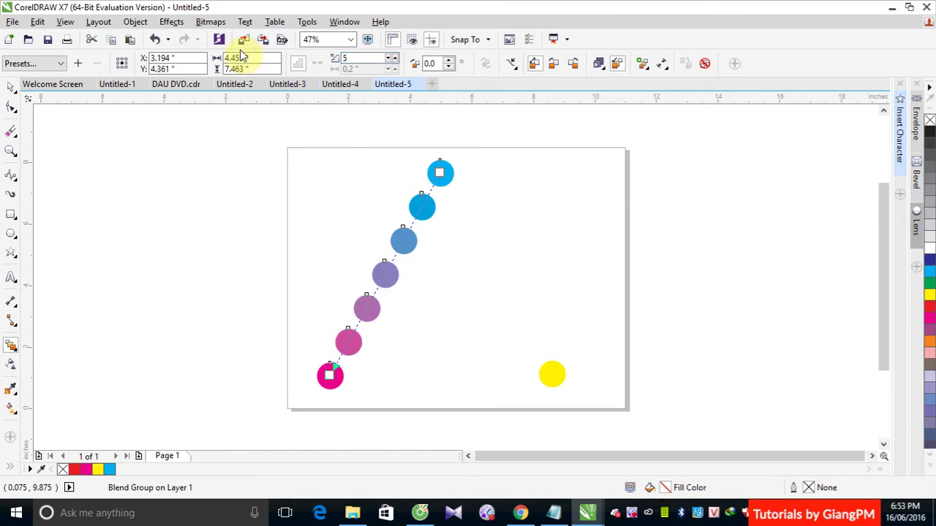
- Blend the yellow circle into the magenta circle and set that blend to 5 steps
left_click(11, 85)
left_click(552, 373)
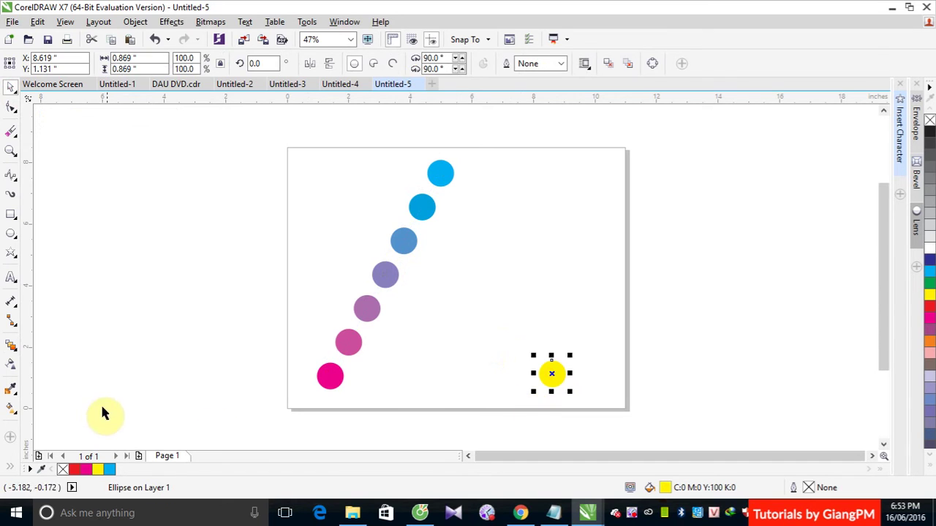
left_click(11, 346)
left_click_drag(552, 374, 332, 375)
double_click(351, 60)
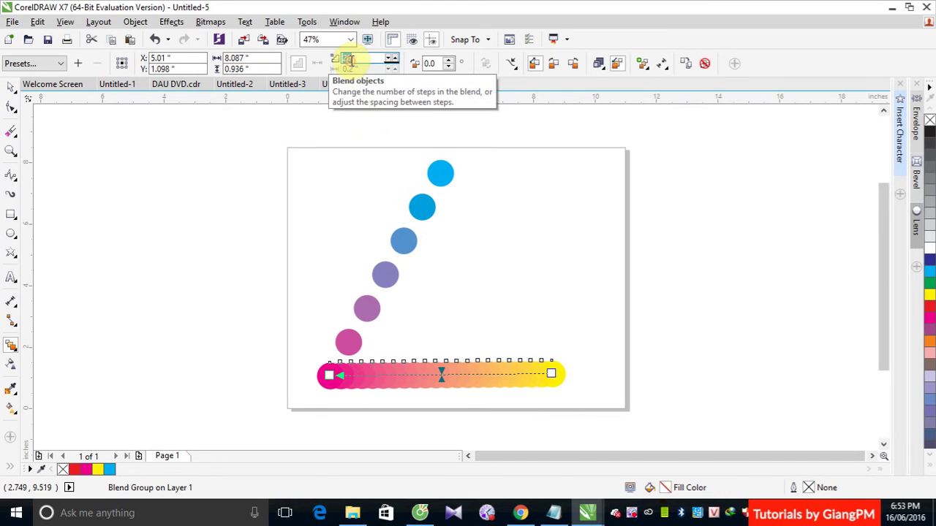
type("5")
key("Return")
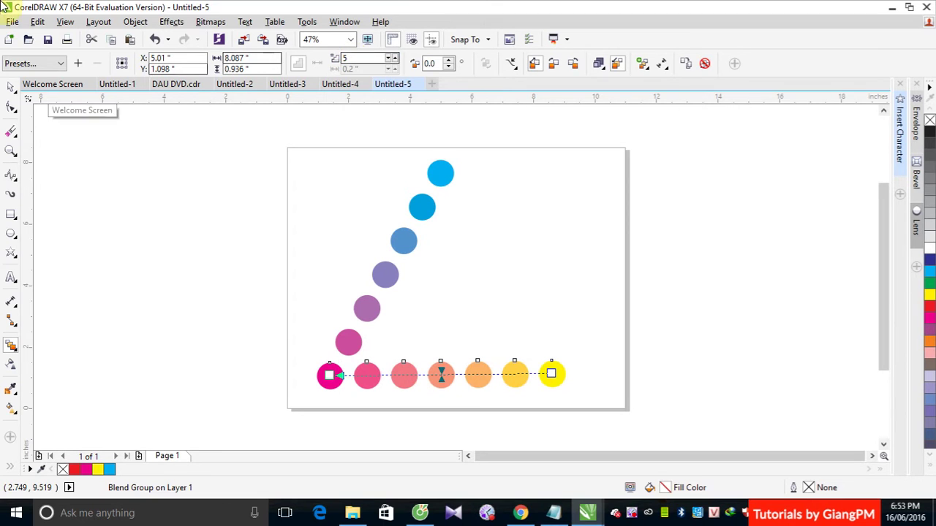
- Blend the cyan circle into the yellow circle with 5 steps and clear the selection
left_click(8, 87)
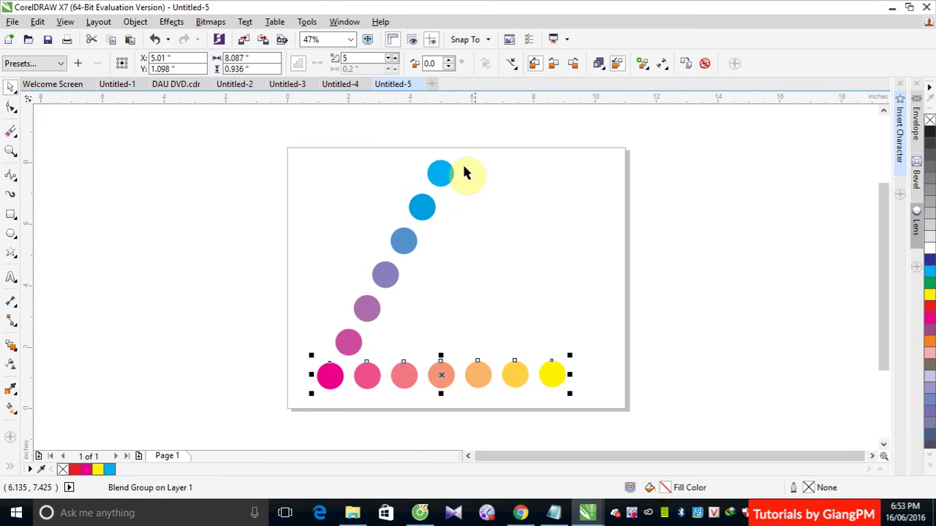
left_click(11, 345)
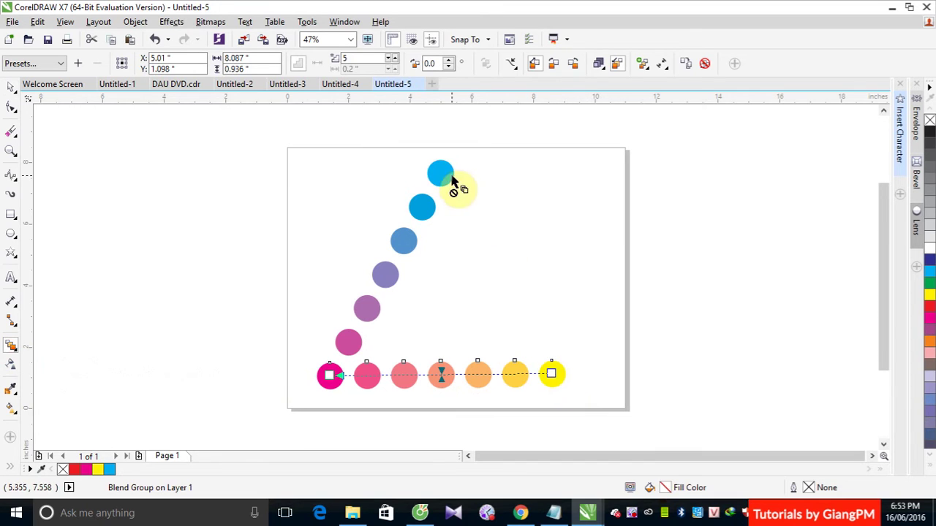
left_click_drag(456, 183, 552, 374)
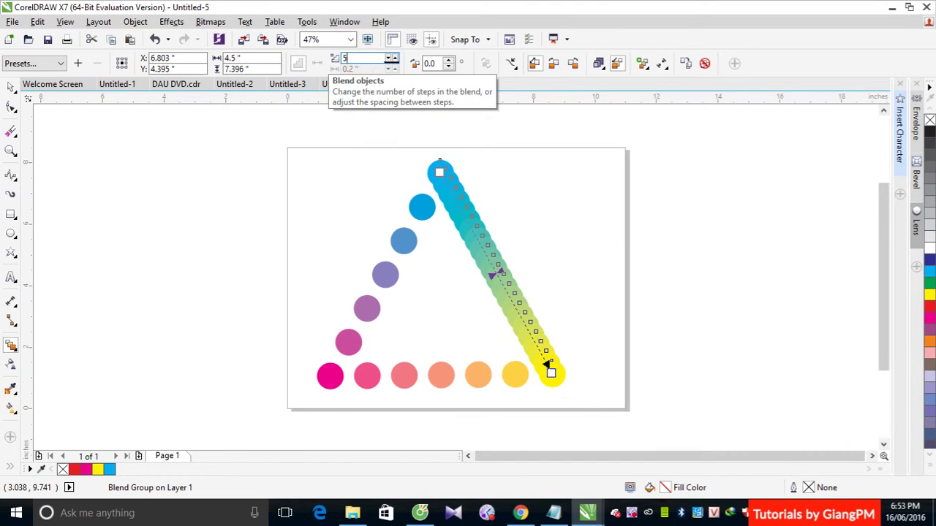
key("Return")
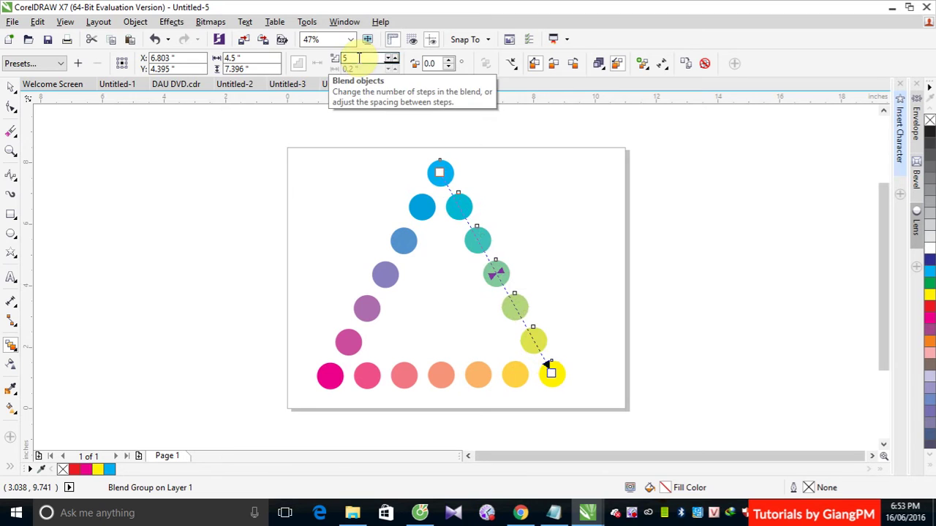
left_click(9, 89)
left_click(111, 174)
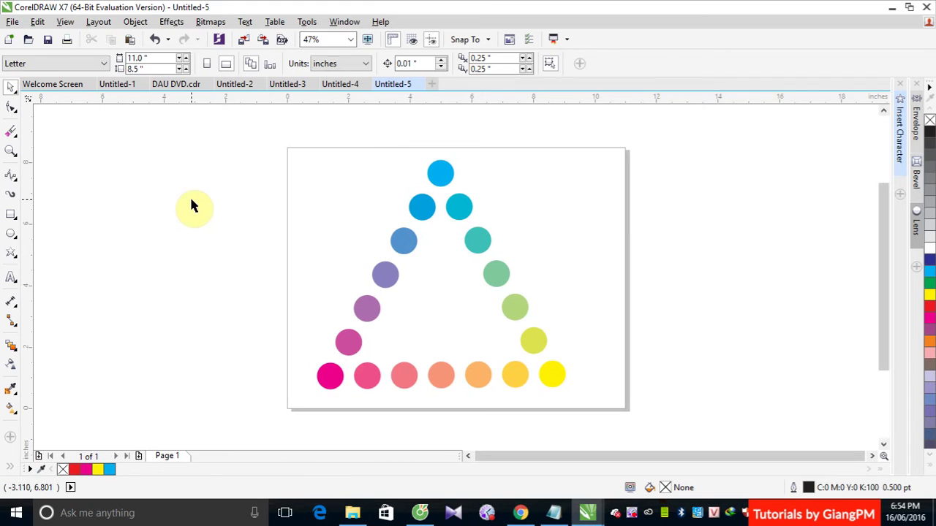
- Draw a circle about 1.5 inches wide to the right of the page and a square about 1.9 inches wide below it
left_click(11, 234)
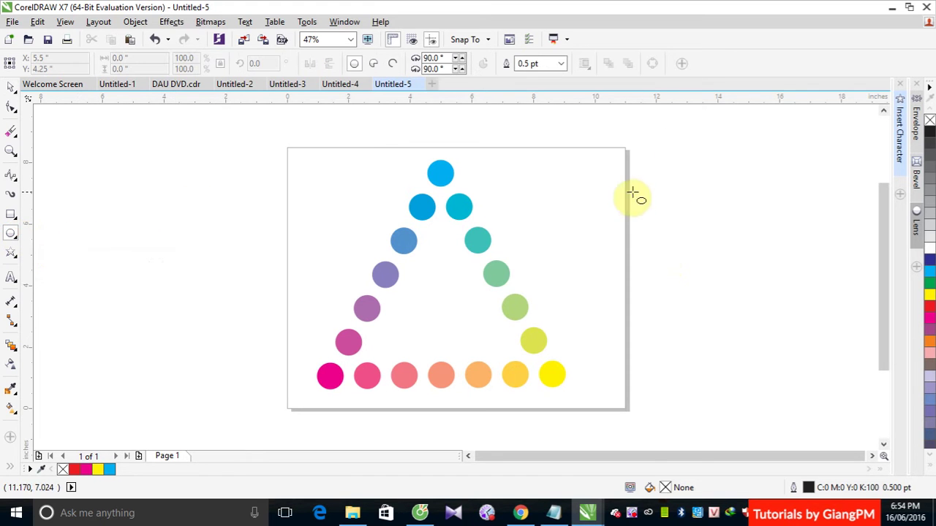
left_click_drag(657, 174, 680, 221)
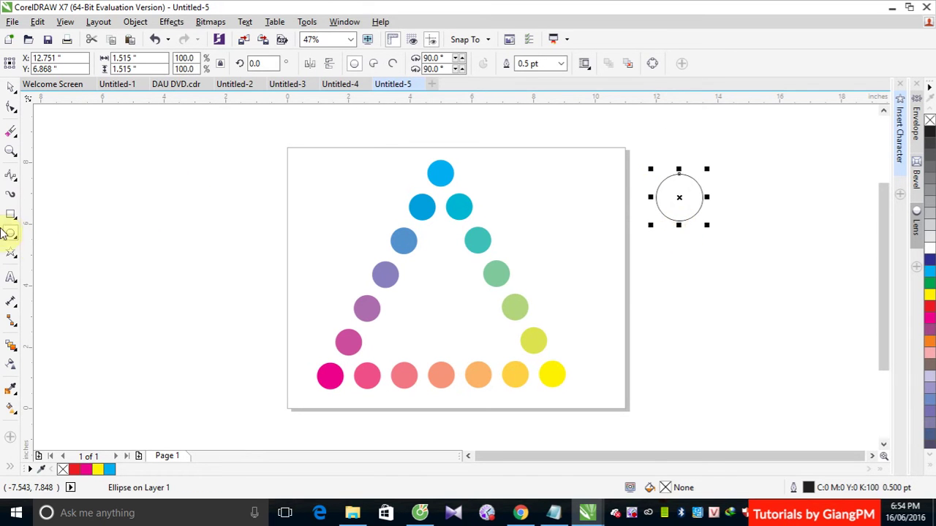
left_click(10, 215)
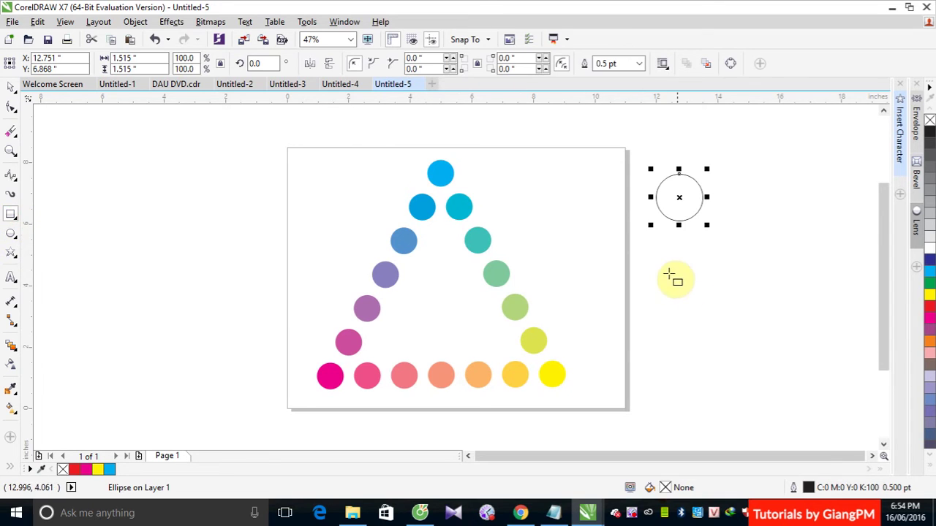
left_click_drag(658, 268, 718, 326)
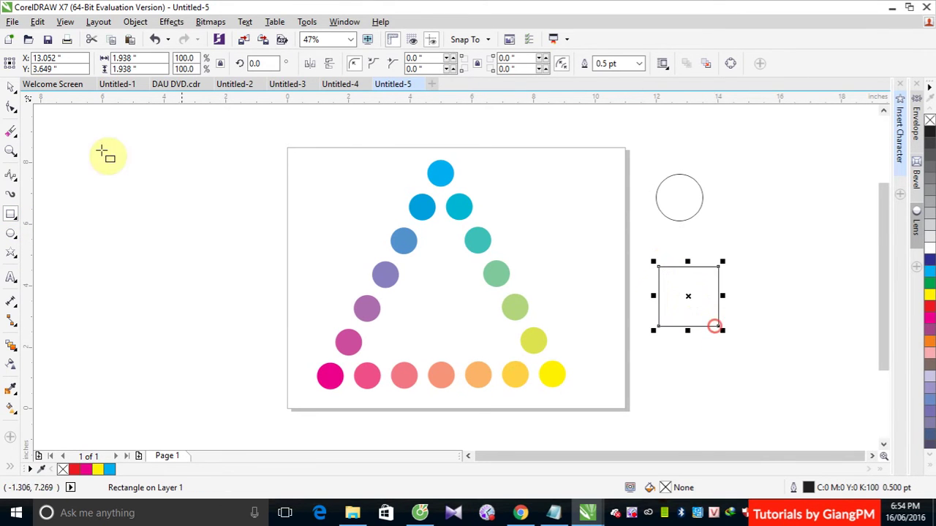
- Fill the new square with red and the new circle with yellow
left_click(13, 87)
left_click(927, 305)
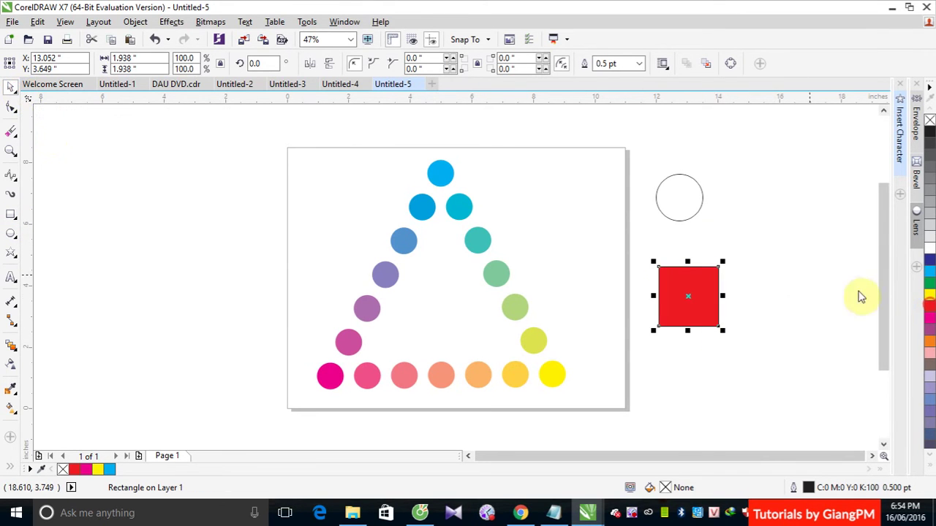
left_click(690, 212)
left_click(928, 294)
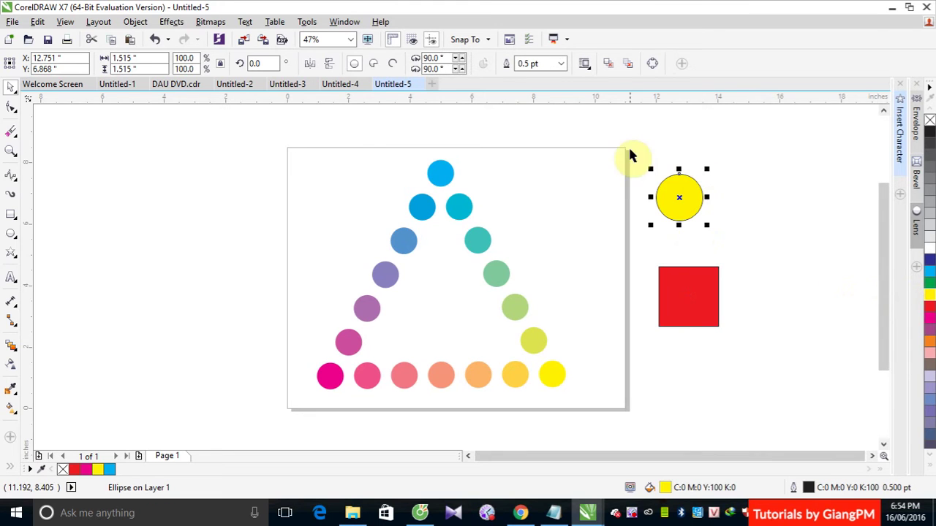
- Remove the outlines of the yellow circle and red square, and blend the two shapes in 20 steps
right_click(746, 348)
left_click(635, 124)
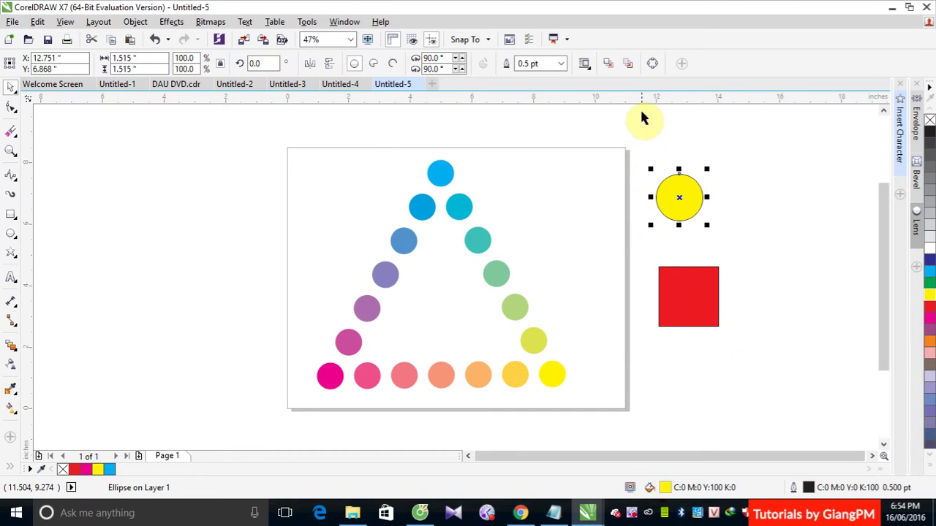
left_click_drag(639, 134, 738, 351)
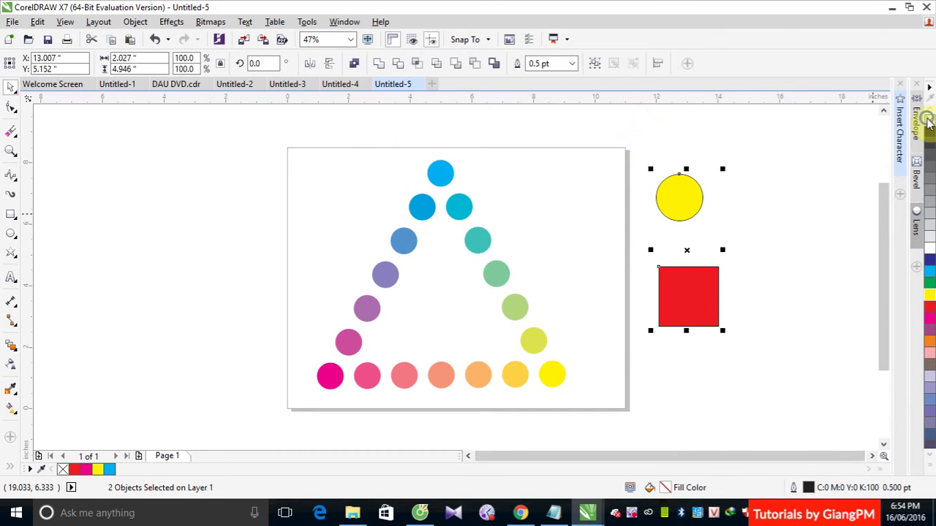
left_click(11, 345)
left_click_drag(719, 316, 664, 247)
left_click(12, 87)
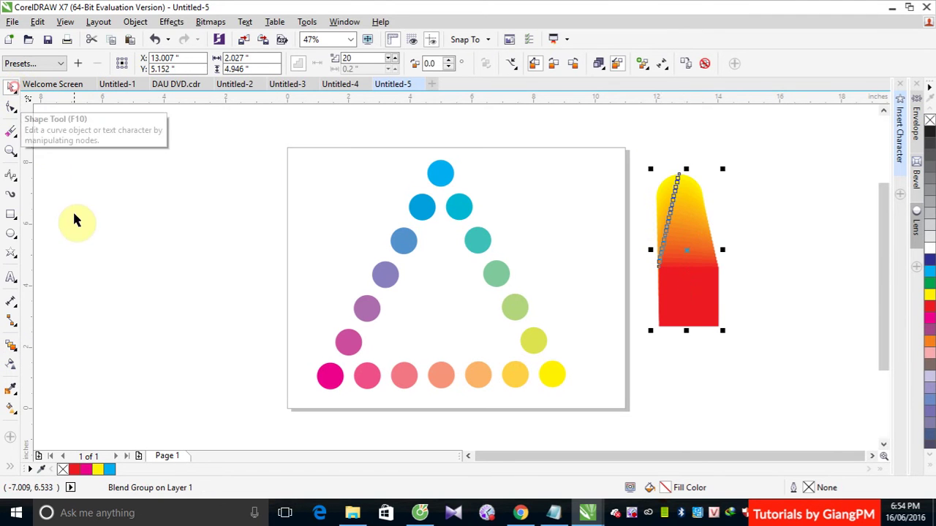
- Draw a five-pointed star about 1.5 inches wide to the right of the circle-square blend, filled with cyan and without an outline
left_click(11, 253)
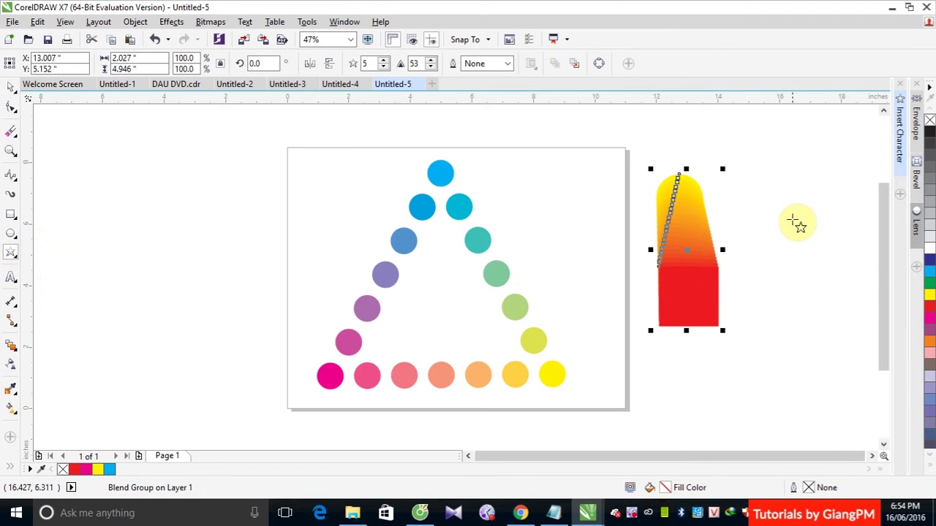
mouse_move(791, 219)
left_mouse_down()
mouse_move(840, 276)
mouse_move(847, 273)
left_mouse_up()
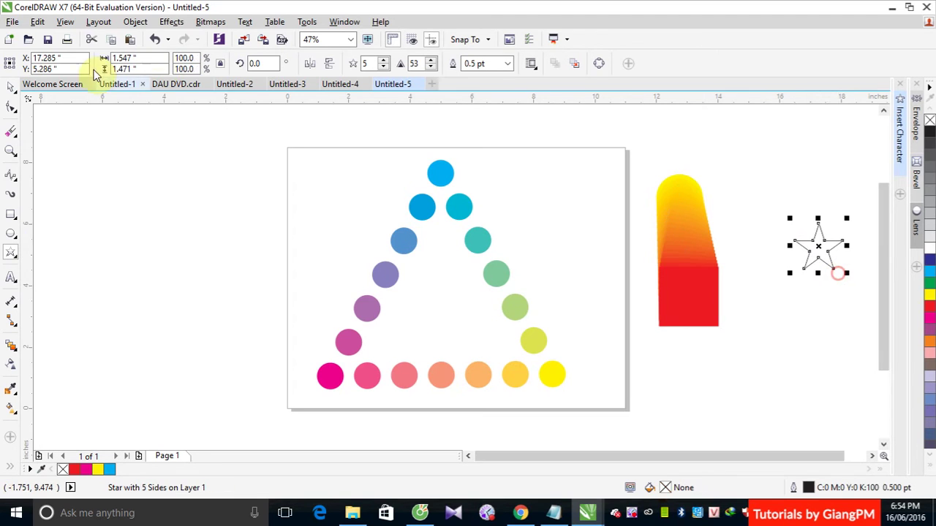
left_click(8, 87)
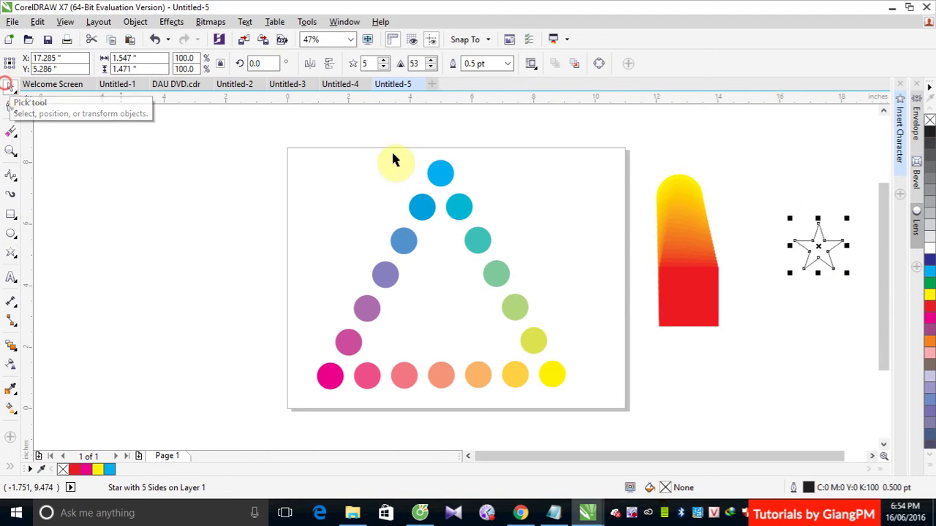
left_click(929, 272)
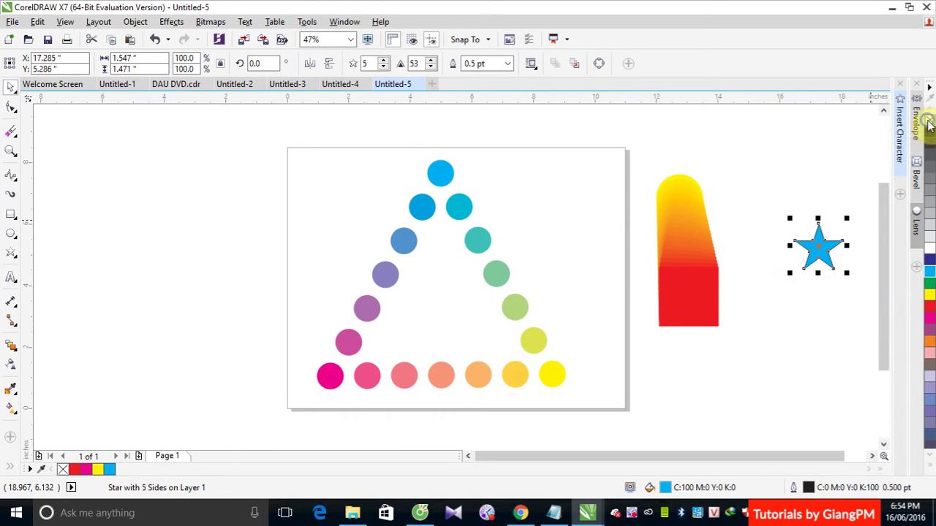
left_click(784, 183)
- Try to assign a new start object to the yellow-to-red blend
left_click(690, 232)
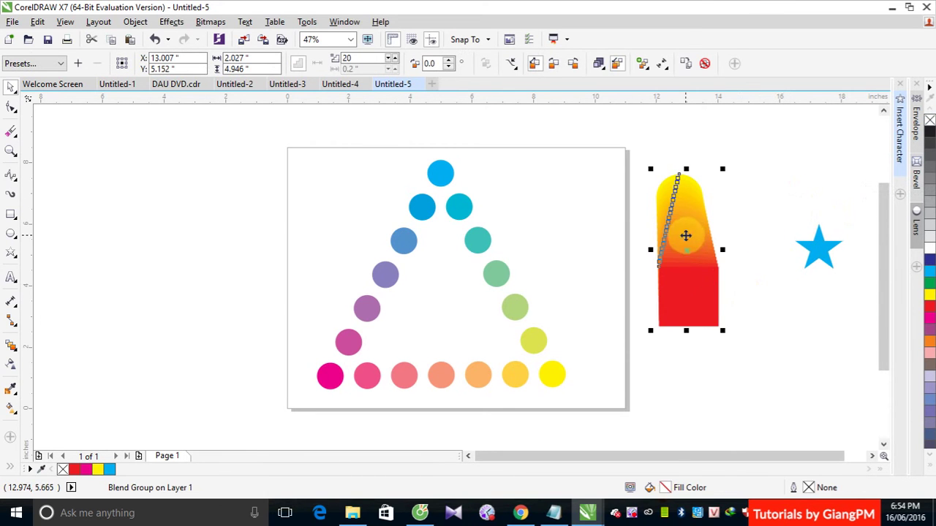
left_click(662, 64)
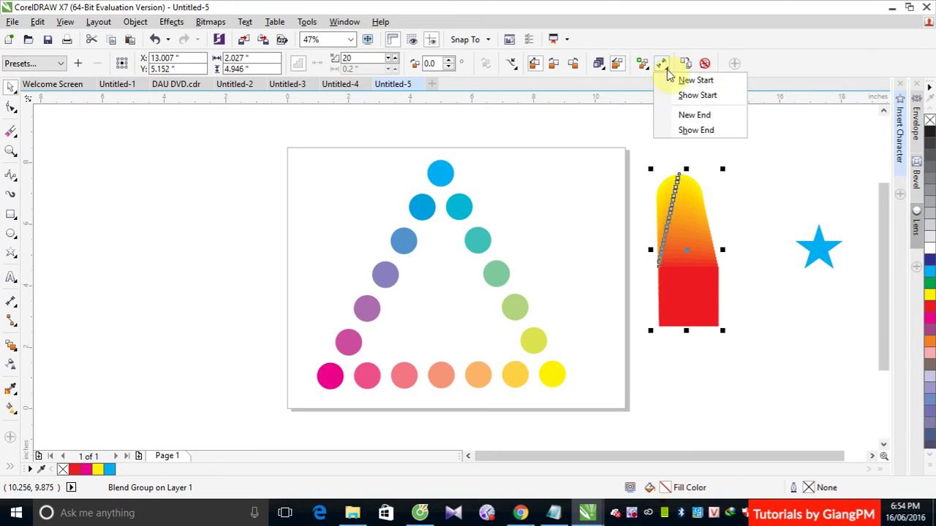
left_click(708, 81)
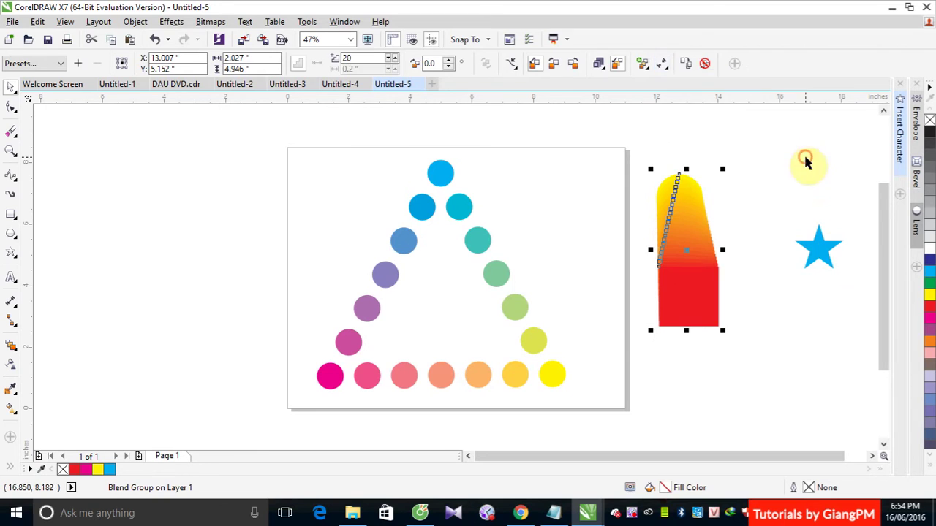
- Duplicate the cyan star below the original and reposition both so they stand well apart, one above the other
left_click(822, 246)
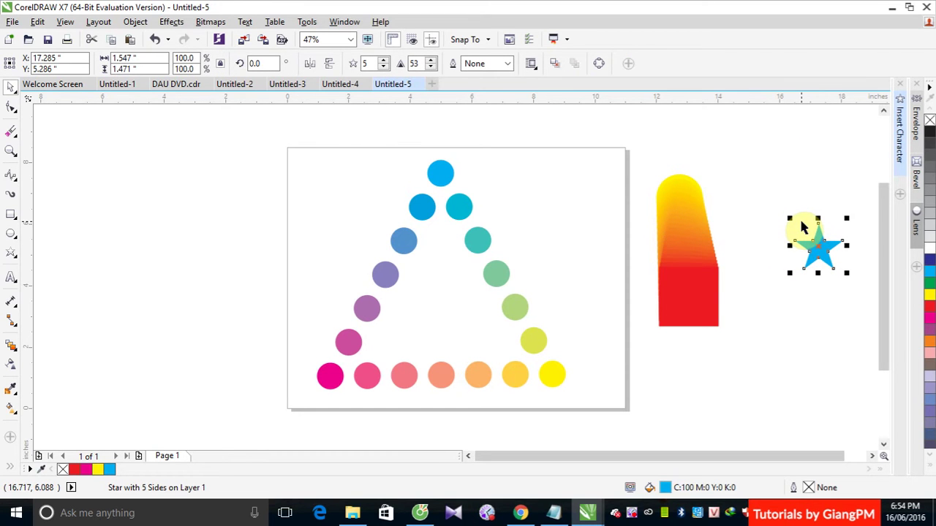
left_click_drag(833, 312, 831, 336)
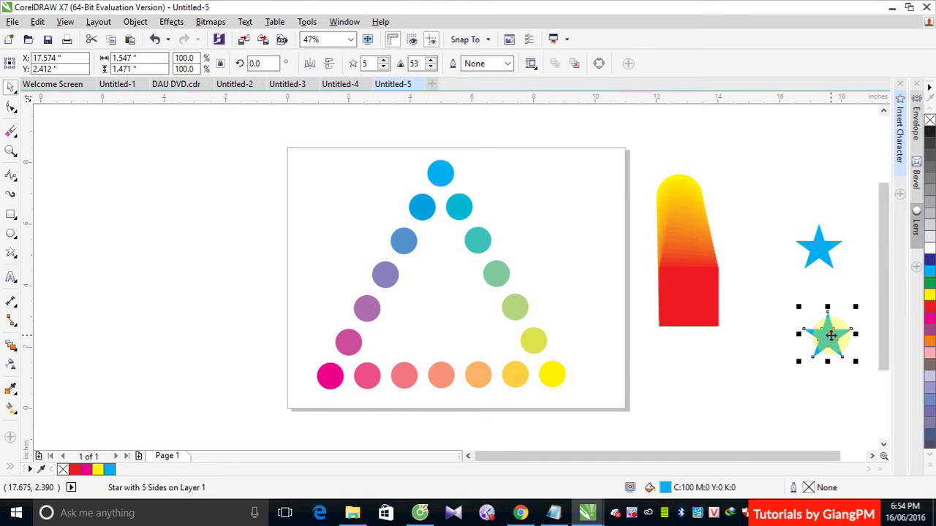
left_click_drag(819, 248, 806, 158)
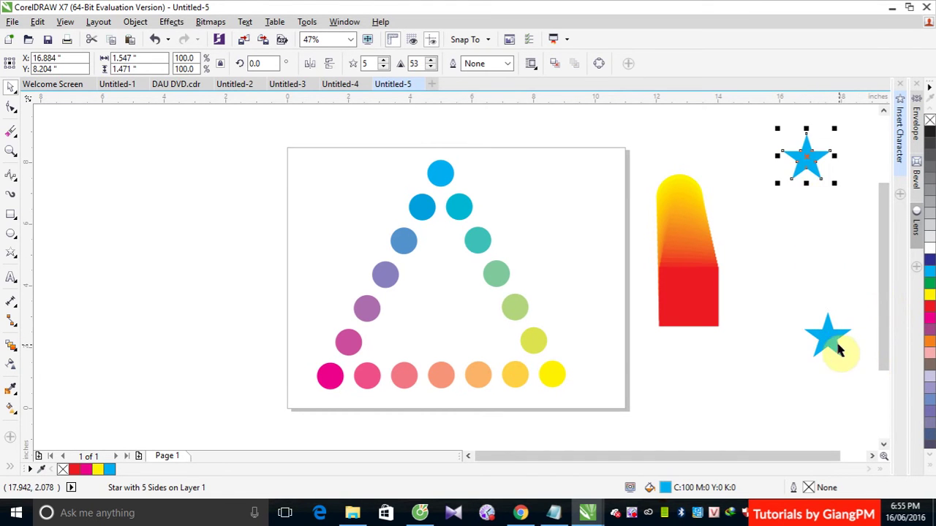
left_click_drag(840, 351, 835, 329)
left_click(780, 241)
- Show the start object of the yellow-to-red blend and clear the selection
left_click(693, 231)
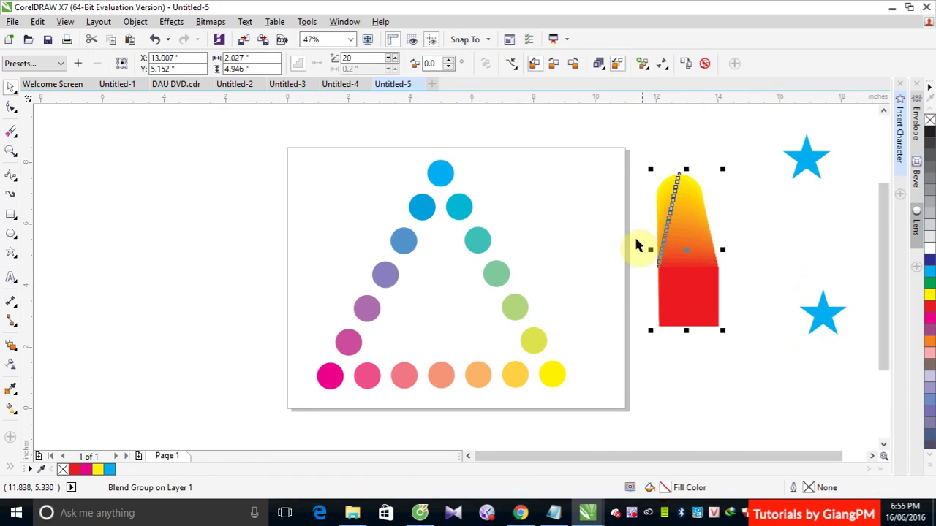
left_click(645, 65)
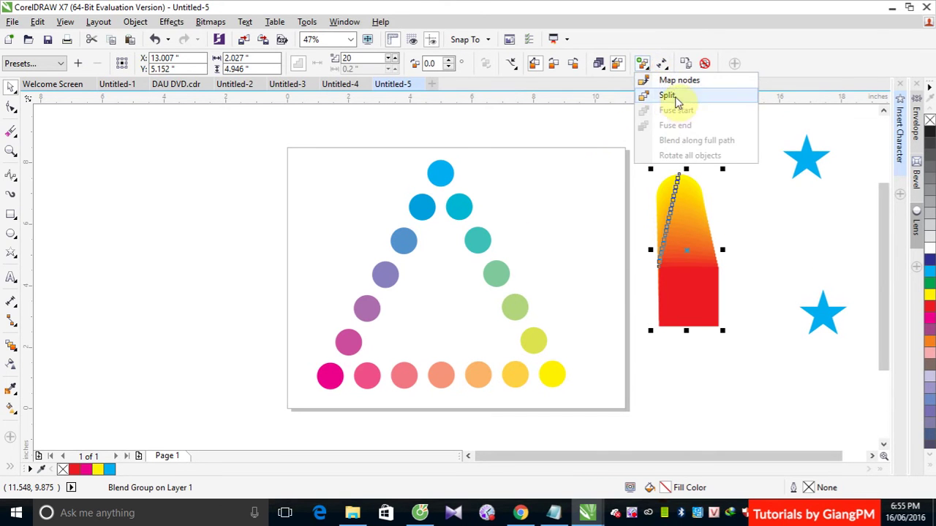
left_click(664, 65)
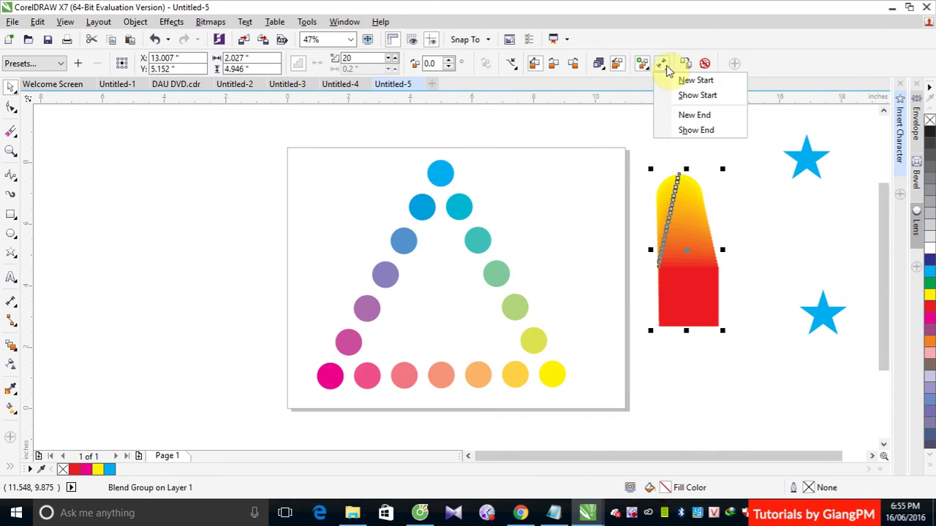
left_click(696, 96)
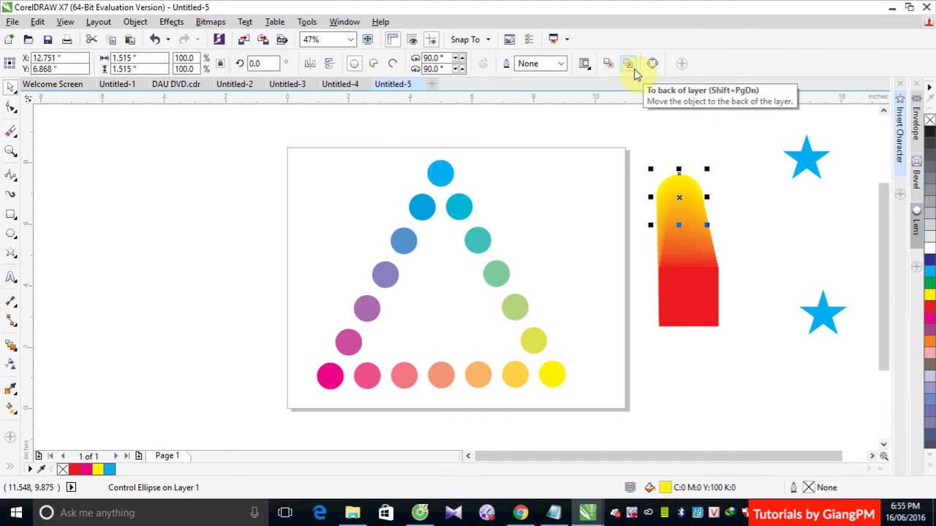
left_click(718, 148)
- Show the end object of the yellow-to-red blend
left_click(704, 240)
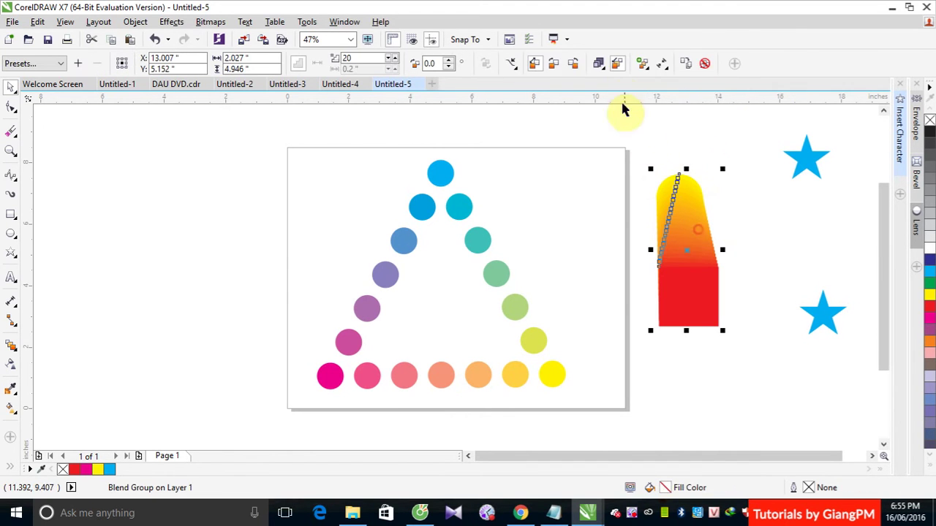
left_click(662, 68)
left_click(684, 129)
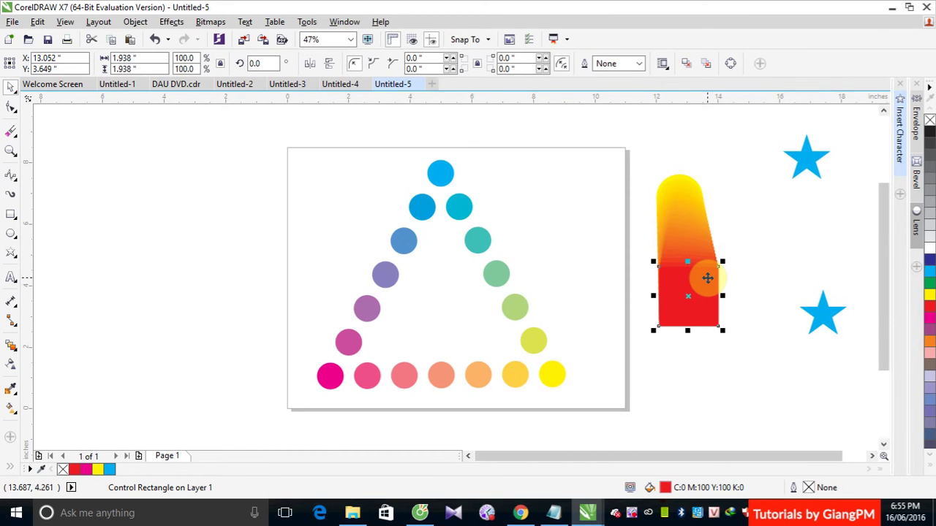
- Assign the upper cyan star as the new start object of the yellow-to-red blend
left_click(727, 179)
left_click(674, 203)
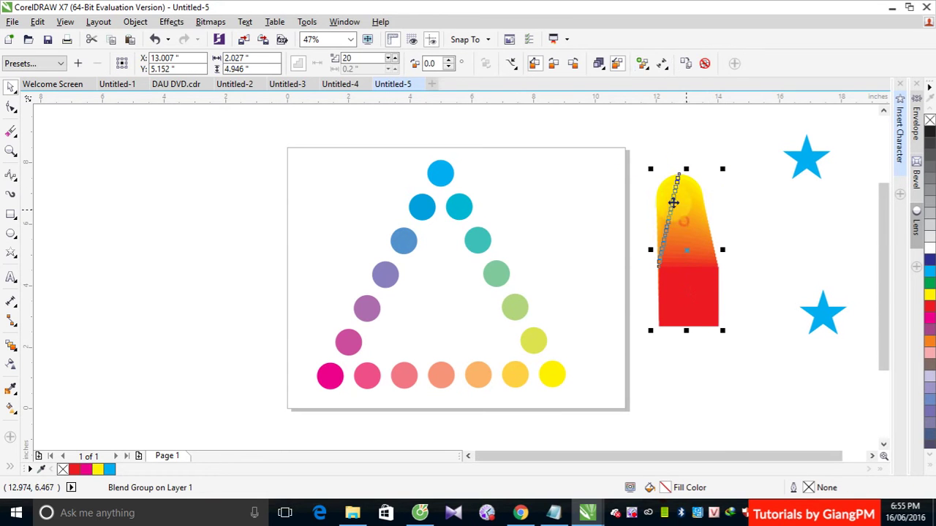
left_click(662, 63)
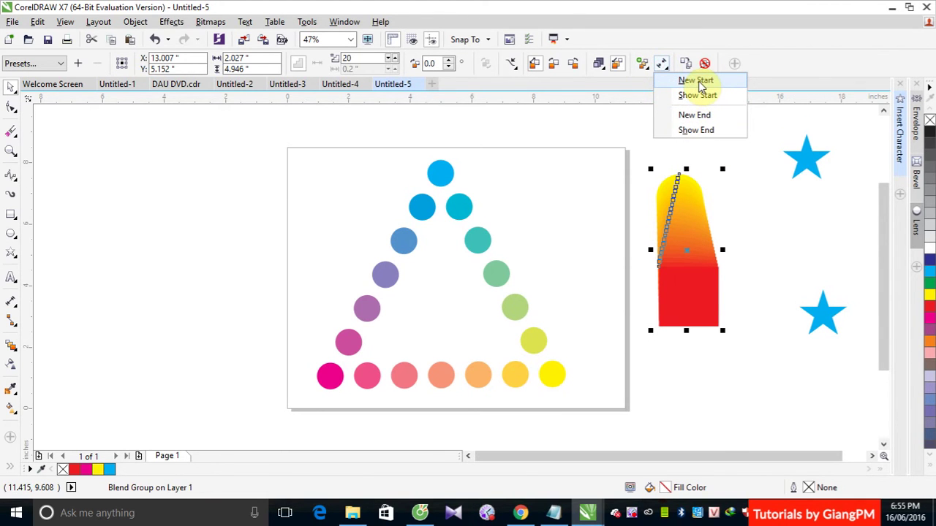
left_click(695, 81)
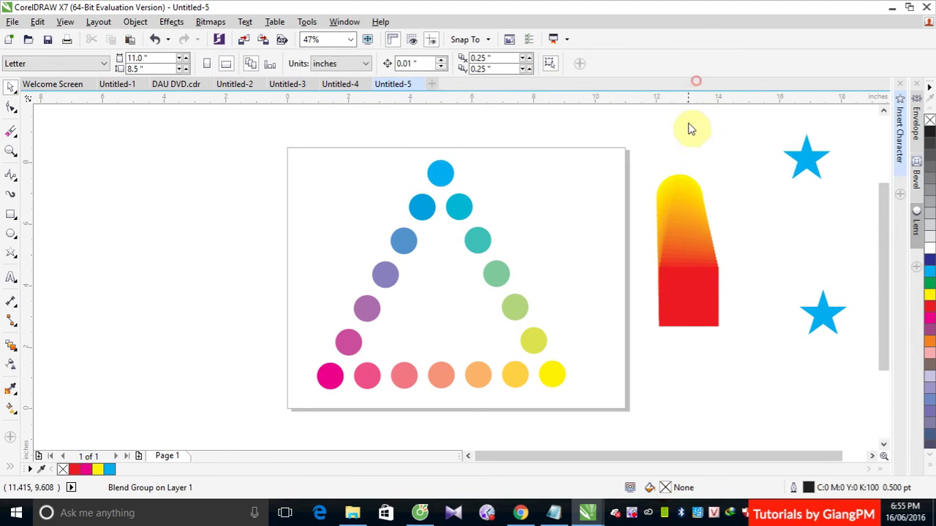
left_click(803, 158)
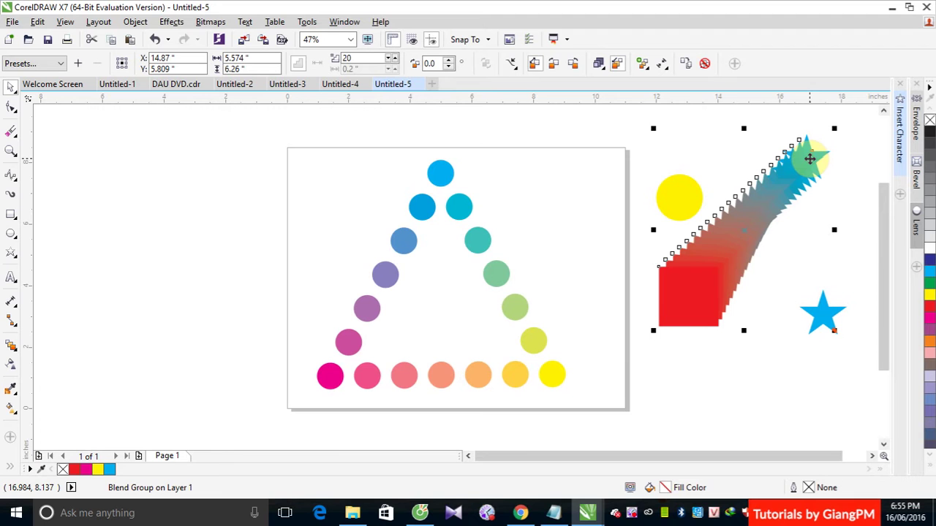
left_click_drag(809, 158, 795, 178)
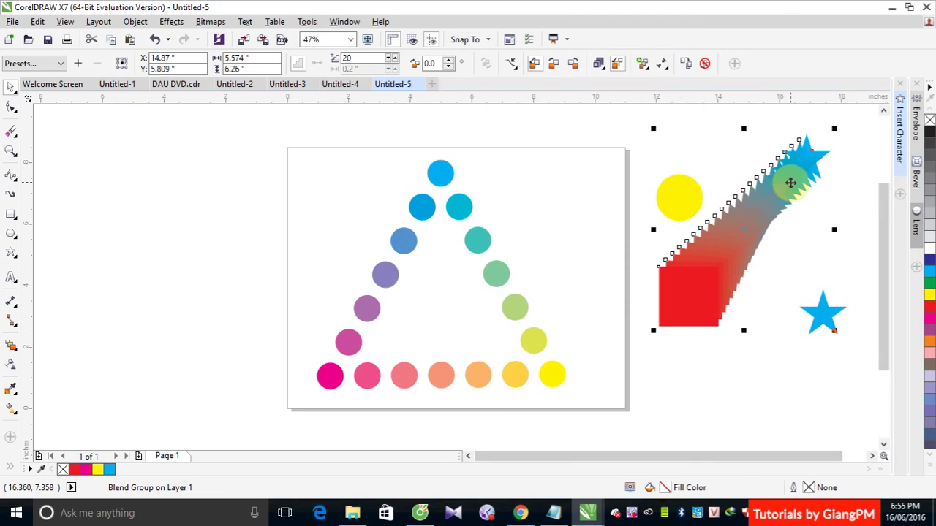
- Assign the lower cyan star as the new end object of the star-to-square blend
left_click(662, 63)
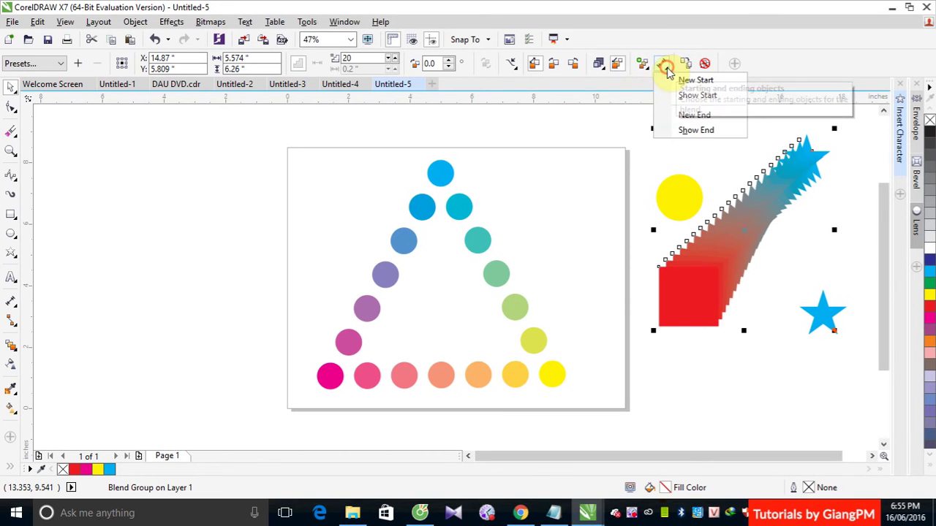
left_click(691, 115)
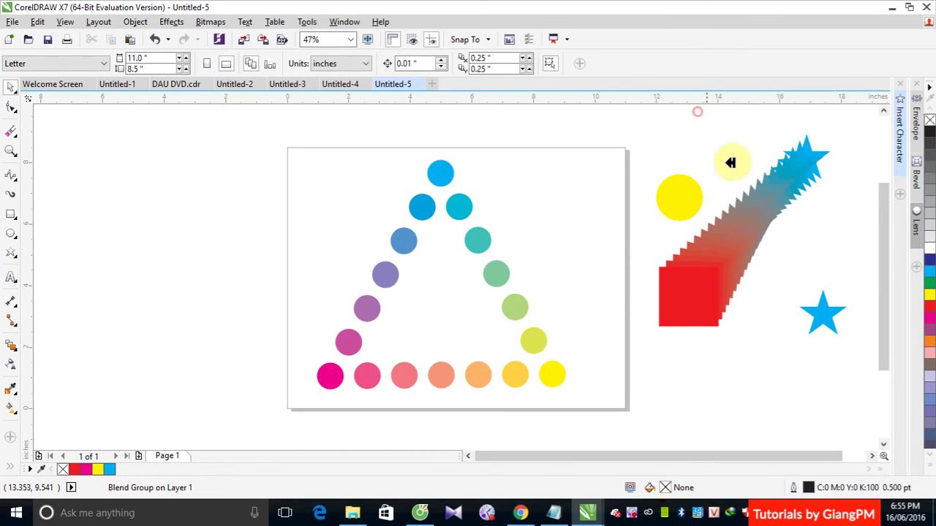
left_click(825, 313)
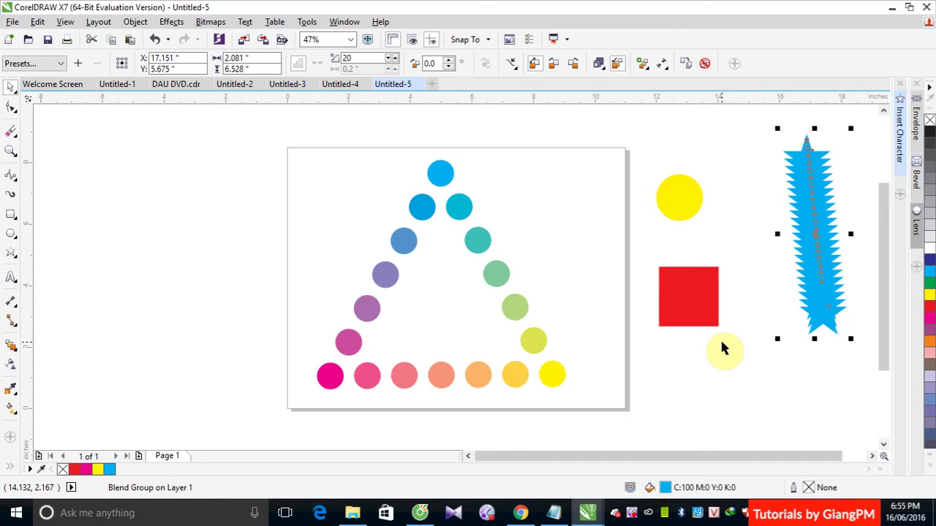
- Break the cyan star blend group apart and move its lower star and the intermediate group away from the upper star
left_click(135, 21)
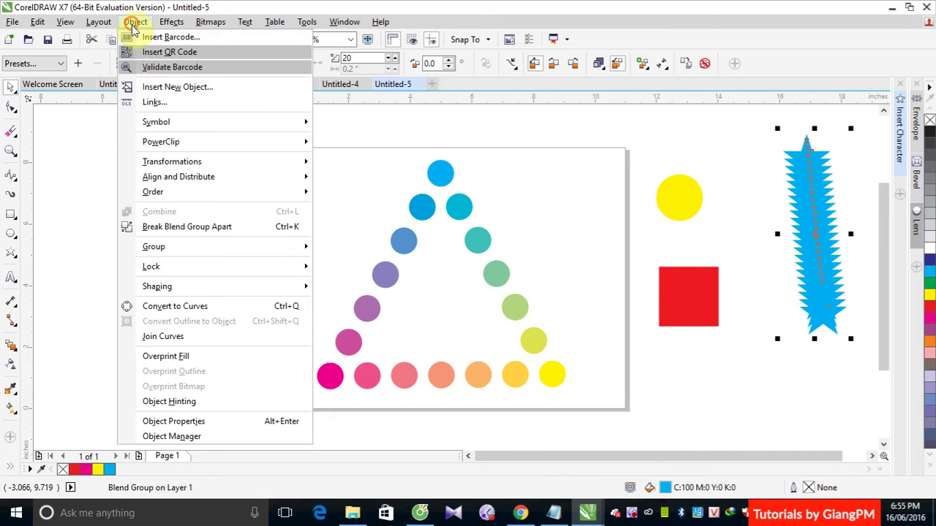
left_click(187, 227)
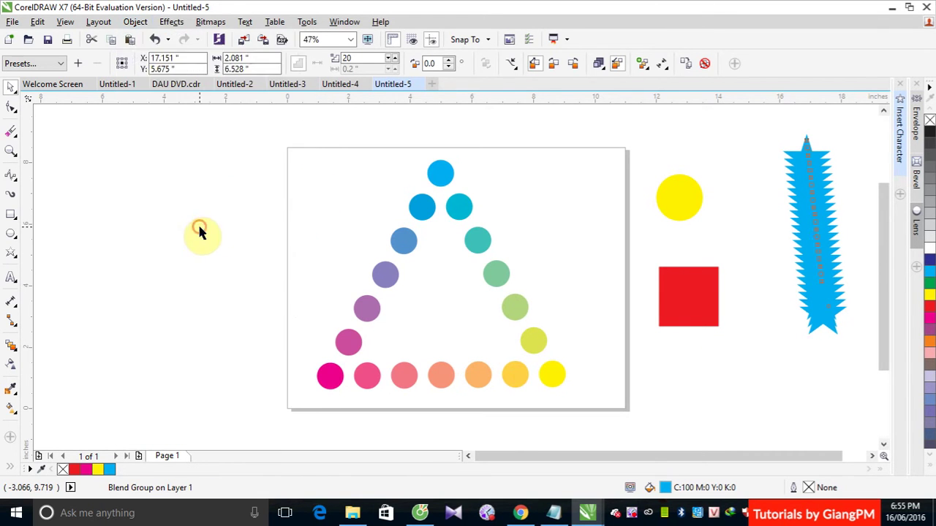
left_click(750, 136)
left_click_drag(826, 326, 738, 374)
left_click_drag(807, 151, 701, 123)
left_click_drag(709, 189, 761, 200)
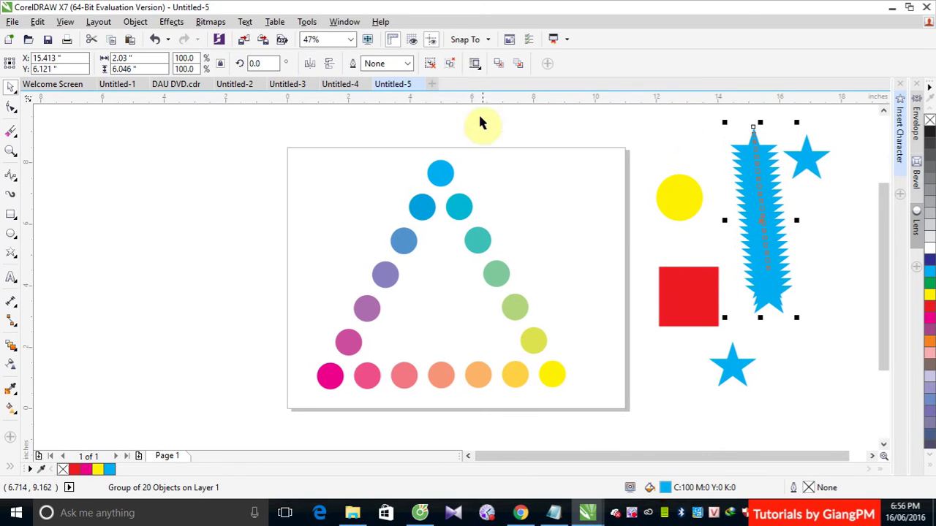
- Ungroup the intermediate cyan stars and pull one star out of the stack toward its lower end
left_click(430, 70)
left_click(556, 165)
left_click_drag(758, 253, 802, 310)
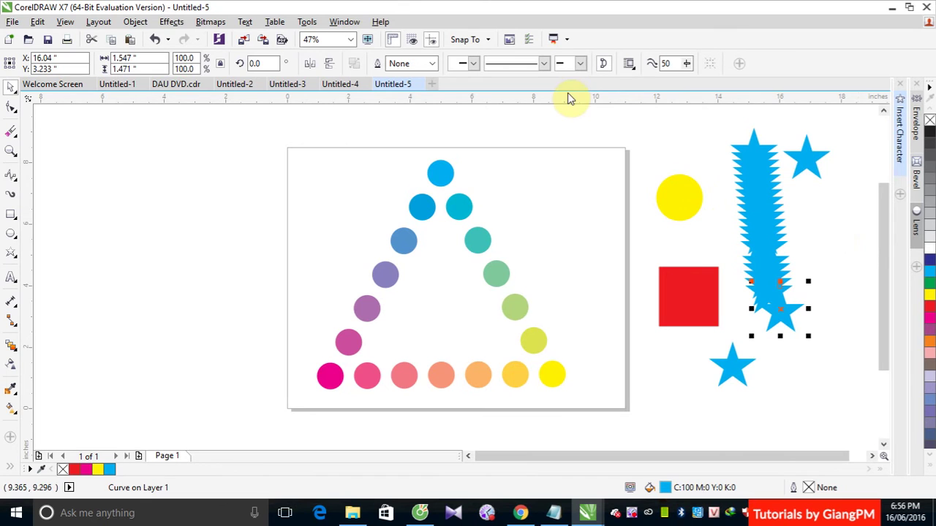
- Draw a circle about 0.856 inches wide inside the upper part of the yellow circle and fill it red
key("z")
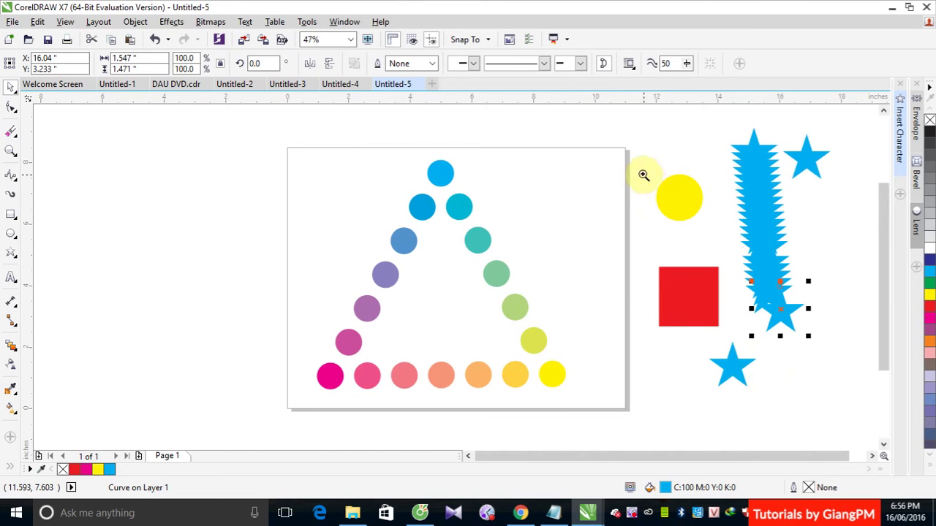
left_click_drag(631, 150, 729, 232)
left_click(446, 253)
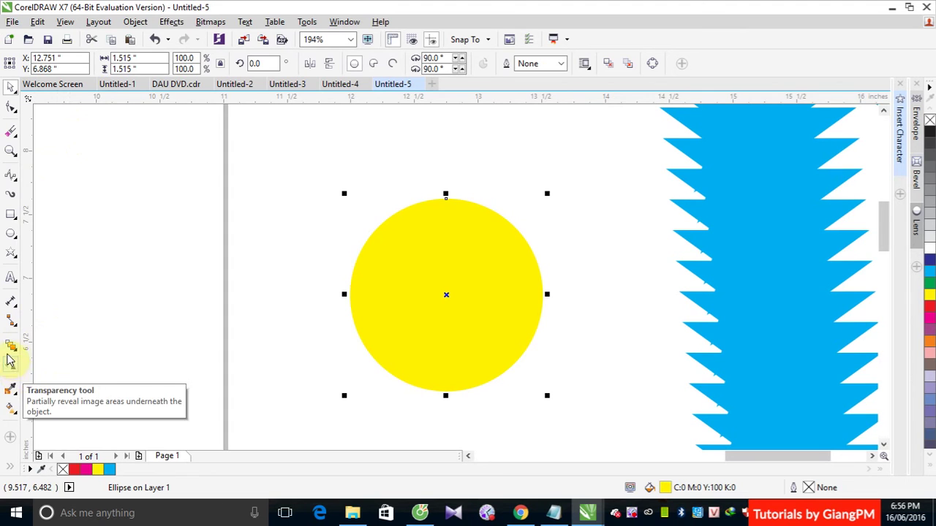
left_click(8, 234)
left_click_drag(389, 231, 500, 344)
left_click(10, 95)
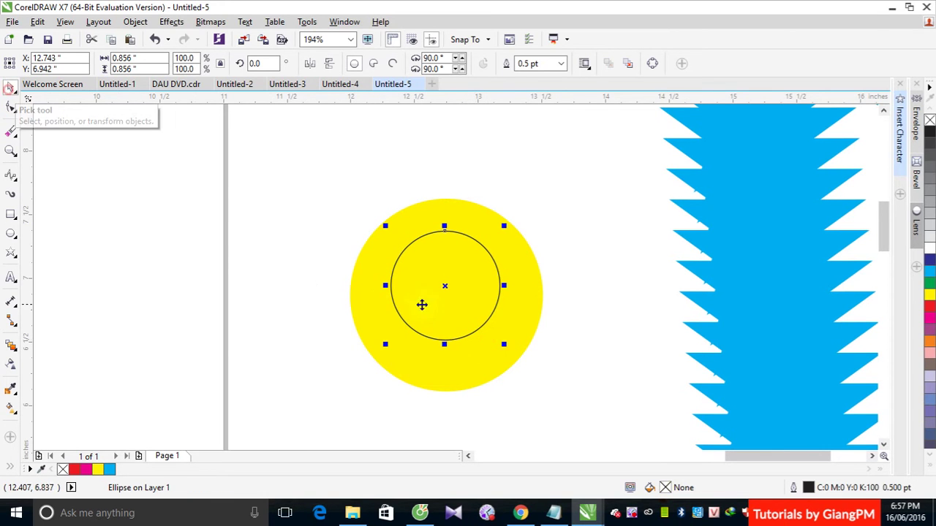
left_click_drag(443, 294, 441, 277)
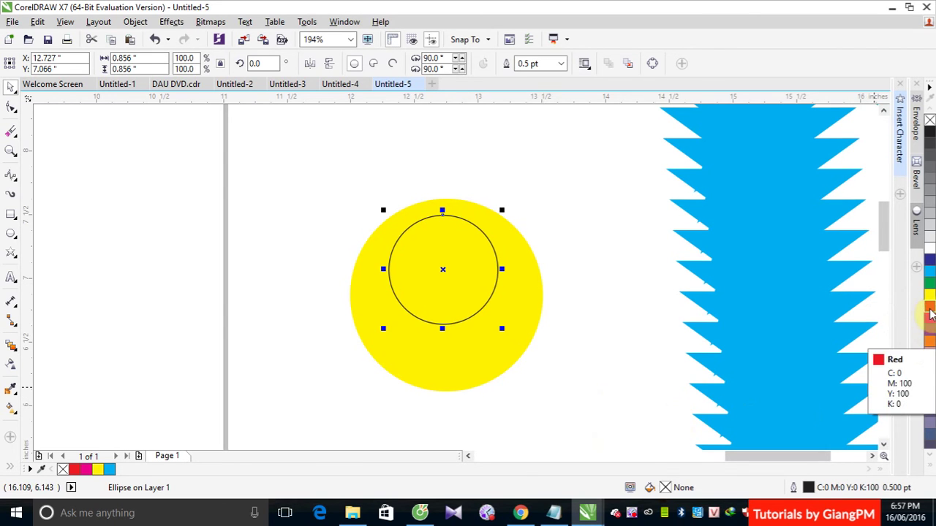
left_click(929, 305)
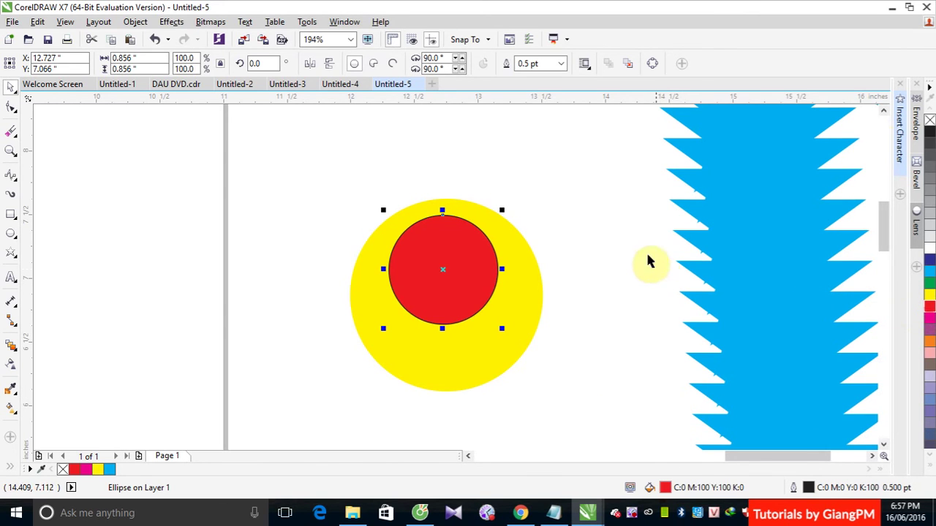
- Blend the small red circle, centred and without an outline, with the yellow circle in 20 steps
left_click(527, 192)
left_click(432, 268)
left_click_drag(434, 281, 512, 330)
left_click(12, 345)
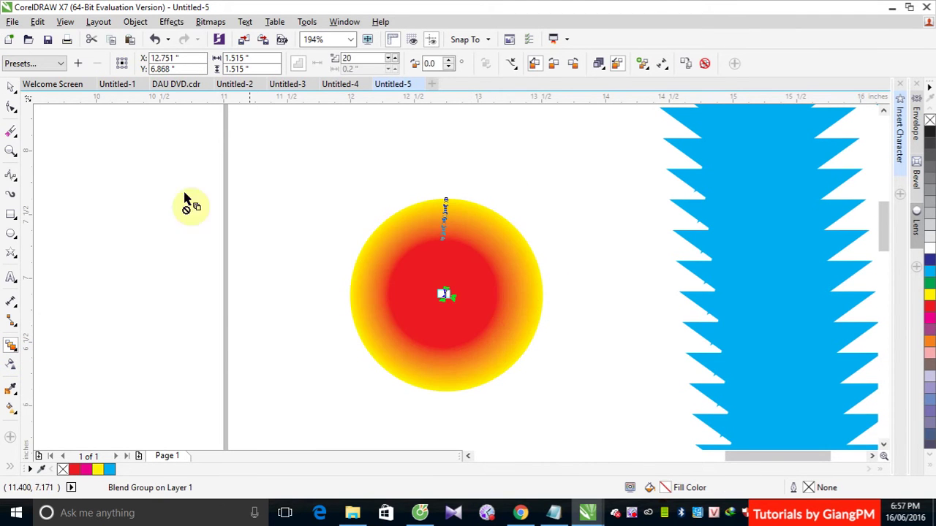
left_click(13, 96)
left_click(234, 167)
- Scale the blend's inner red circle down from its centre to about 0.651 inches
left_click(442, 295)
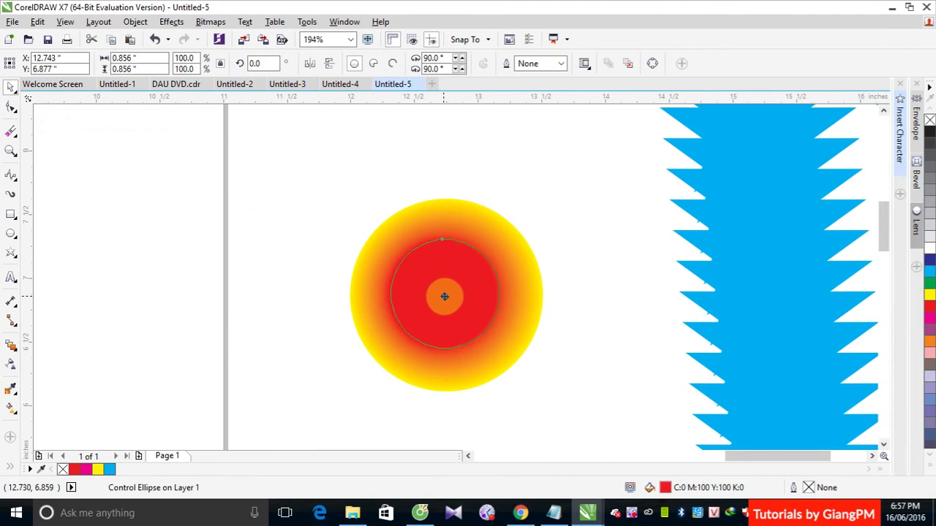
left_click_drag(446, 296, 505, 235)
left_click(579, 199)
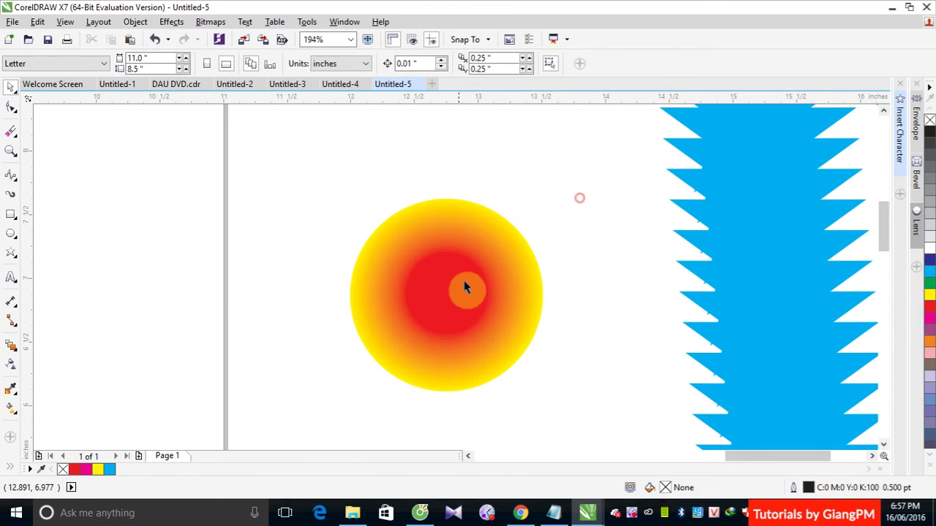
- Recolor the blend so that the outer circle is red and the inner circle is yellow
left_click(535, 254)
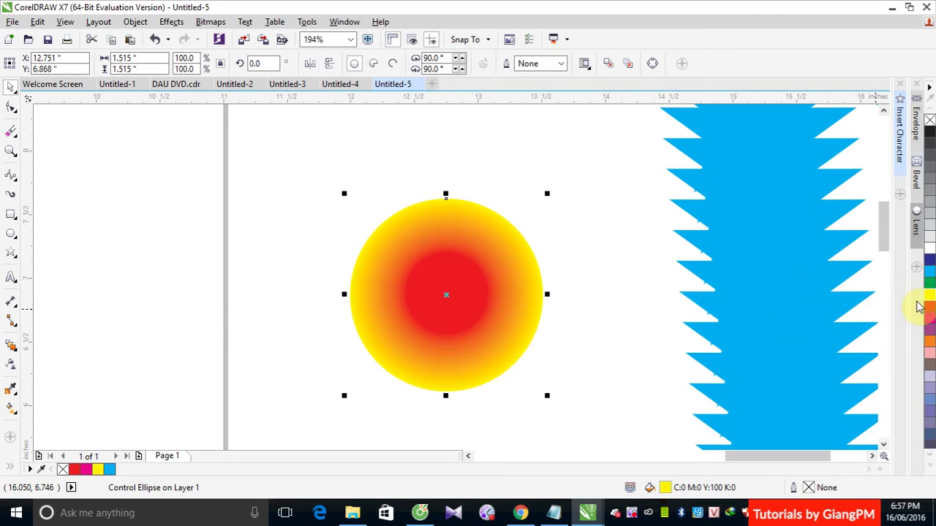
left_click(930, 305)
left_click(454, 302)
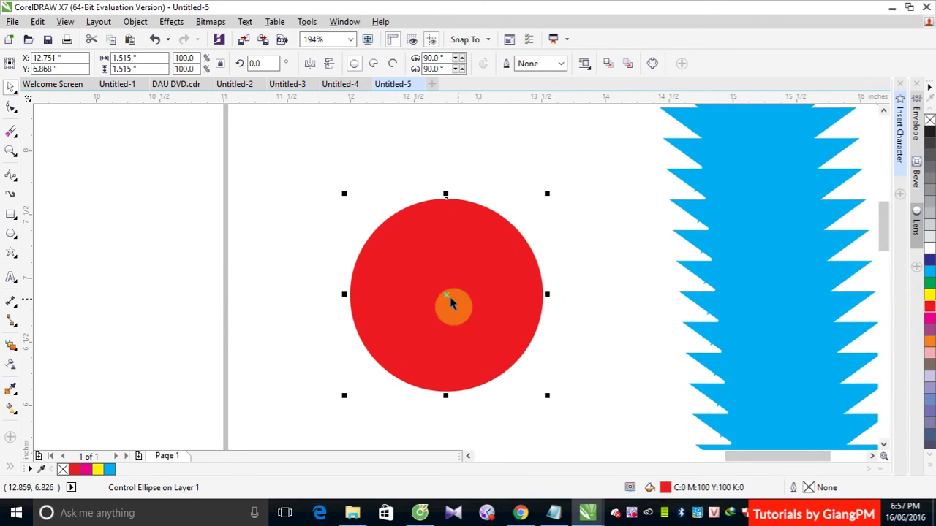
left_click(587, 249)
left_click(451, 299)
left_click(929, 294)
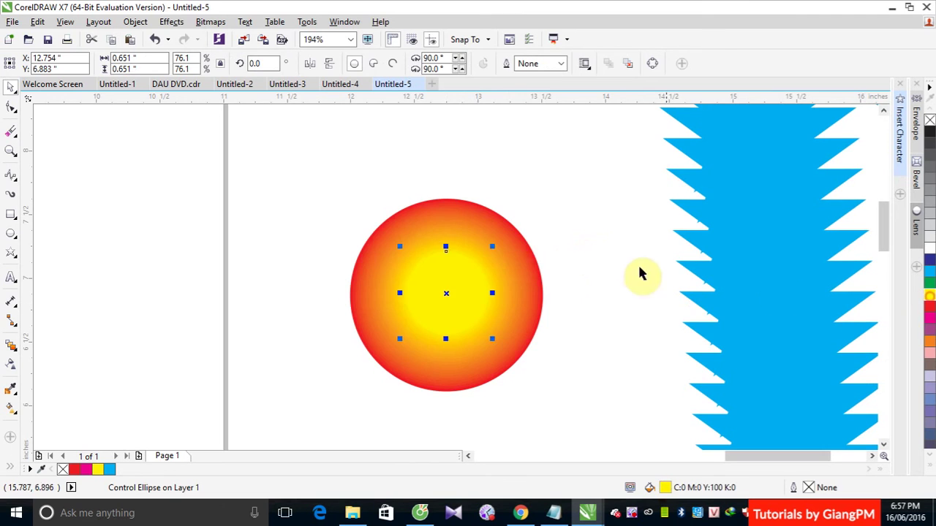
- Scale the blend's inner yellow circle down from its centre to about 0.318 inches
left_click(583, 216)
left_click(449, 283)
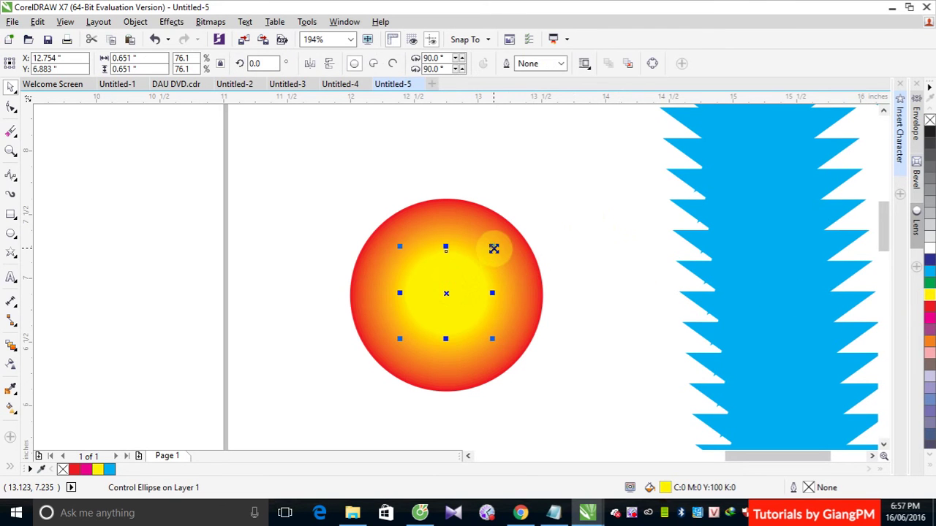
left_click_drag(493, 248, 482, 274)
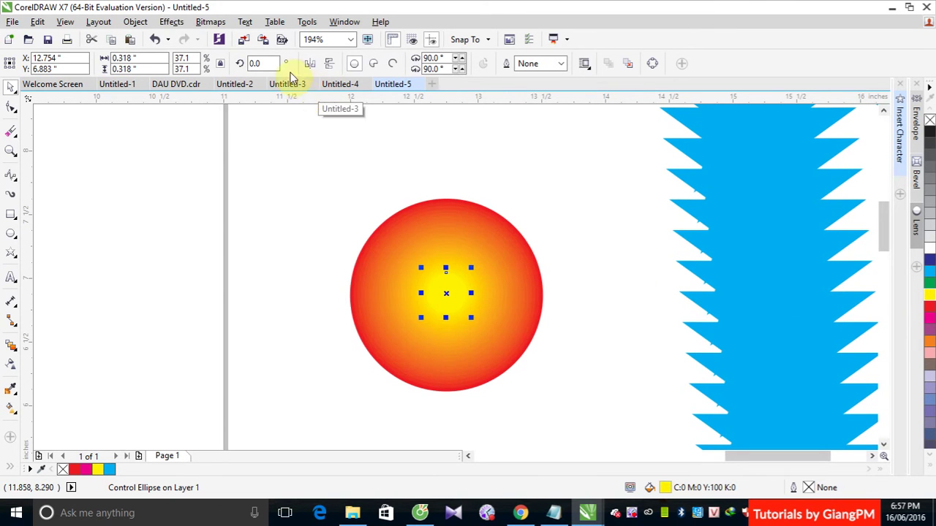
- Set the red-to-yellow circle blend to 256 steps and clear the selection
left_click(468, 226)
left_click(356, 58)
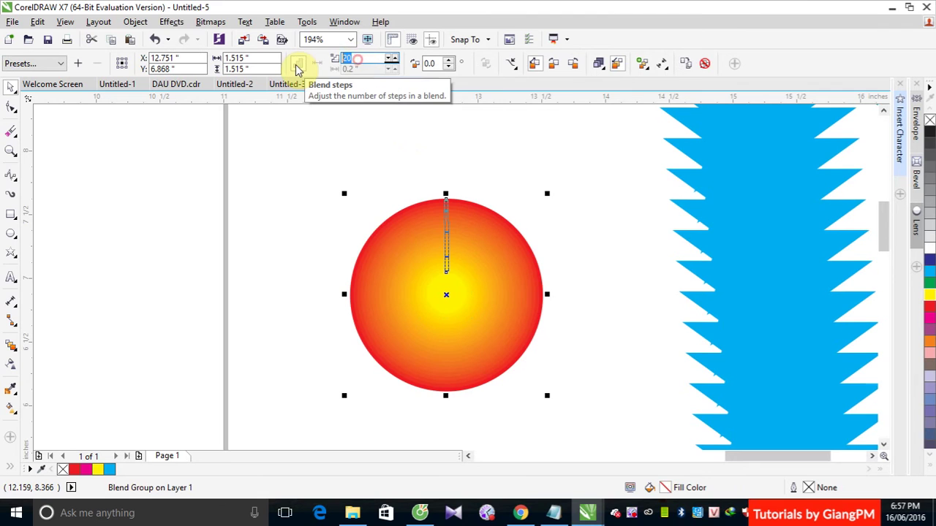
type("256")
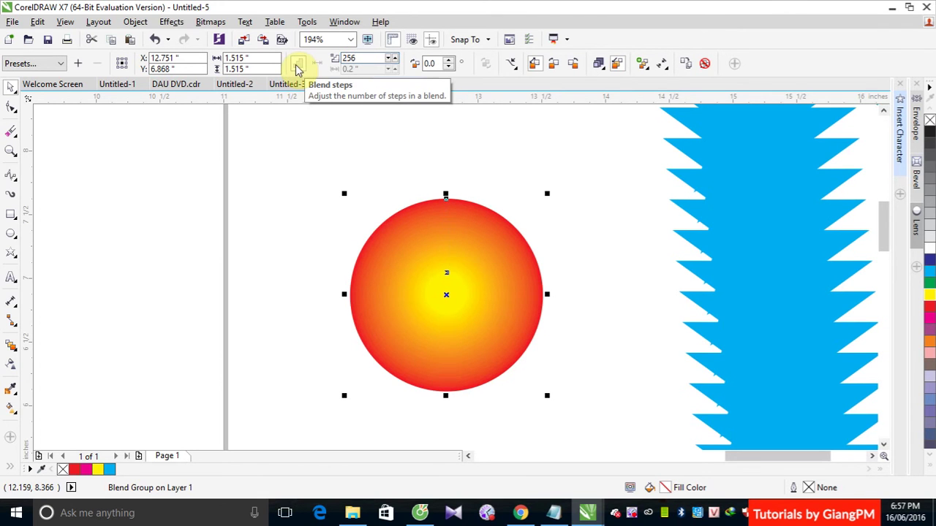
key("Return")
left_click(616, 249)
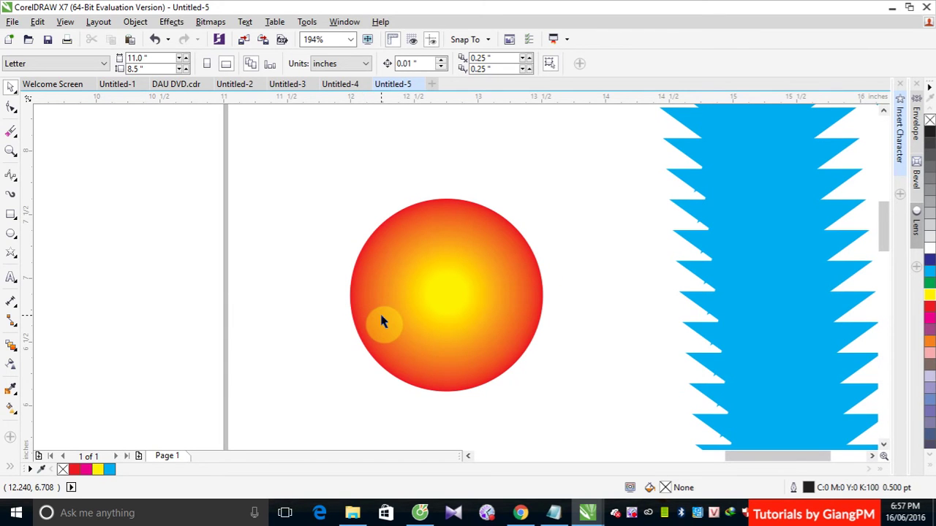
- Draw an ellipse about 1.119 by 0.678 inches and place it over the upper half of the blended ball
left_click(12, 235)
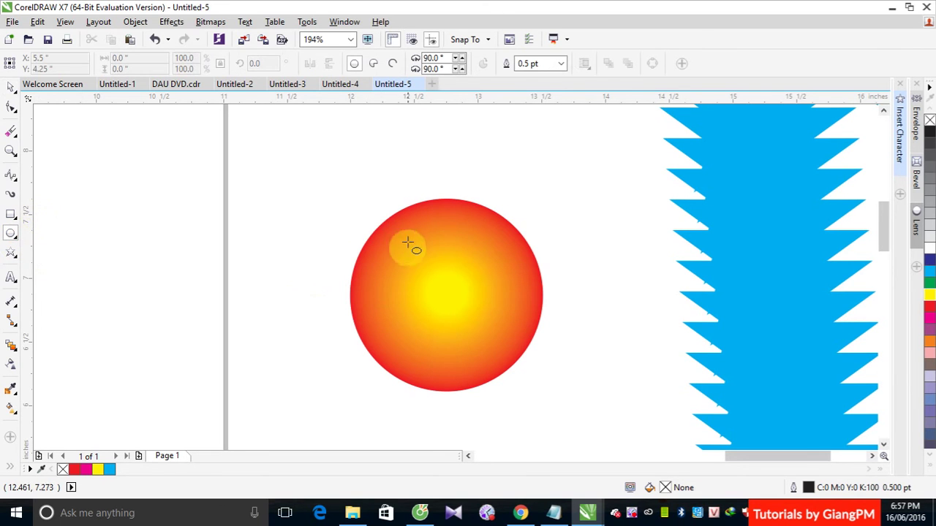
left_click_drag(407, 241, 465, 281)
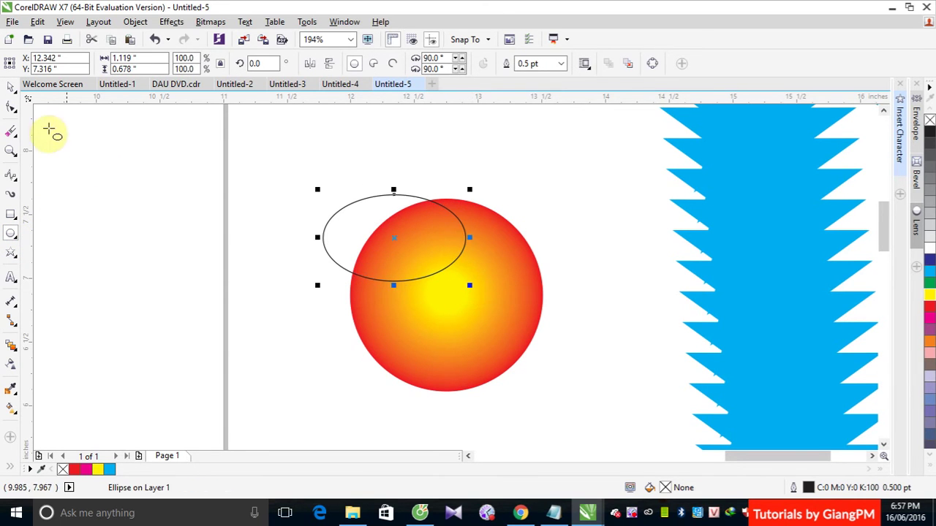
left_click(10, 87)
left_click(407, 250)
left_click_drag(407, 250, 468, 273)
left_click_drag(346, 211, 456, 261)
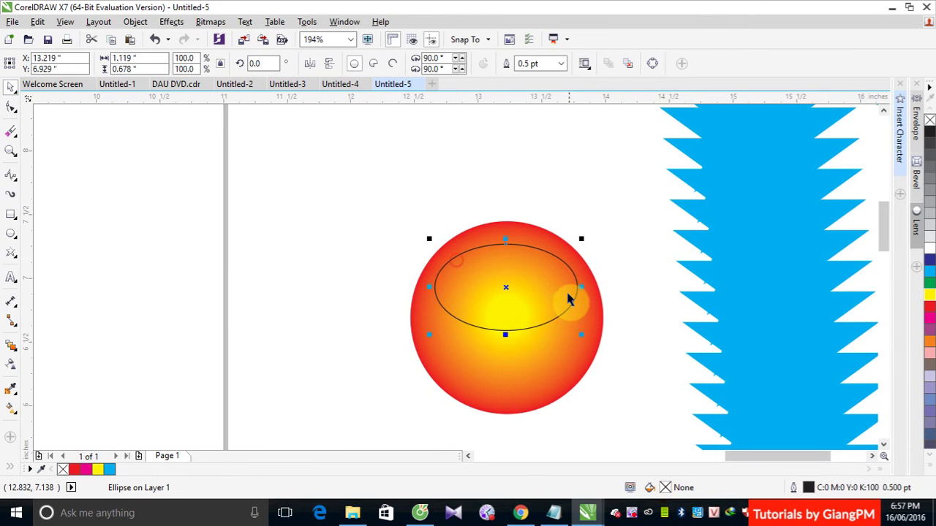
- Fill the ellipse white without an outline and stretch it upward to about 0.737 inches high
left_click(885, 244)
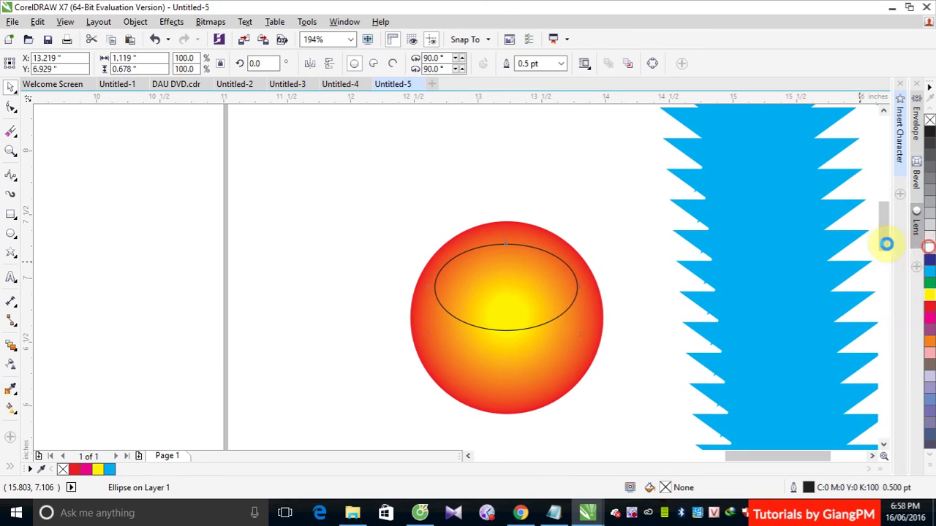
right_click(929, 119)
left_click(543, 168)
mouse_move(516, 288)
left_mouse_down()
mouse_move(522, 276)
mouse_move(517, 298)
left_mouse_up()
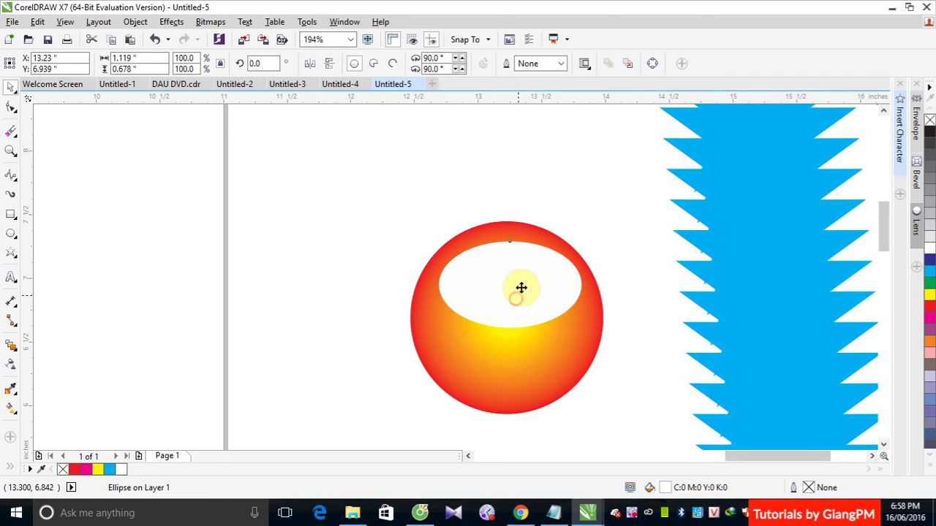
left_click_drag(509, 237, 508, 227)
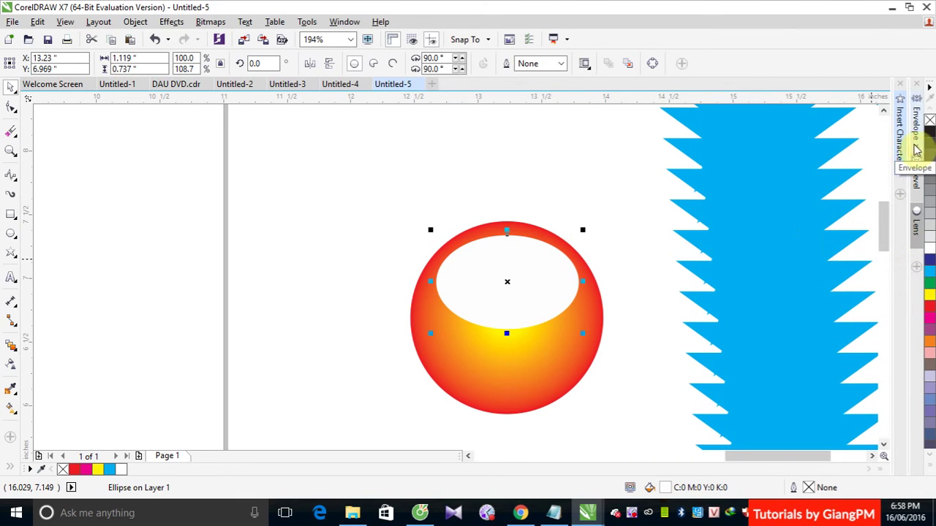
- Apply a Transparency lens with a 50% rate and white colour to the highlight ellipse, keeping the ellipse selected
left_click(916, 225)
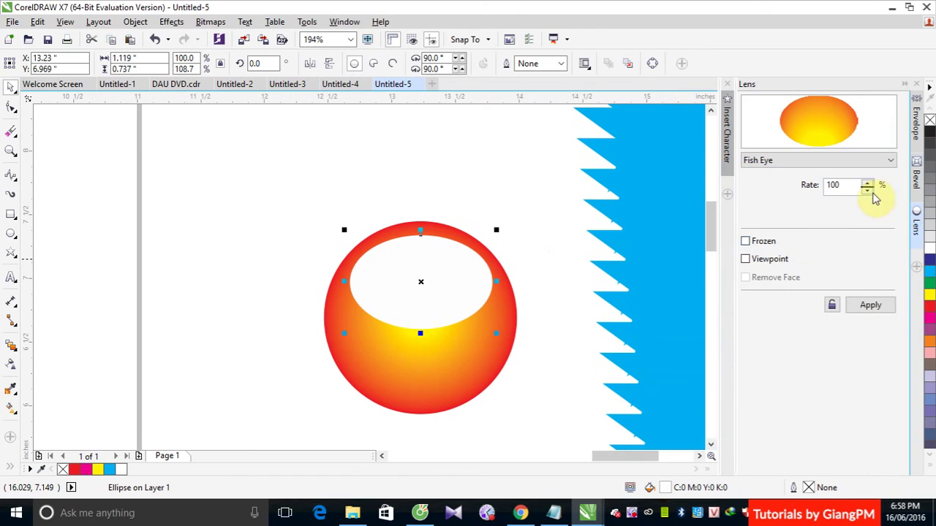
left_click(886, 162)
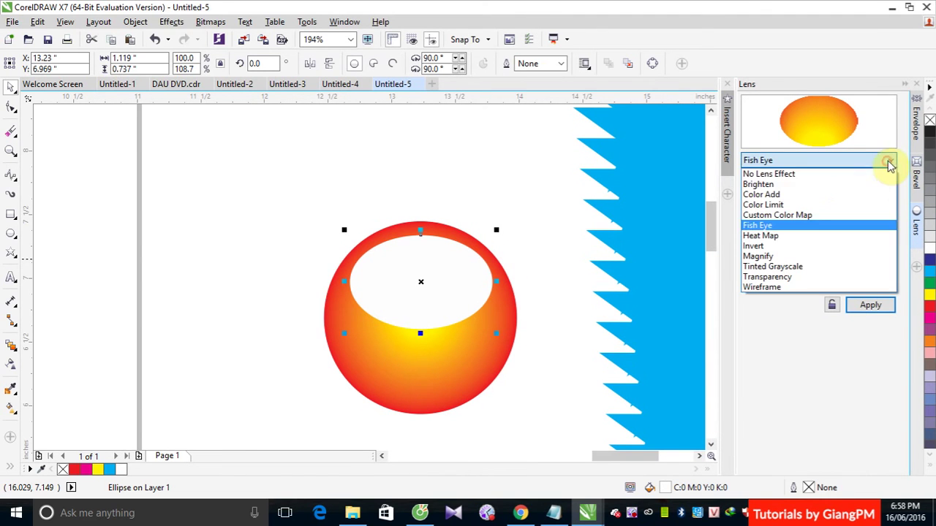
left_click(824, 189)
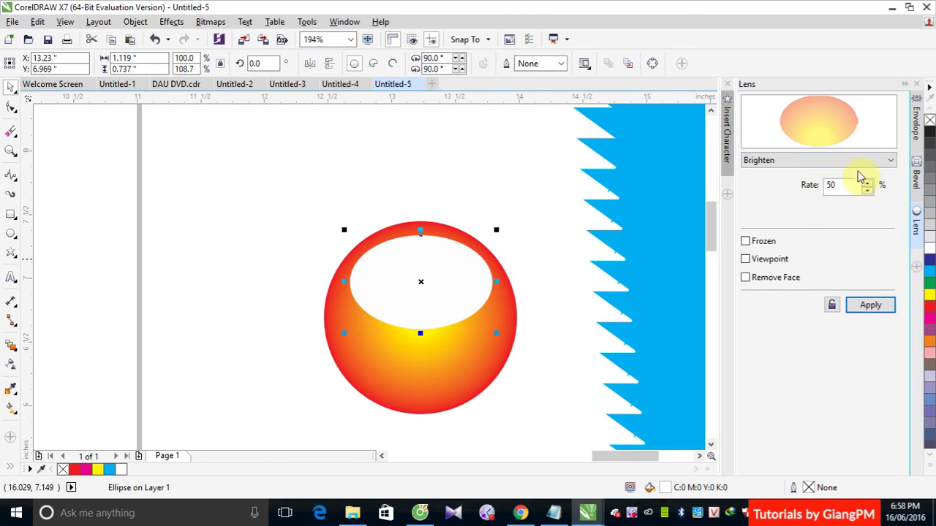
left_click(889, 161)
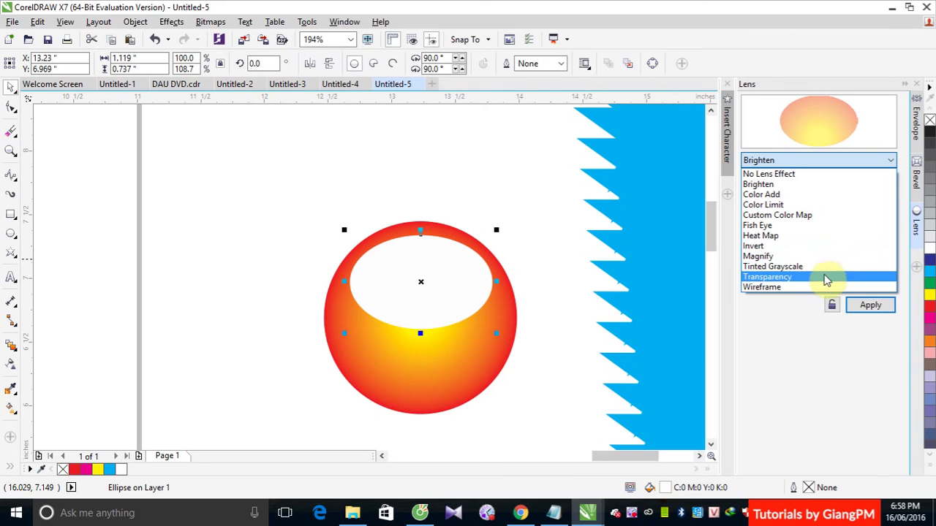
left_click(823, 278)
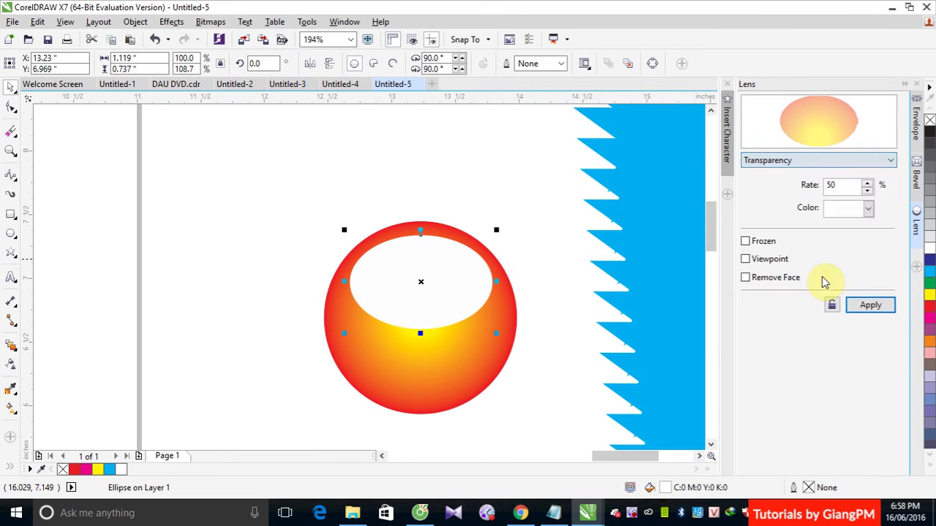
left_click(879, 307)
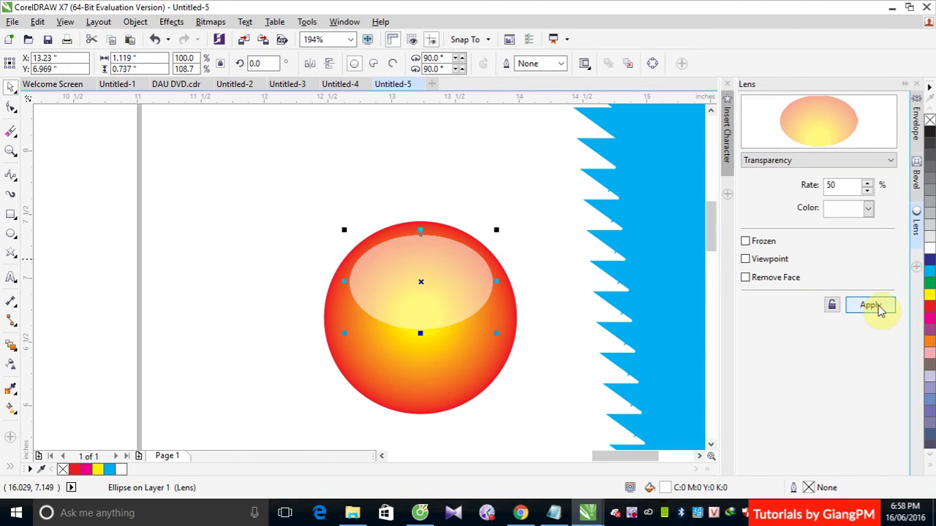
left_click(868, 211)
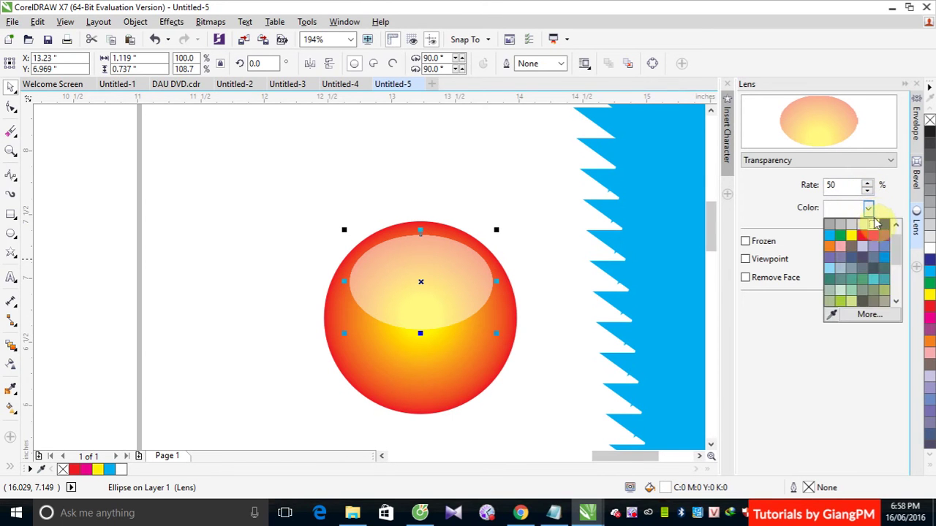
left_click(872, 233)
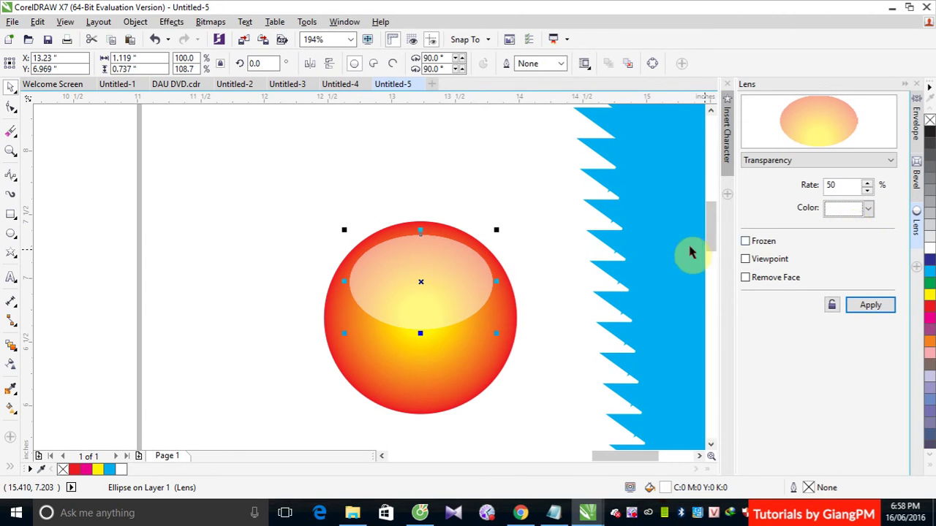
left_click(478, 159)
left_click(447, 280)
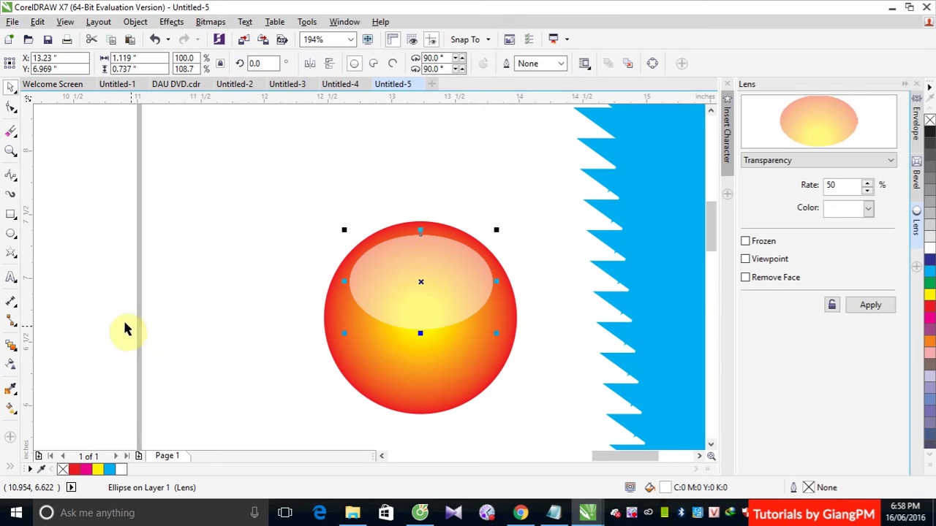
- Give the highlight ellipse a linear fountain fill with the Interactive Fill tool
left_click(14, 349)
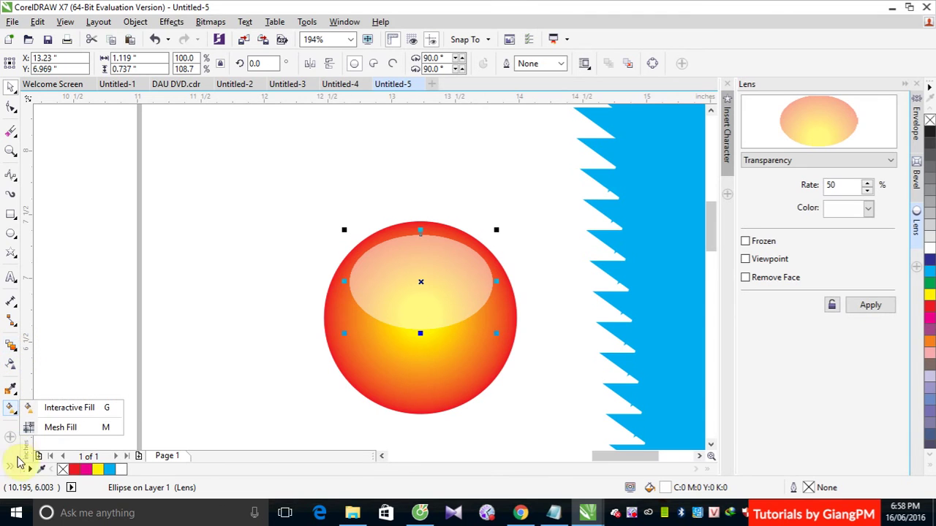
left_click(10, 468)
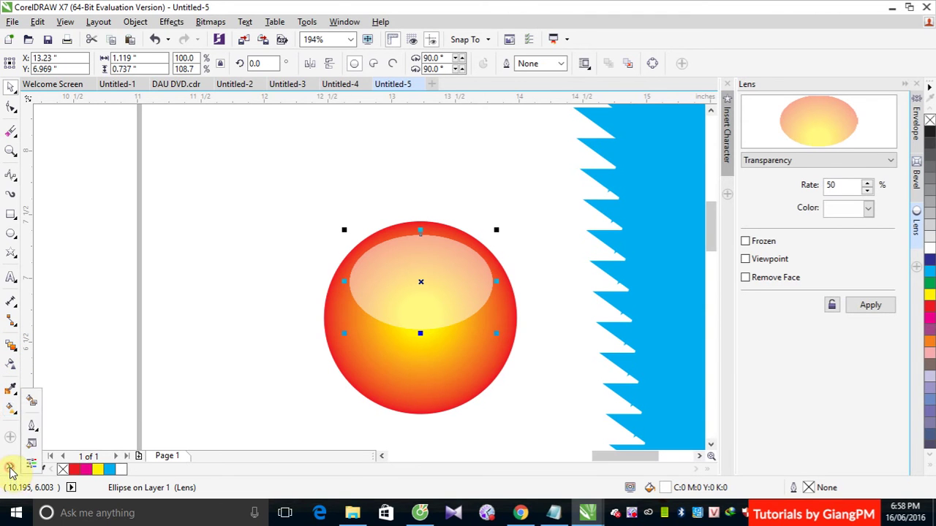
left_click(10, 407)
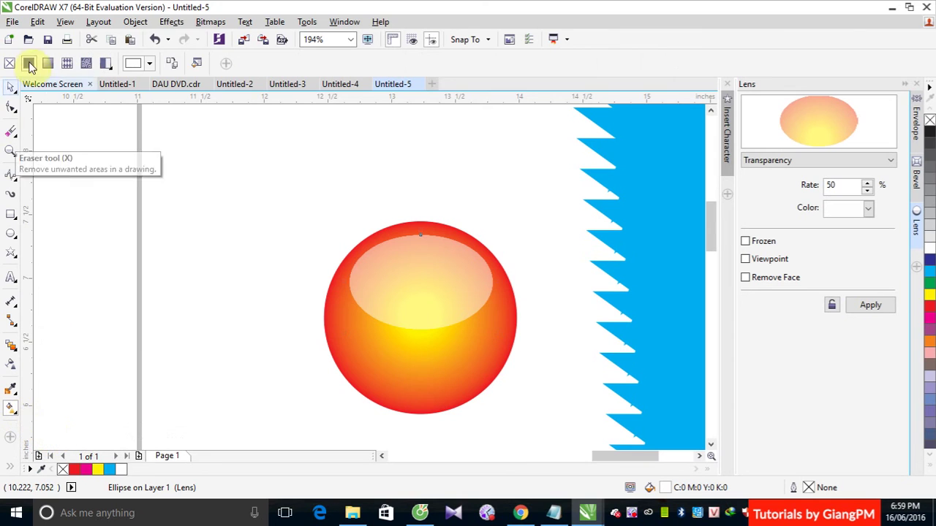
left_click(47, 63)
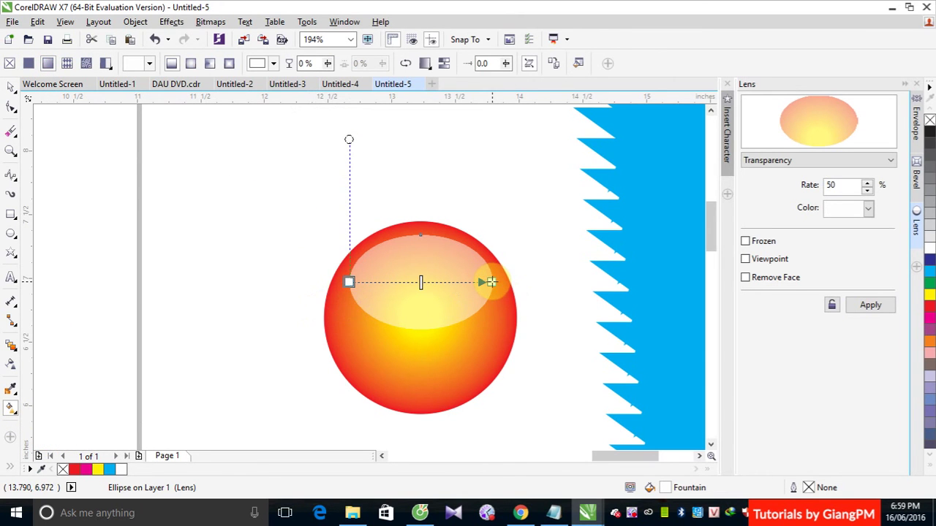
- Align the ellipse's gradient vertically, starting at its lower edge and ending at its upper edge
left_click_drag(492, 282, 431, 234)
left_click_drag(346, 278, 427, 328)
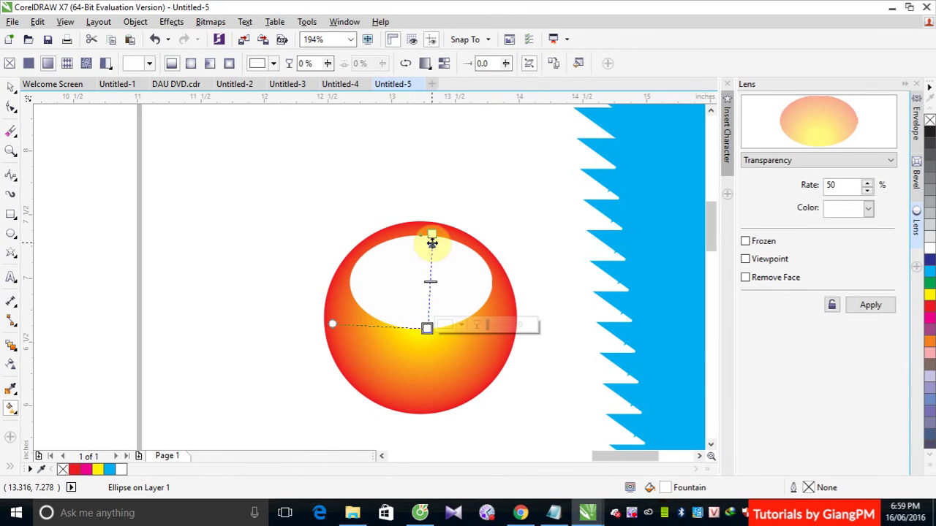
left_click_drag(432, 235, 422, 234)
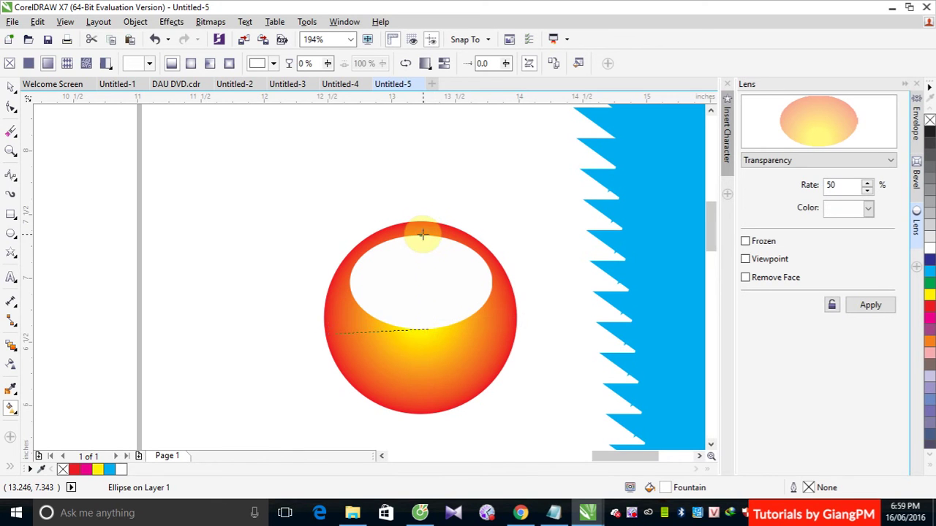
left_click(422, 327)
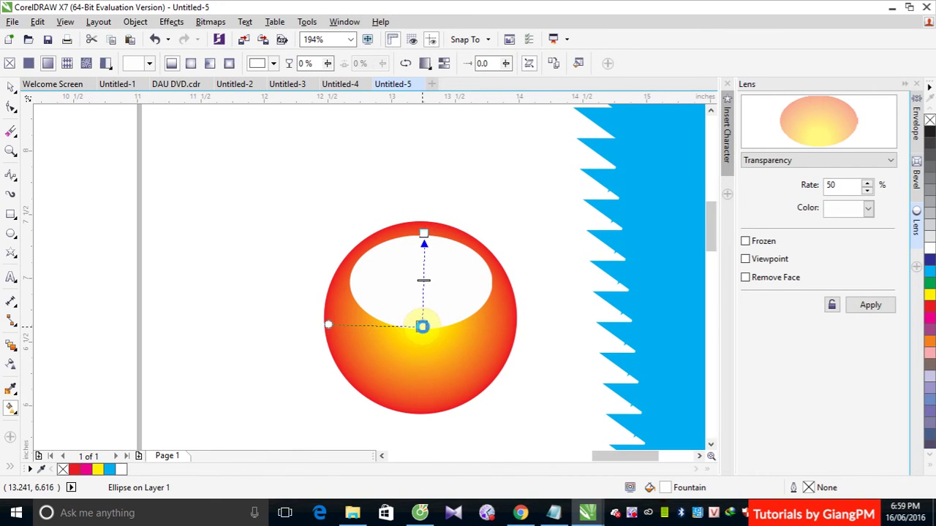
left_click_drag(422, 327, 424, 329)
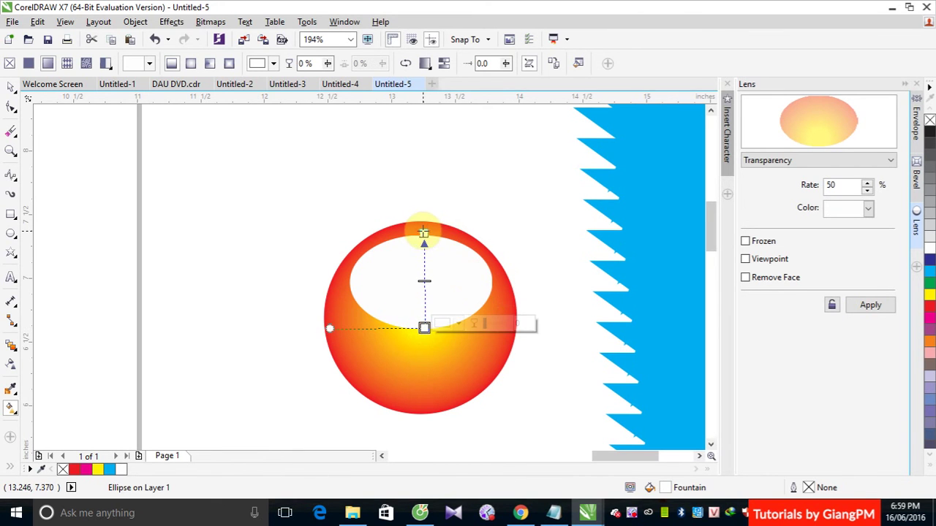
left_click_drag(423, 232, 422, 234)
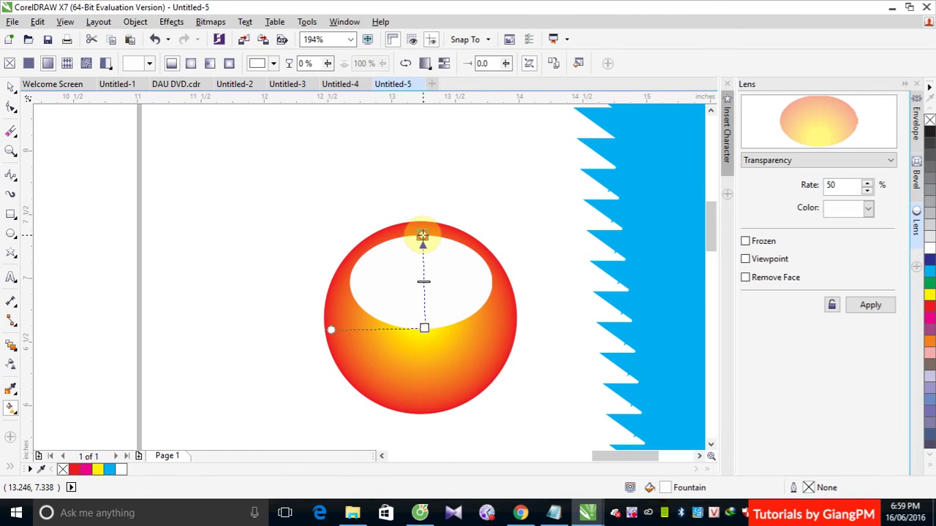
left_click(422, 235)
- Set the gradient's lower node colour to C100 M100 Y100 K100 and check the upper node's white colour
left_click(424, 327)
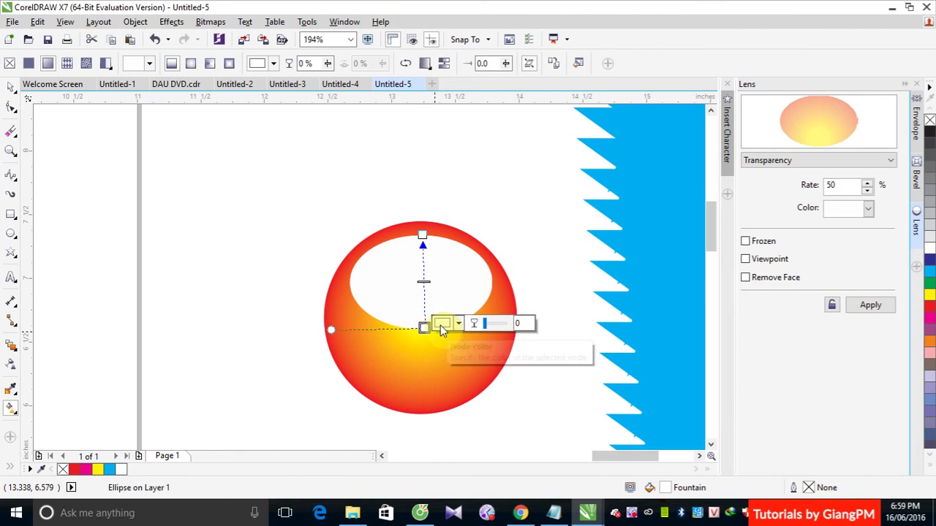
left_click(442, 323)
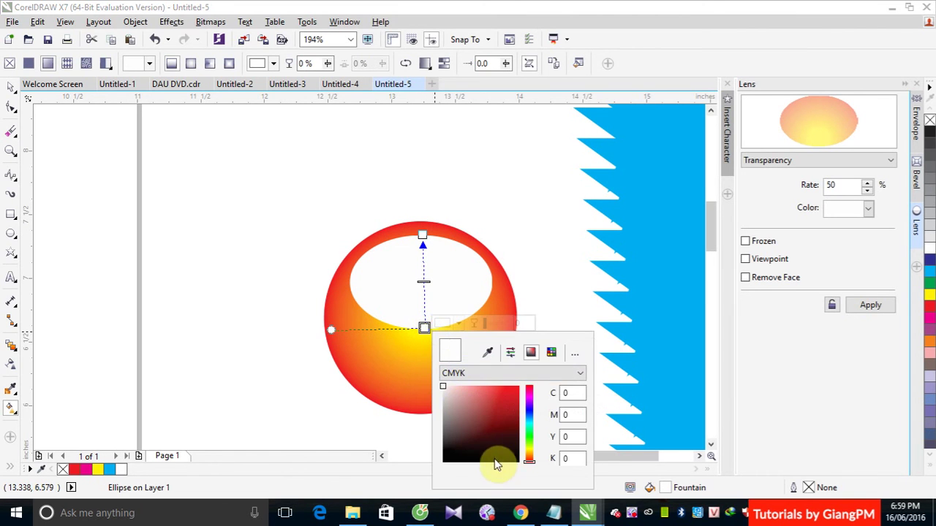
left_click(574, 393)
type("100")
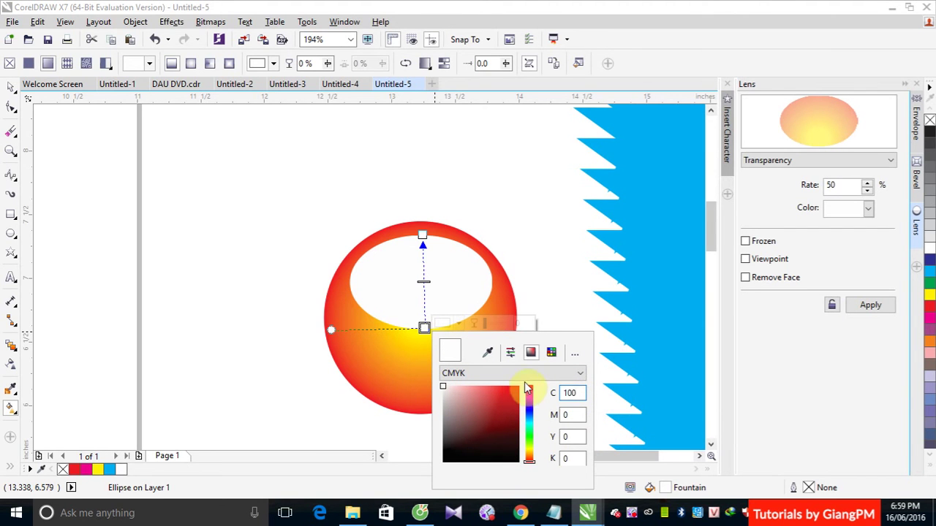
key("Tab")
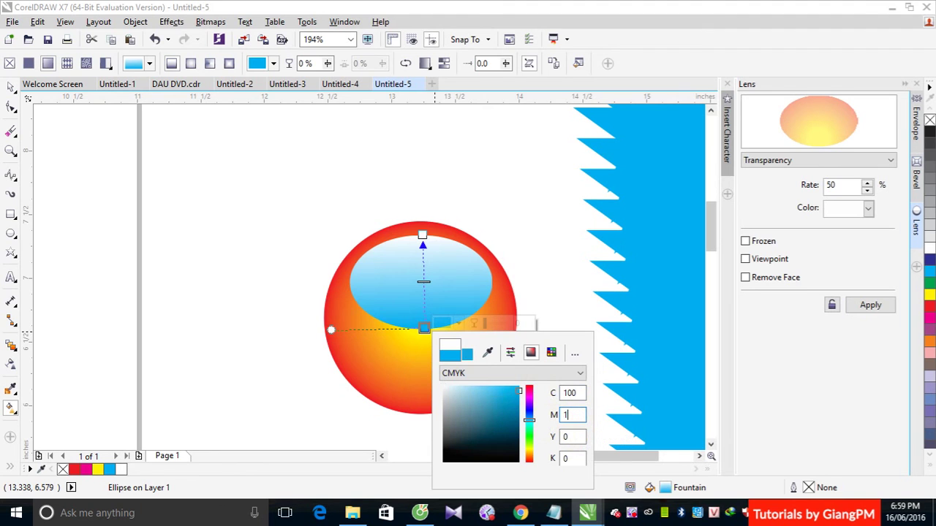
left_click(574, 437)
type("100")
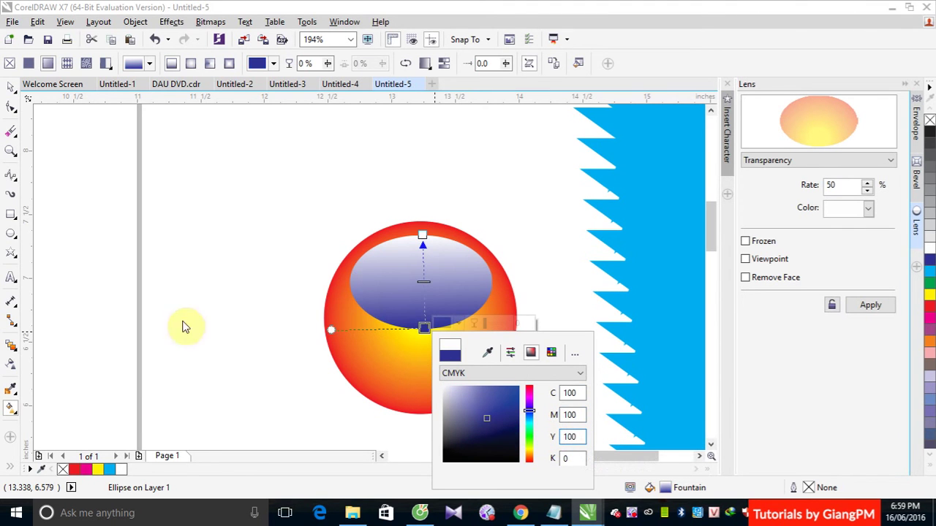
left_click(574, 458)
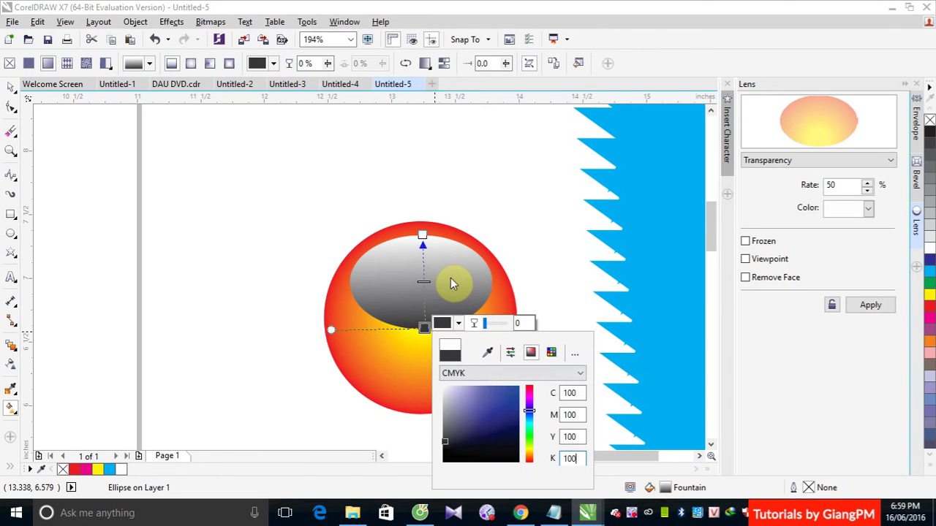
left_click(422, 236)
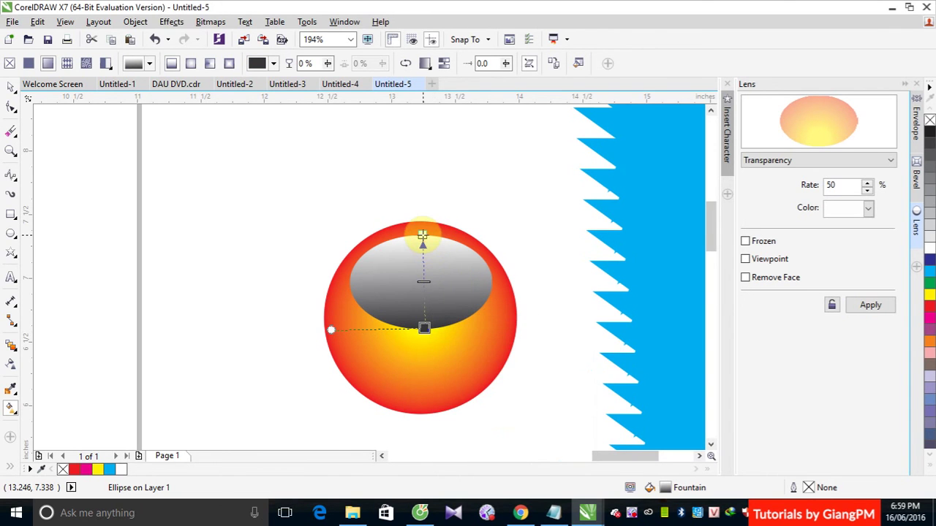
left_click(439, 231)
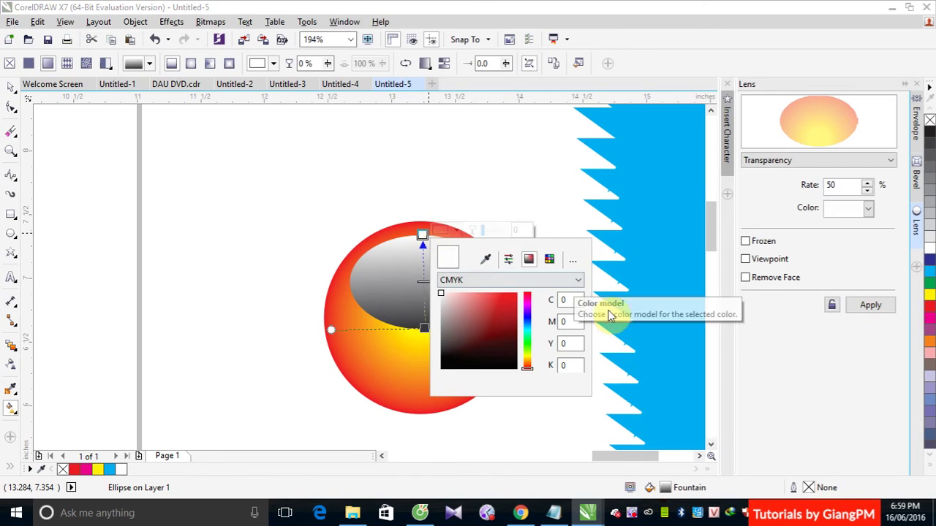
left_click(13, 89)
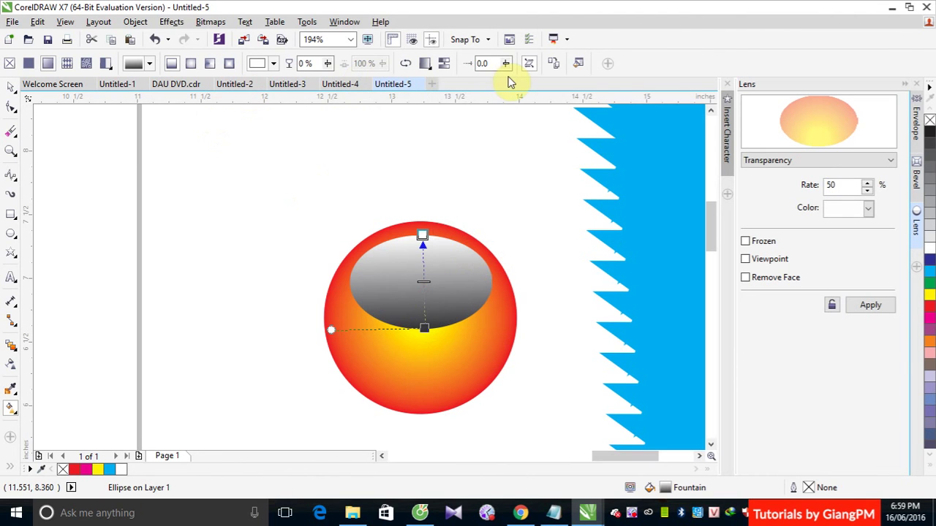
- Set the ellipse's fountain fill rotation to 90° and clear the selection
left_click(578, 63)
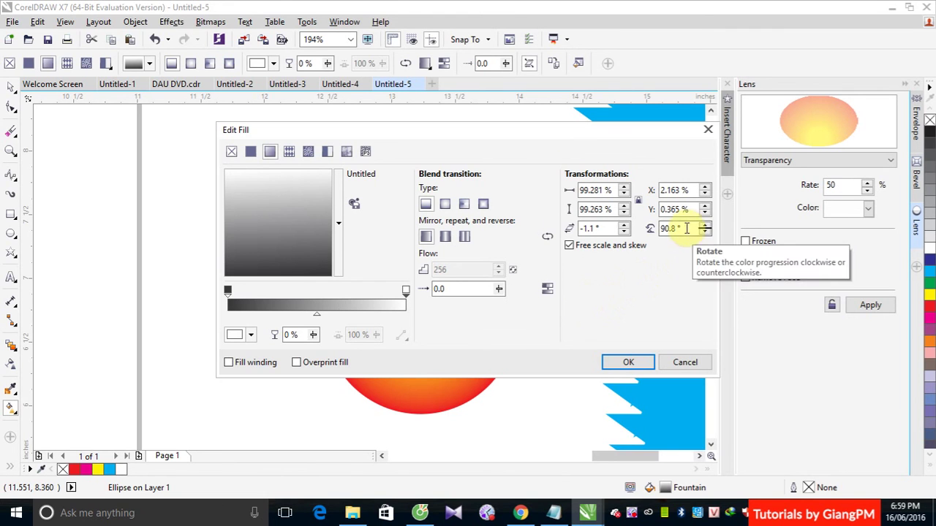
double_click(670, 228)
type("90")
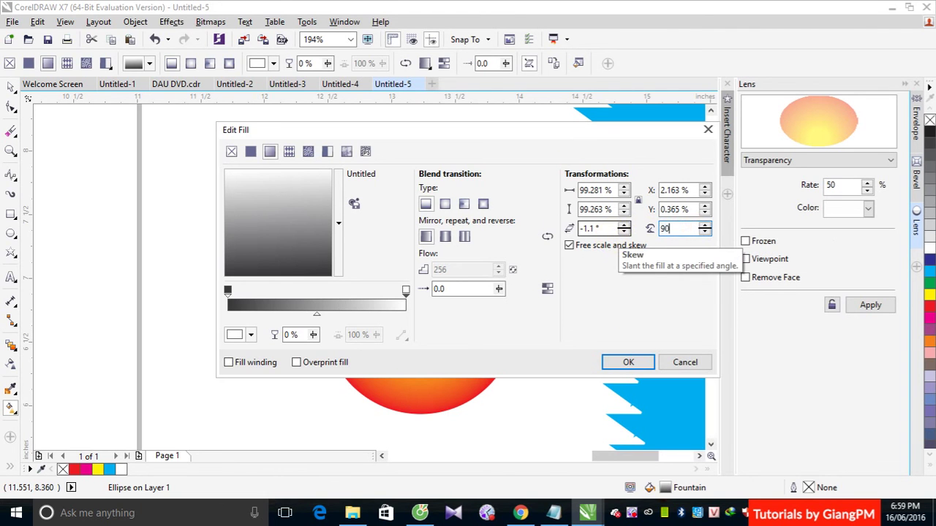
key("Return")
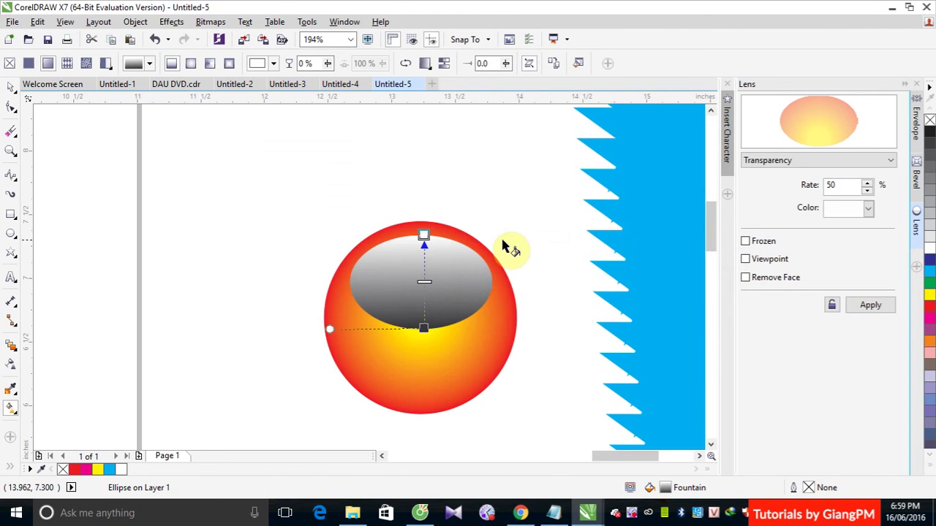
left_click(11, 86)
left_click(163, 160)
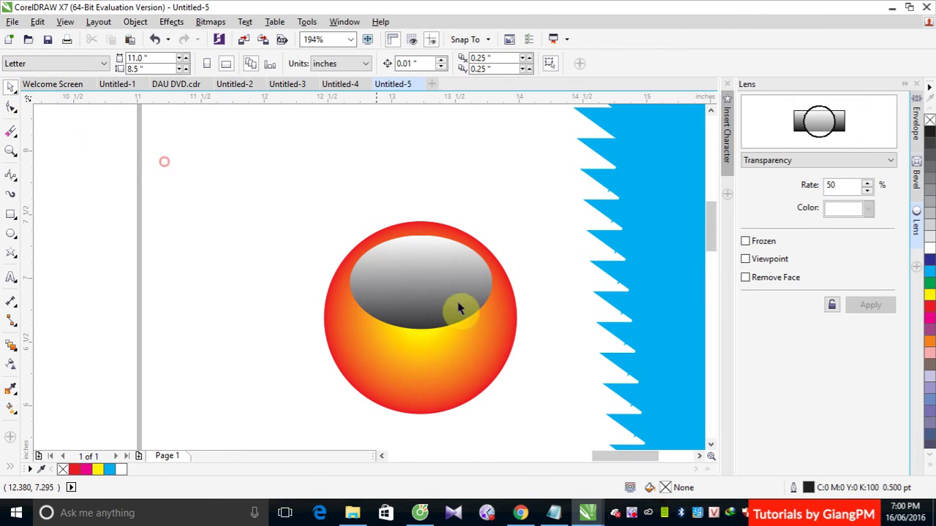
- Reapply the Transparency lens at 50% to the gradient-filled ellipse on the ball
left_click(472, 285)
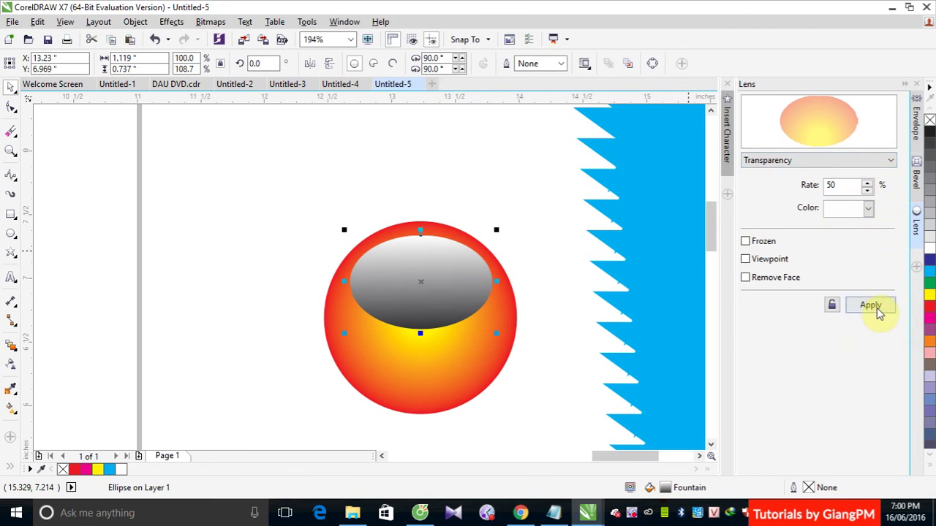
left_click(892, 160)
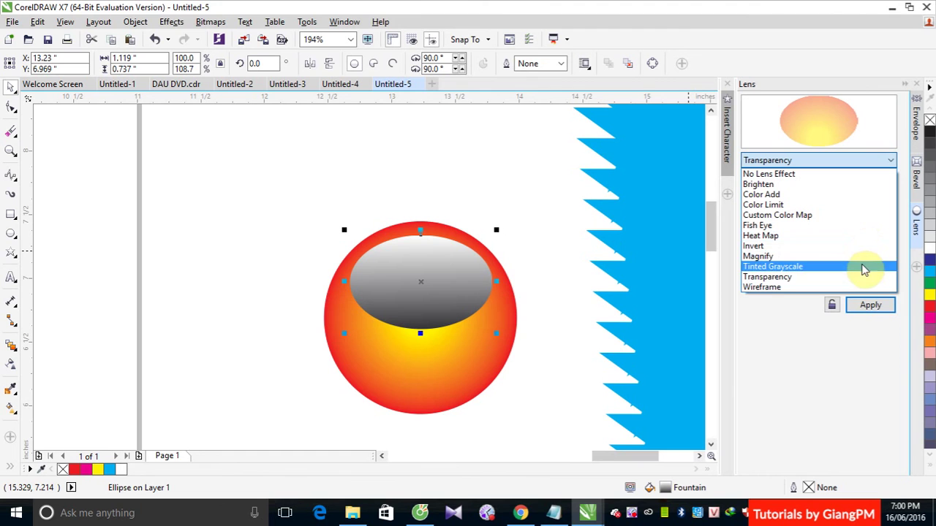
left_click(860, 282)
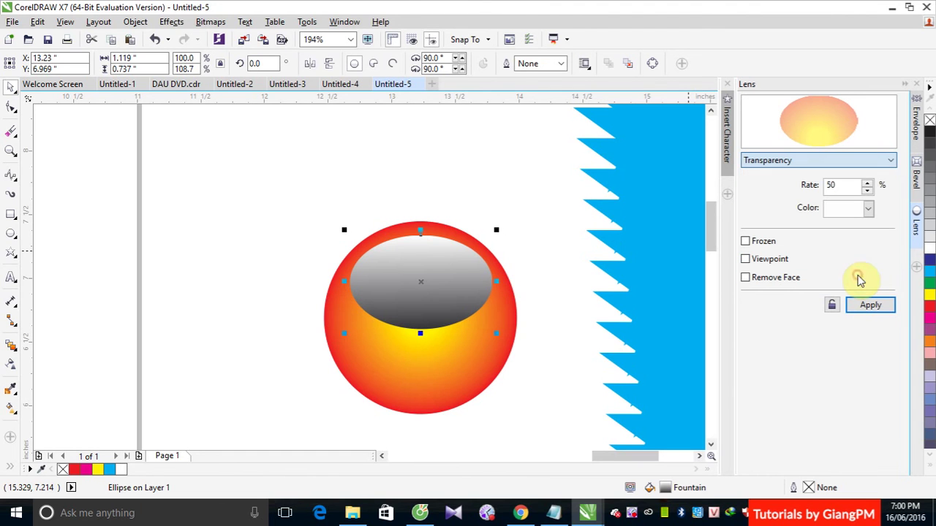
left_click(870, 305)
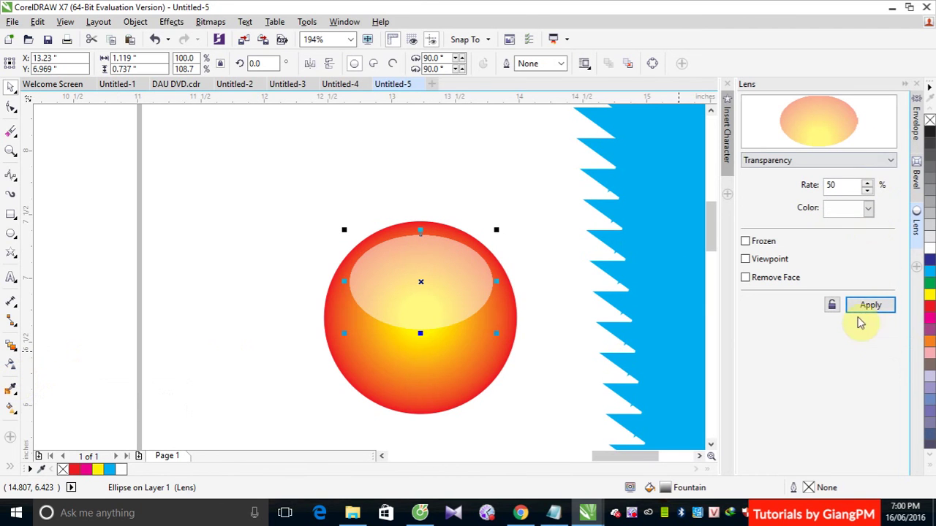
- Remove the lens effect from the highlight ellipse on the ball
left_click(890, 160)
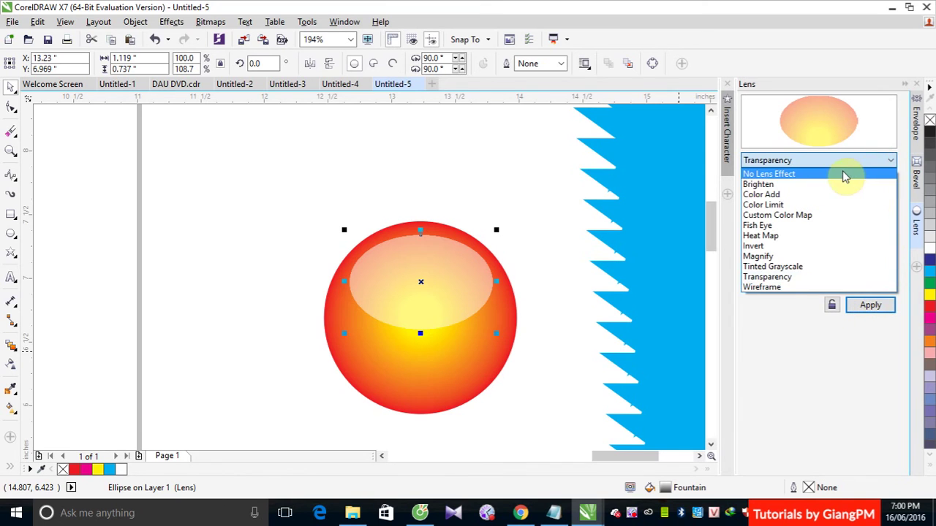
left_click(842, 172)
left_click(885, 306)
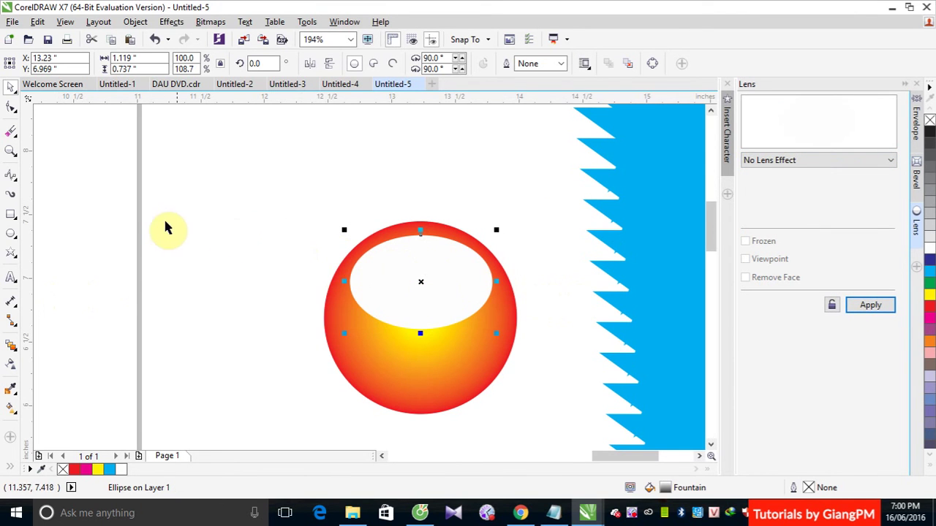
left_click(183, 239)
left_click(396, 297)
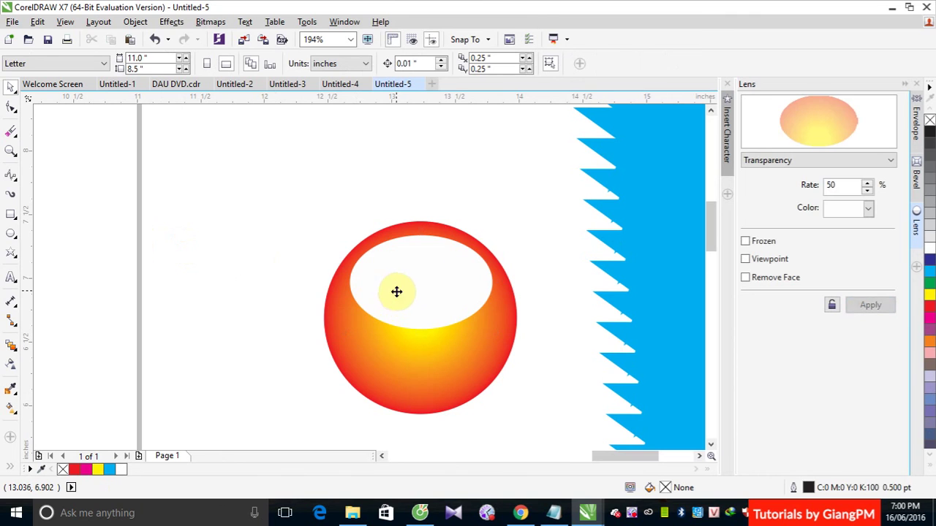
- Apply a linear transparency to the ellipse from its lower edge to its upper edge, set the upper node to 79%, and clear the selection
left_click(11, 363)
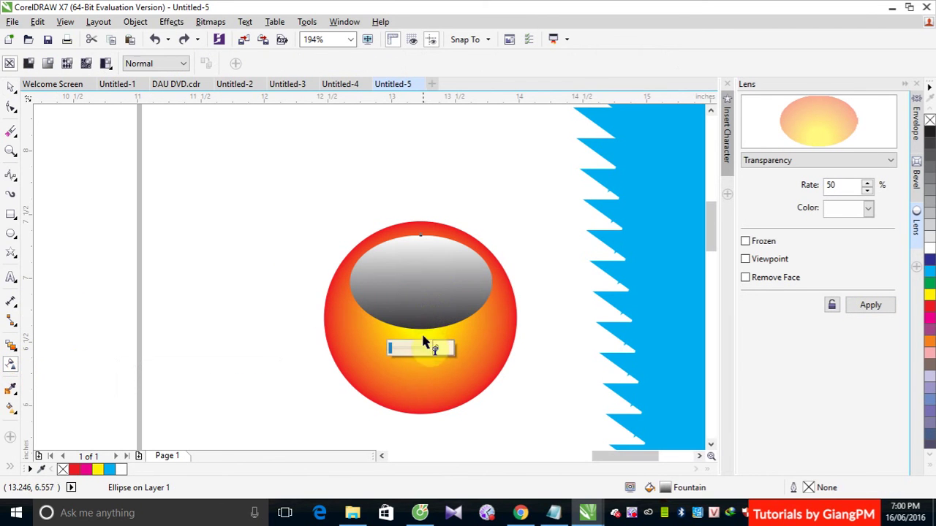
left_click_drag(423, 319, 422, 246)
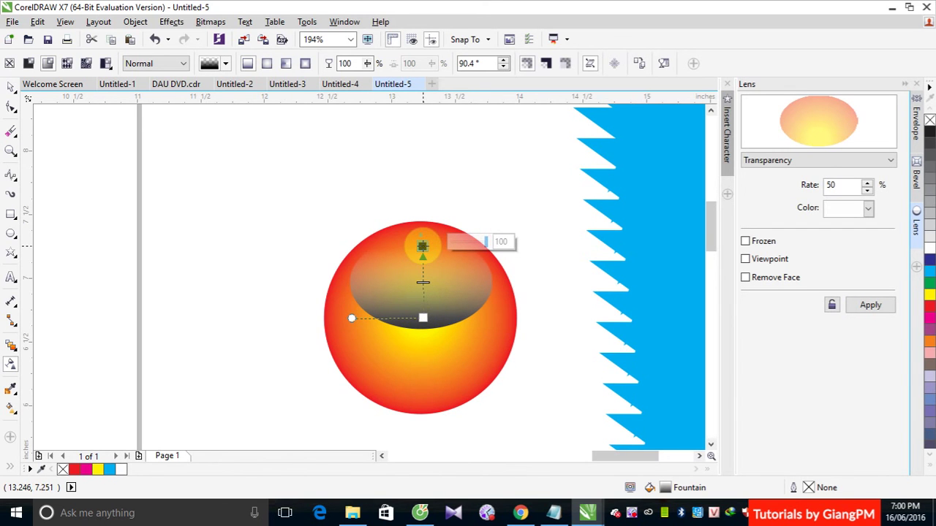
mouse_move(487, 242)
left_mouse_down()
mouse_move(463, 242)
mouse_move(479, 242)
left_mouse_up()
left_click(423, 316)
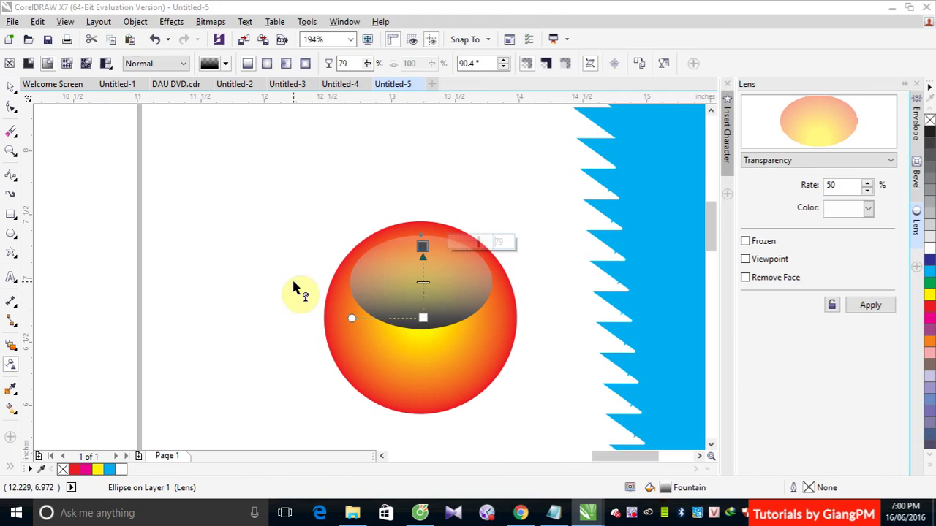
left_click(11, 86)
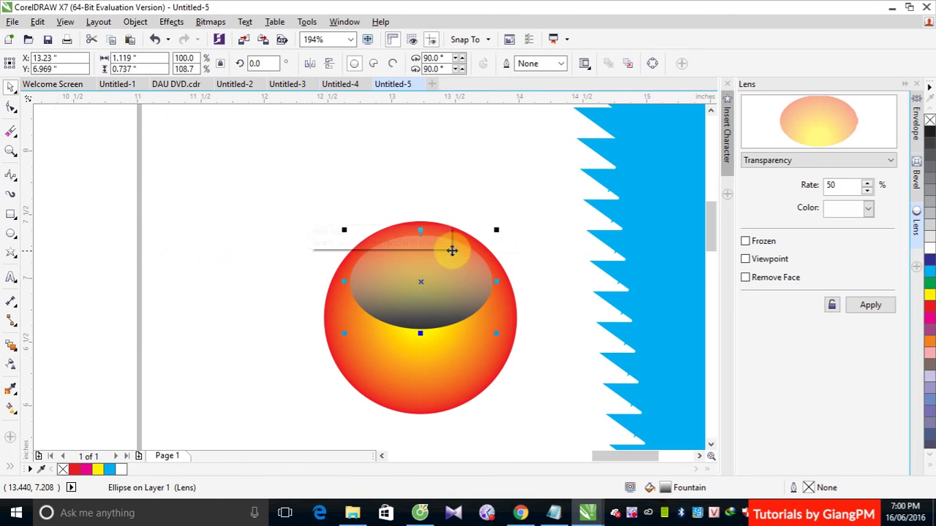
left_click(495, 195)
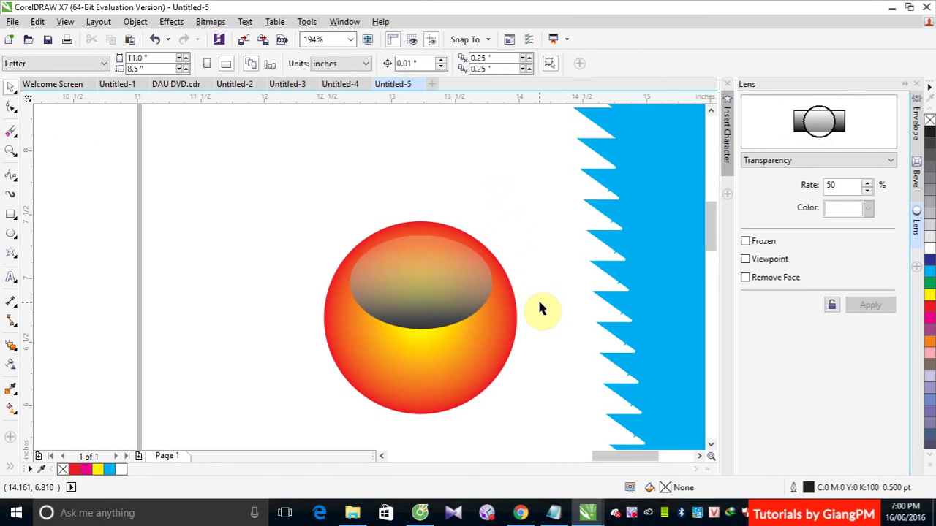
- Apply a Color Add lens at a 50% rate to the highlight ellipse
left_click(453, 304)
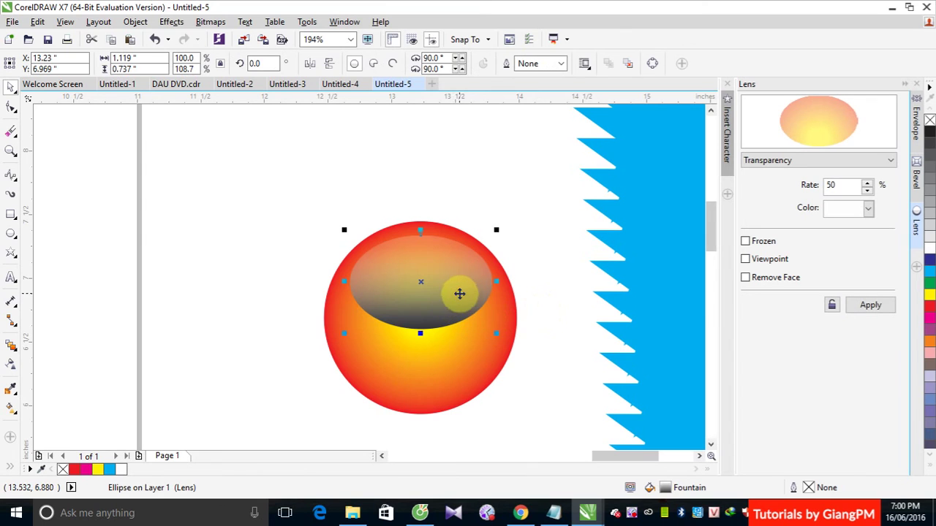
left_click(891, 160)
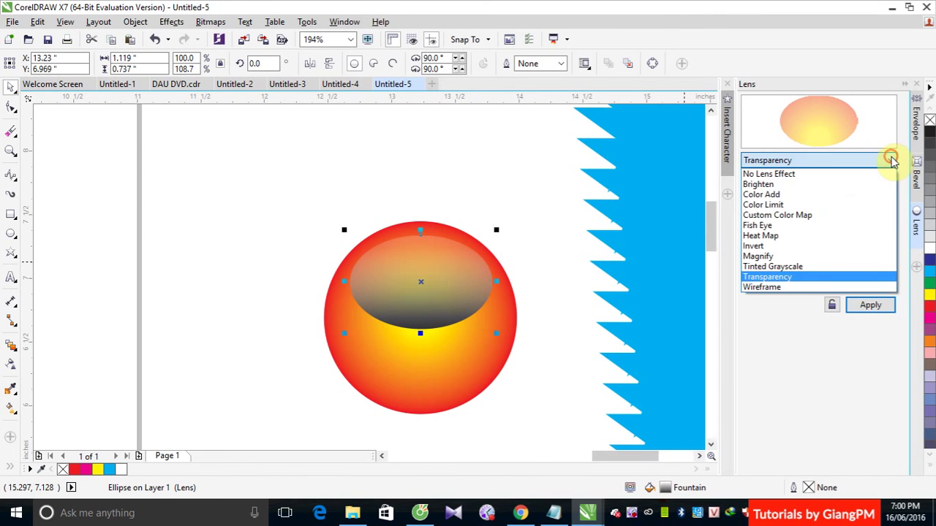
left_click(881, 206)
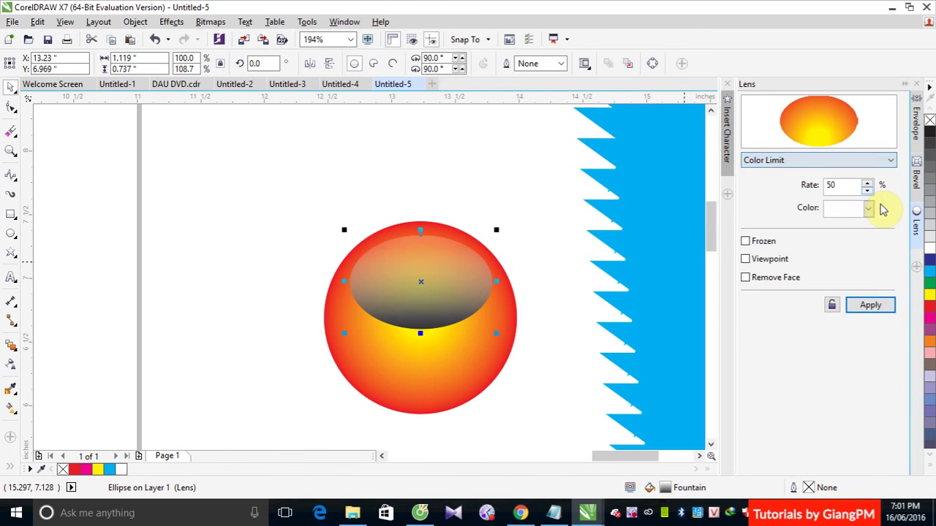
left_click(884, 160)
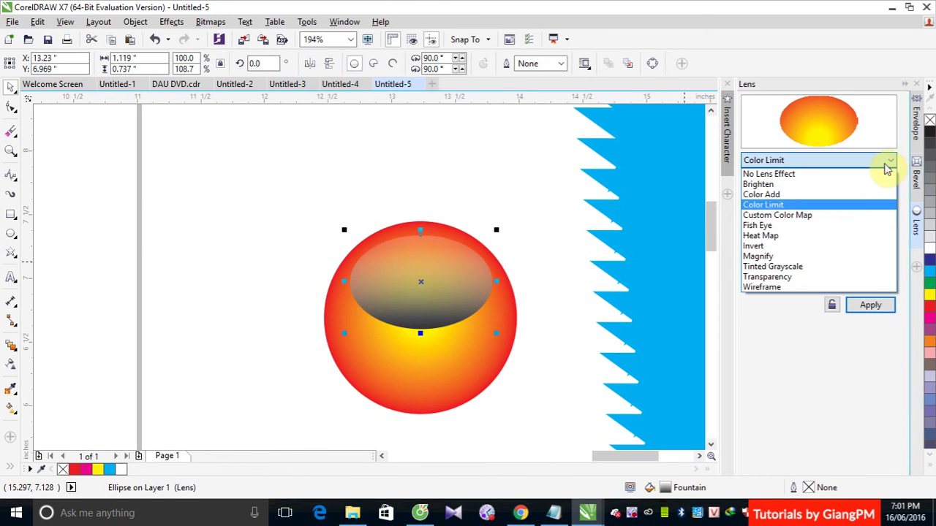
left_click(862, 203)
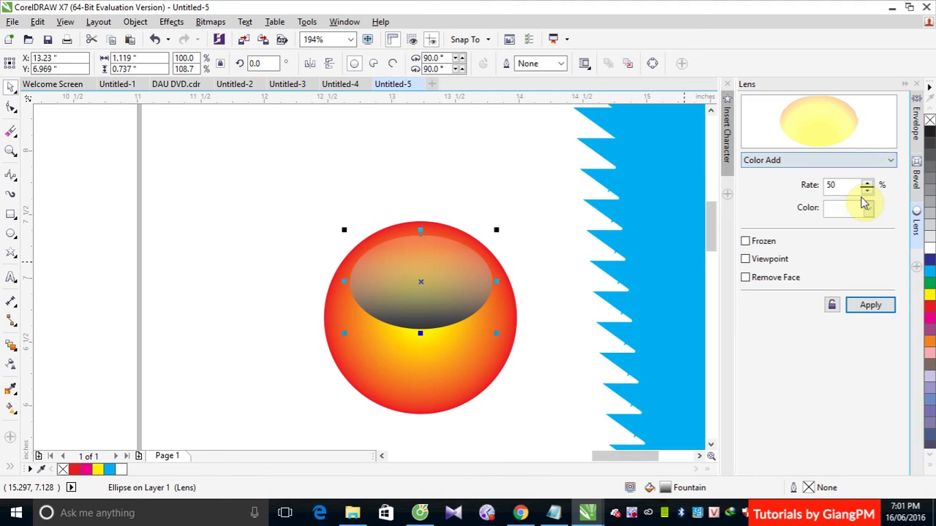
left_click(876, 307)
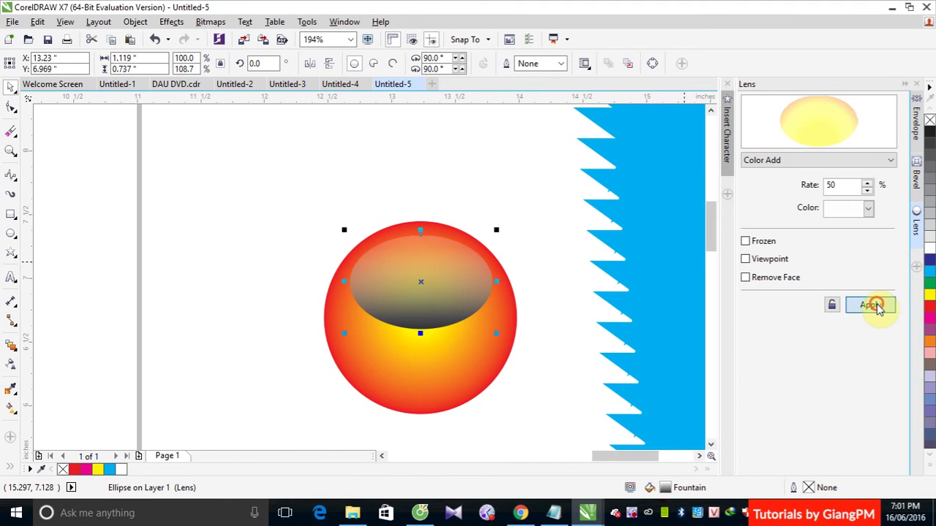
- Replace the ellipse's lens with Tinted Grayscale and clear the selection
left_click(890, 160)
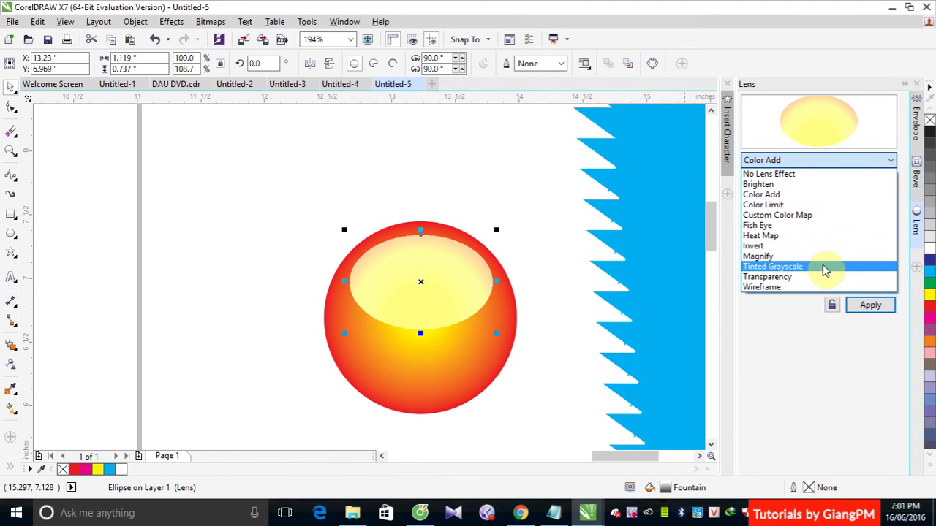
left_click(820, 268)
left_click(860, 309)
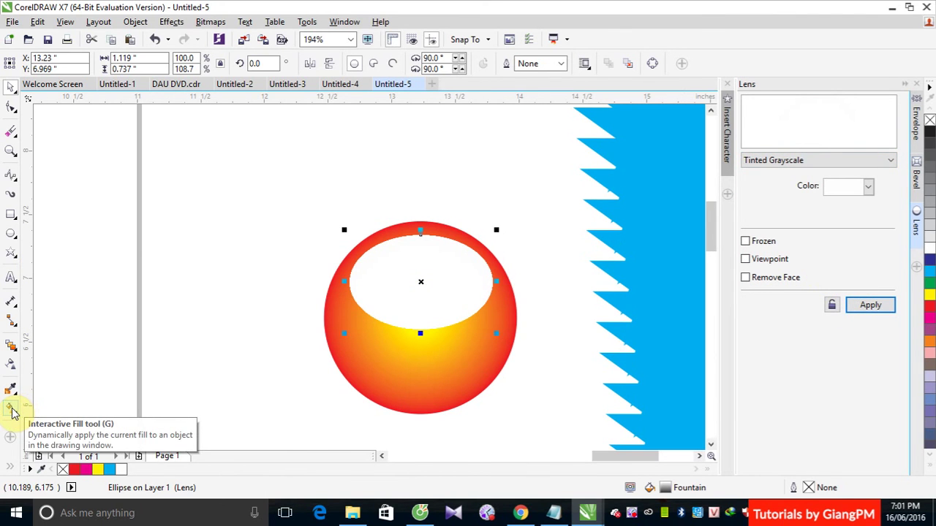
left_click(12, 410)
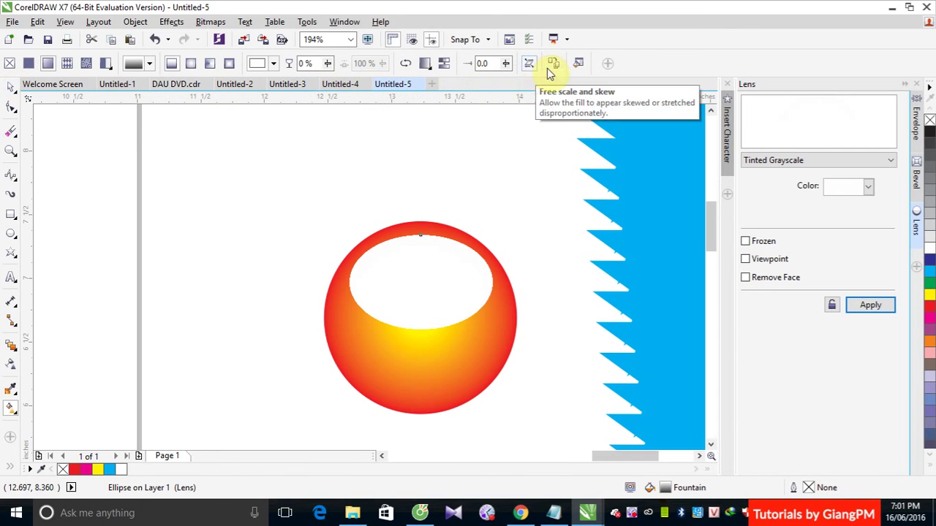
left_click(11, 87)
left_click(145, 164)
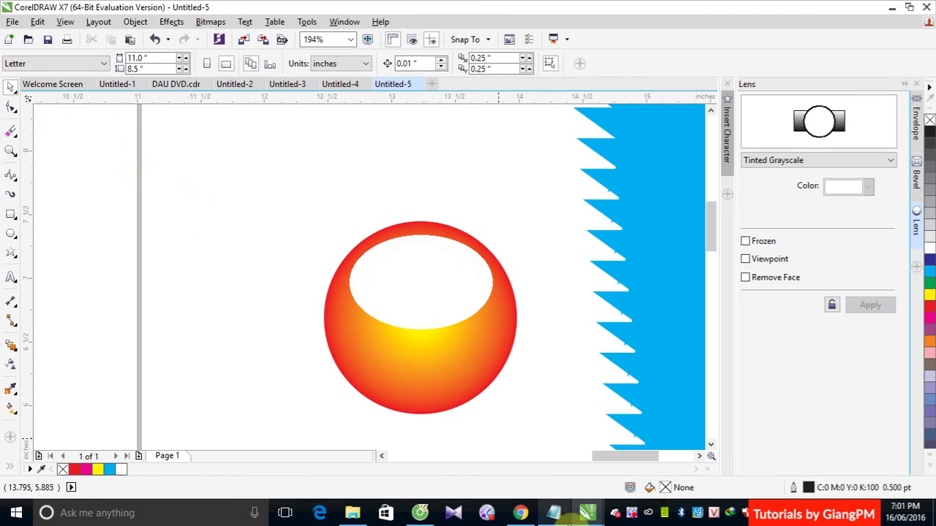
right_click(630, 511)
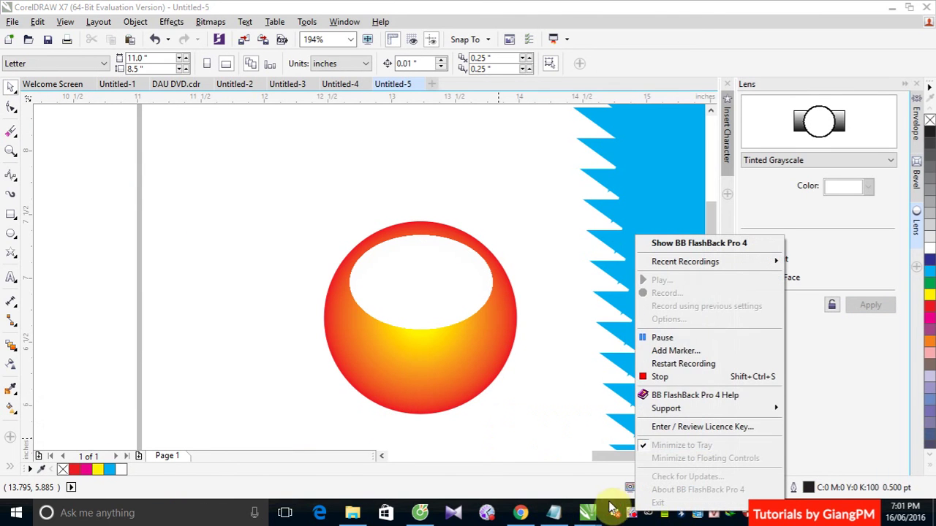